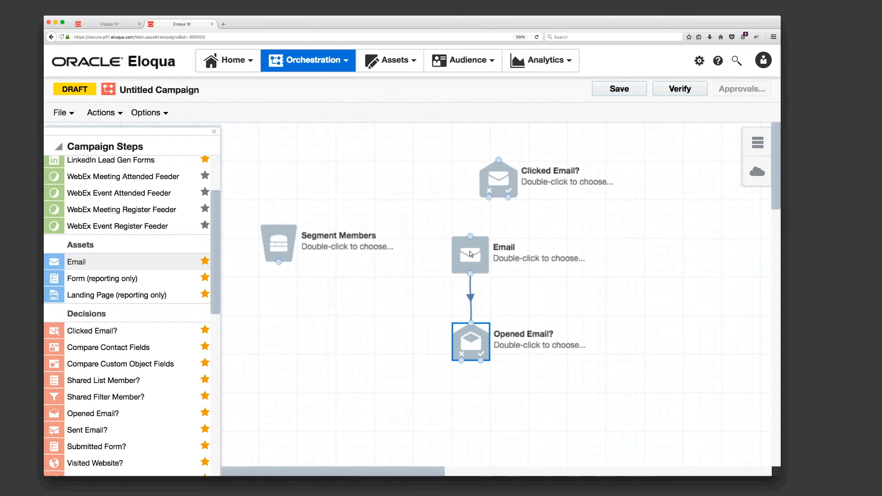
Set the evaluation period of the Opened Email? decision to 14 days
{"action": "left_click", "coordinate": [472, 339]}
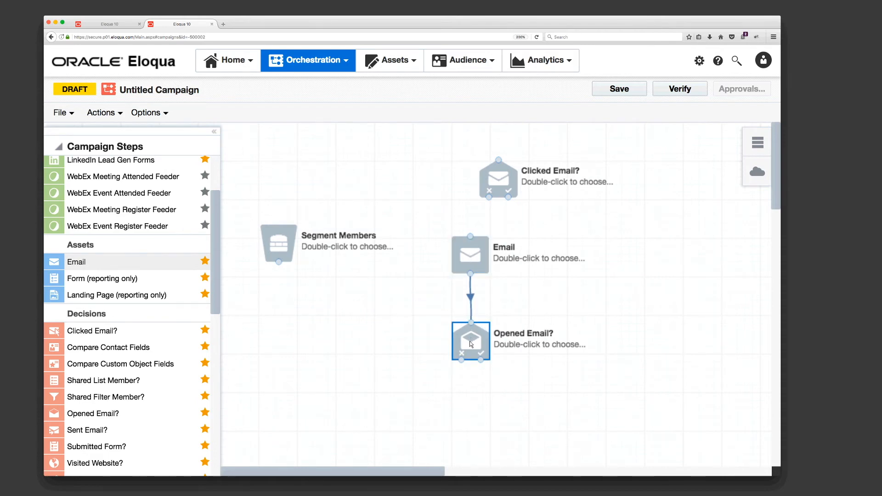
{"action": "double_click", "coordinate": [470, 341]}
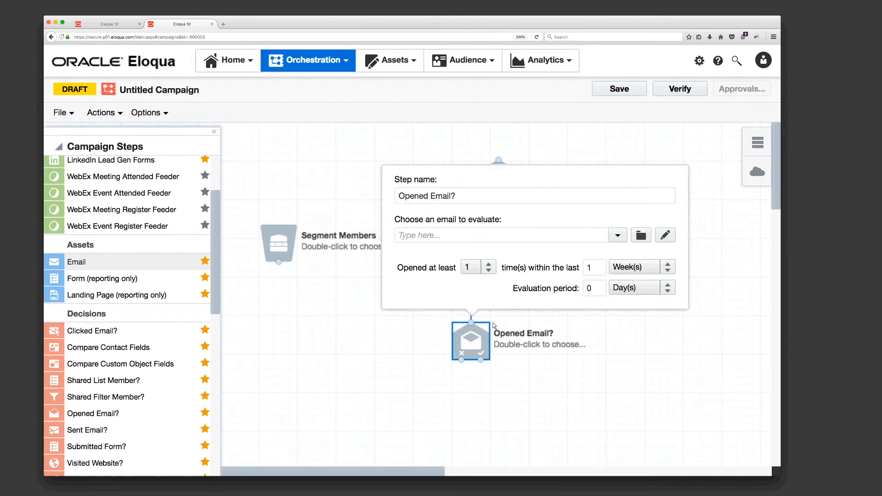
{"action": "double_click", "coordinate": [592, 289]}
{"action": "type", "text": "14"}
{"action": "left_click", "coordinate": [498, 360]}
Add two Email steps below the Opened Email? decision, connecting one to its no path and the other to its yes path
{"action": "scroll", "coordinate": [399, 299], "scroll_direction": "down", "scroll_amount": 1}
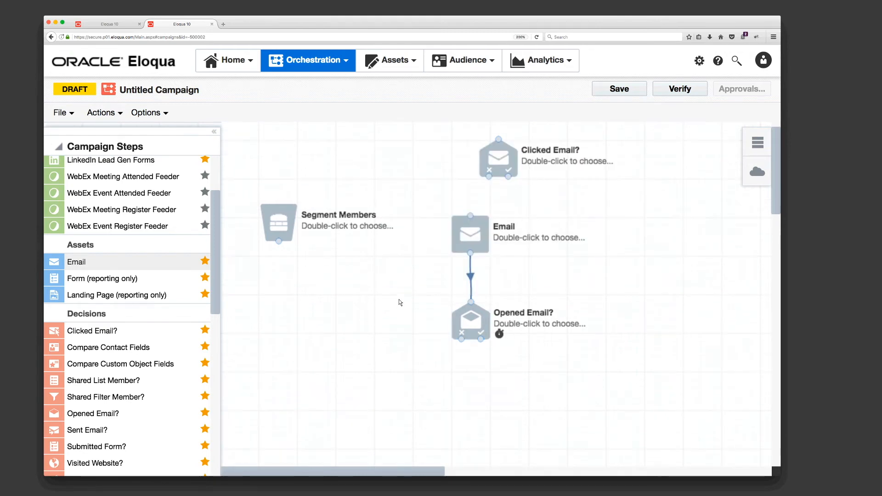
{"action": "left_click_drag", "start_coordinate": [244, 306], "coordinate": [288, 408]}
{"action": "left_click_drag", "start_coordinate": [462, 340], "coordinate": [288, 393]}
{"action": "left_click_drag", "start_coordinate": [289, 407], "coordinate": [315, 405]}
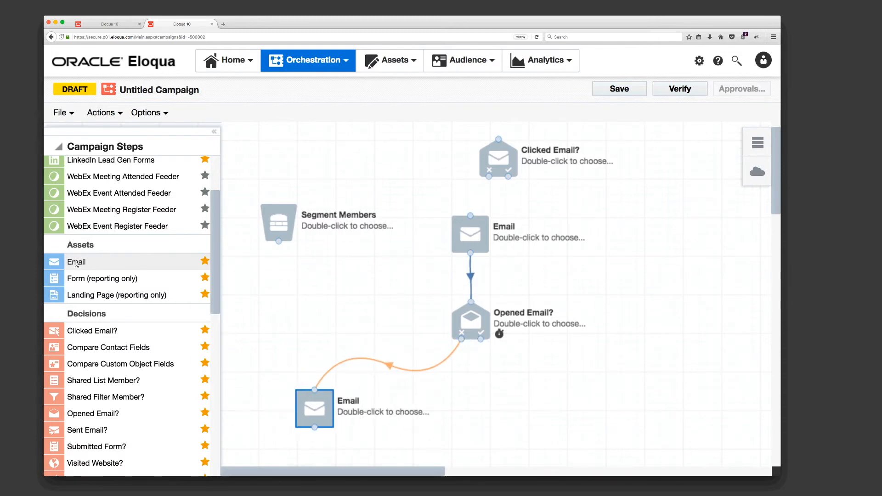
{"action": "left_click_drag", "start_coordinate": [76, 263], "coordinate": [612, 391]}
{"action": "left_click_drag", "start_coordinate": [481, 342], "coordinate": [612, 407]}
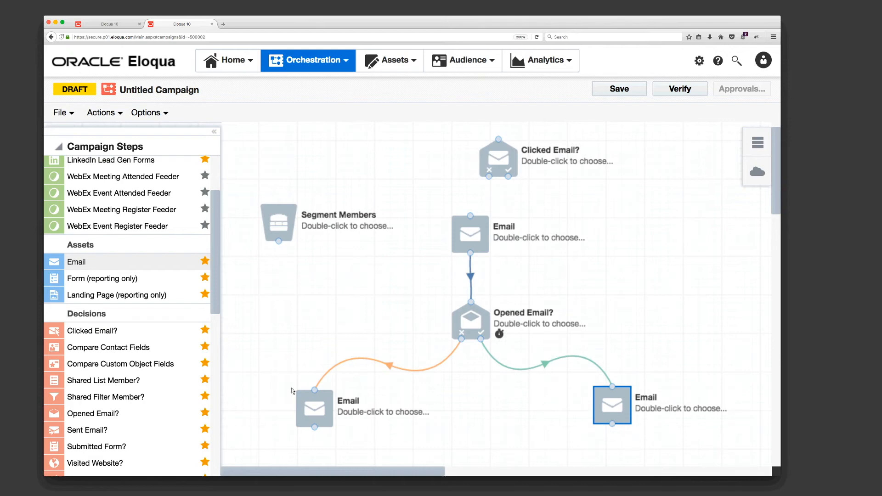
Examine the open-count choices and time-unit options of the Opened Email? decision
{"action": "double_click", "coordinate": [469, 329]}
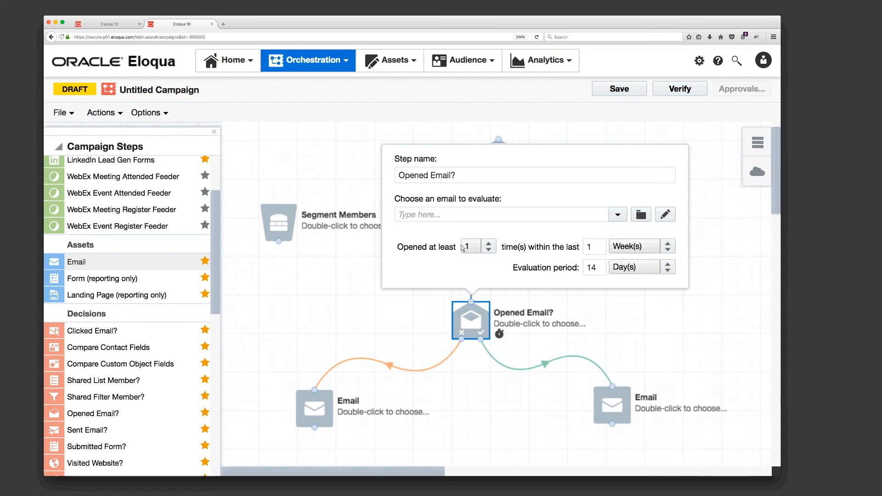
{"action": "left_click", "coordinate": [490, 247]}
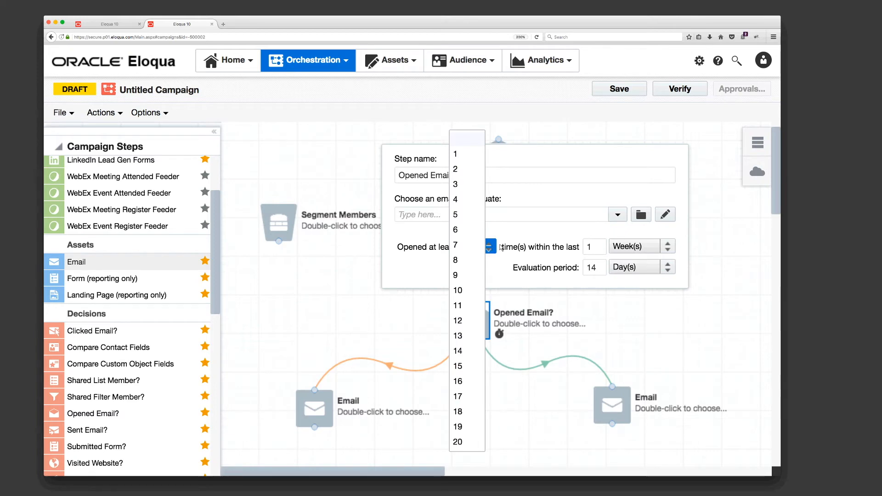
{"action": "left_click", "coordinate": [515, 243]}
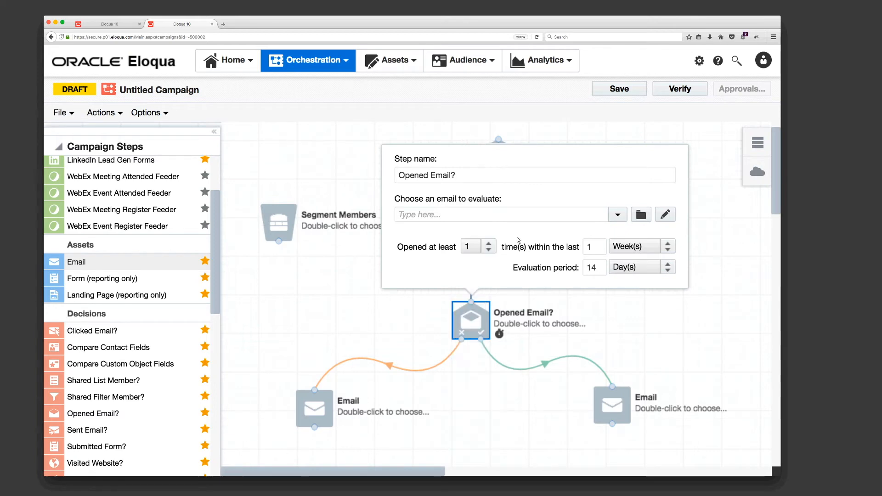
{"action": "left_click", "coordinate": [667, 248]}
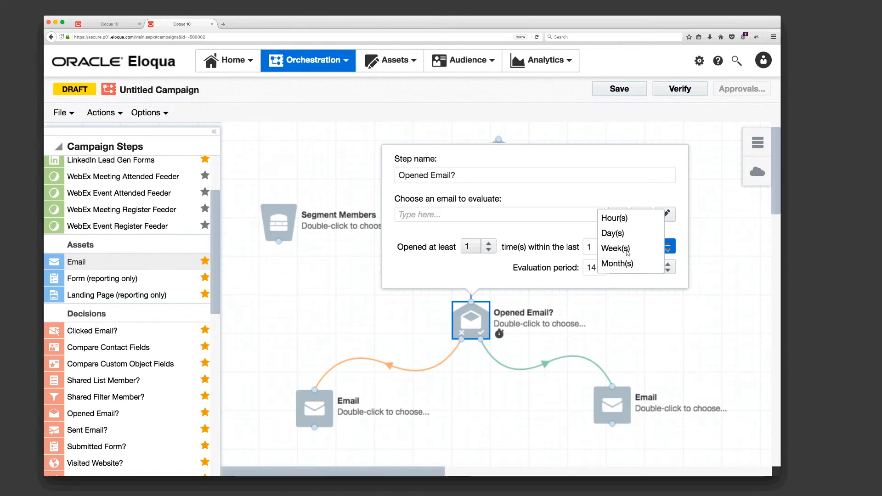
{"action": "left_click", "coordinate": [579, 219]}
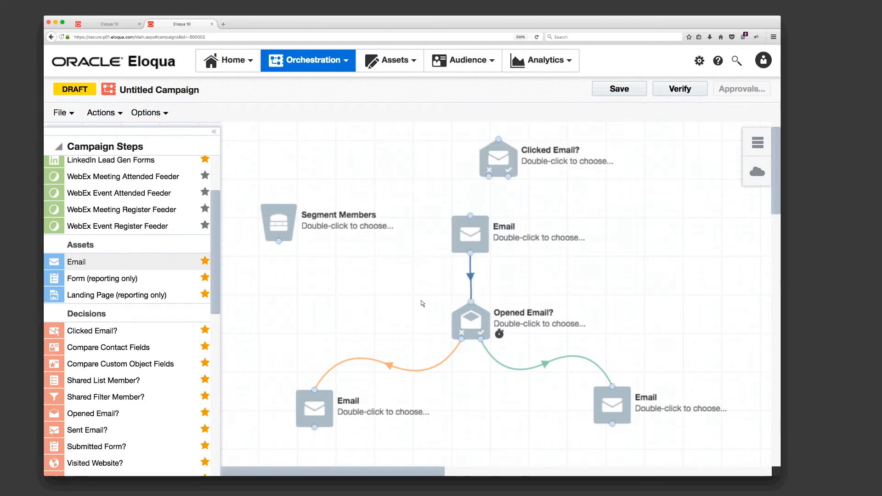
Align the first Email step above the Opened Email? decision and shift the yes-path Email step slightly outward
{"action": "left_click_drag", "start_coordinate": [478, 236], "coordinate": [485, 236]}
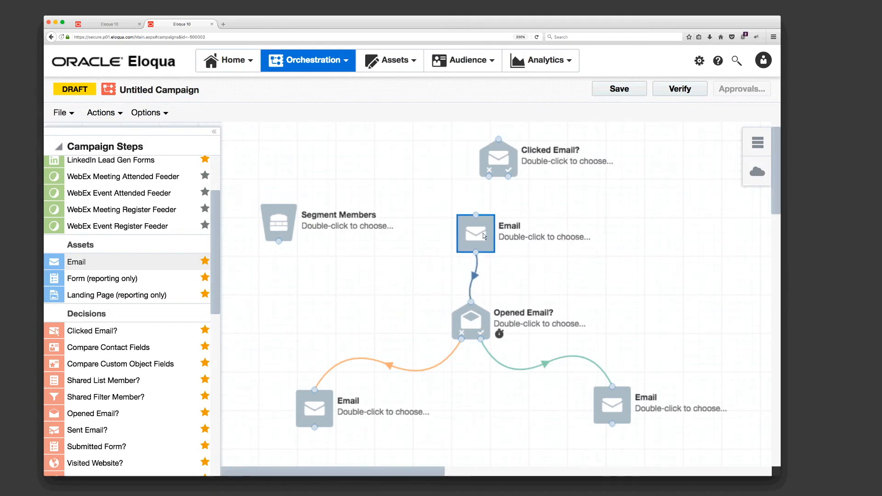
{"action": "left_click_drag", "start_coordinate": [467, 323], "coordinate": [469, 322]}
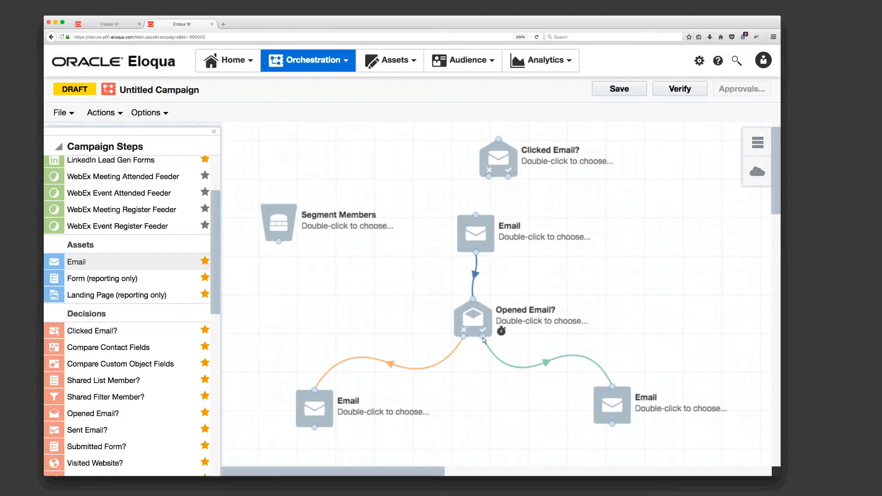
{"action": "left_click_drag", "start_coordinate": [615, 409], "coordinate": [628, 410]}
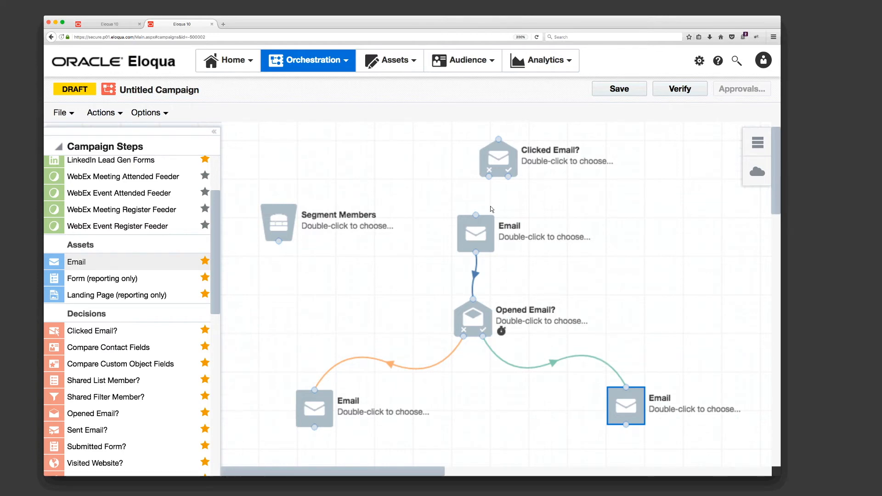
{"action": "left_click_drag", "start_coordinate": [477, 222], "coordinate": [472, 225]}
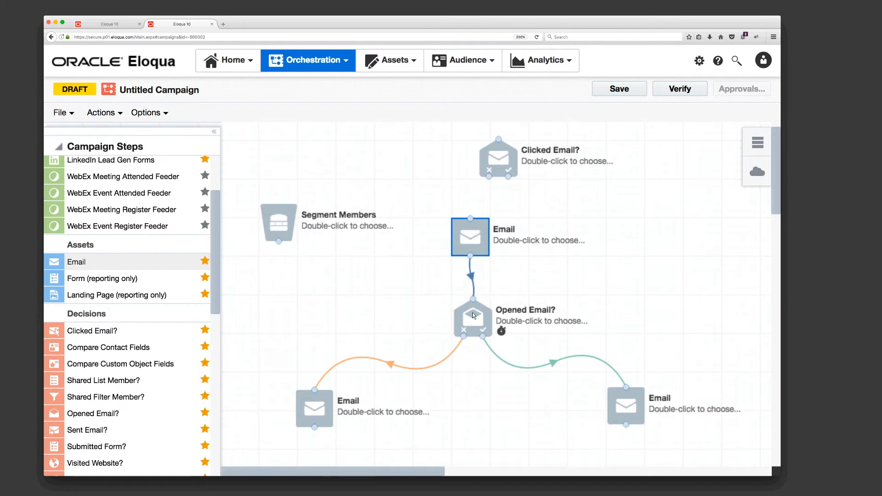
{"action": "left_click_drag", "start_coordinate": [473, 315], "coordinate": [471, 310]}
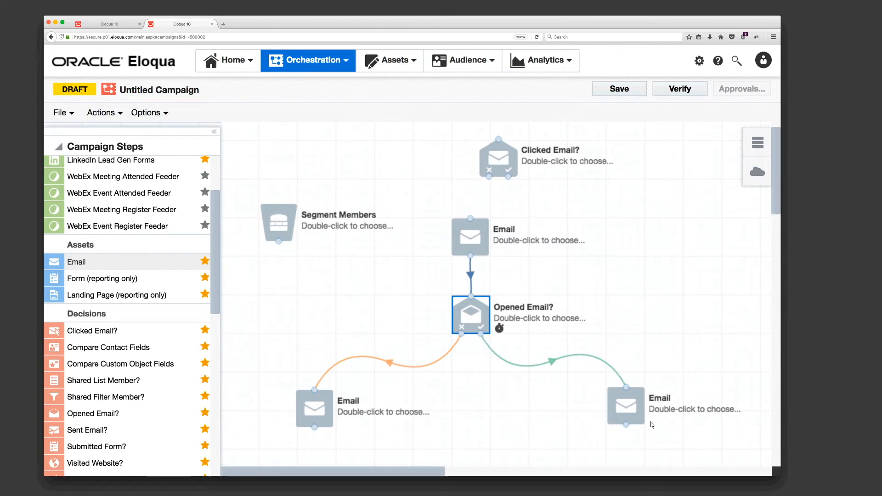
{"action": "left_click_drag", "start_coordinate": [634, 410], "coordinate": [633, 405]}
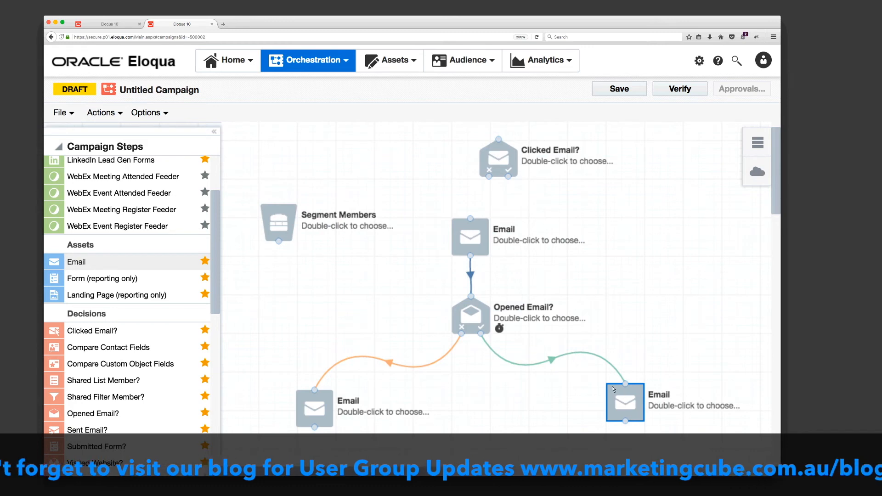
Insert a Wait step between the yes path of Opened Email? and its Email step, and space the steps out diagonally
{"action": "scroll", "coordinate": [133, 313], "scroll_direction": "down", "scroll_amount": 6}
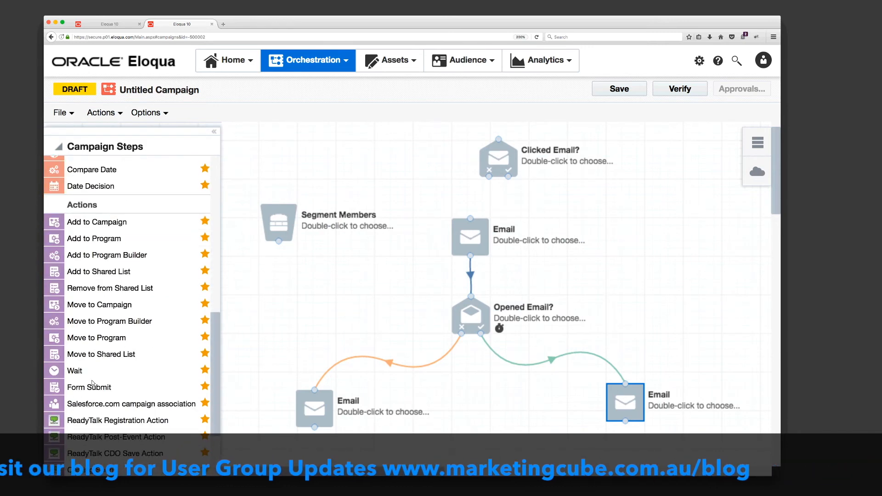
{"action": "left_click_drag", "start_coordinate": [433, 408], "coordinate": [524, 403]}
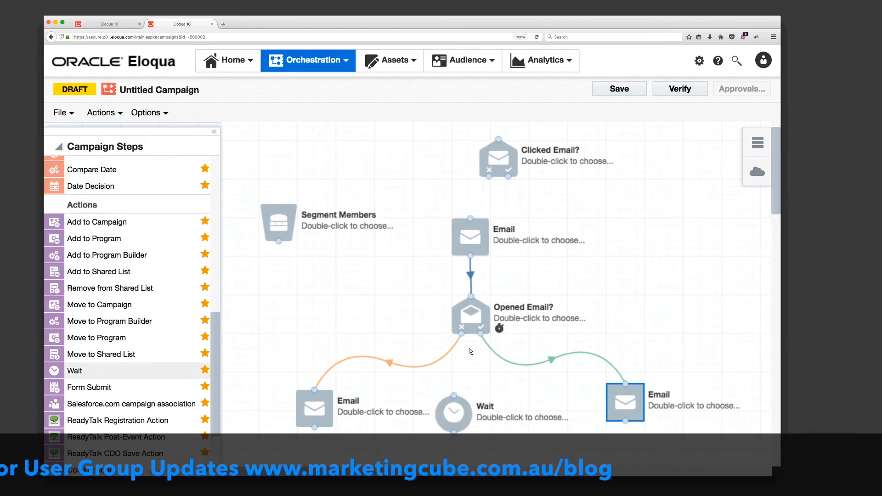
{"action": "left_click_drag", "start_coordinate": [481, 333], "coordinate": [454, 396]}
{"action": "left_click_drag", "start_coordinate": [453, 432], "coordinate": [622, 382]}
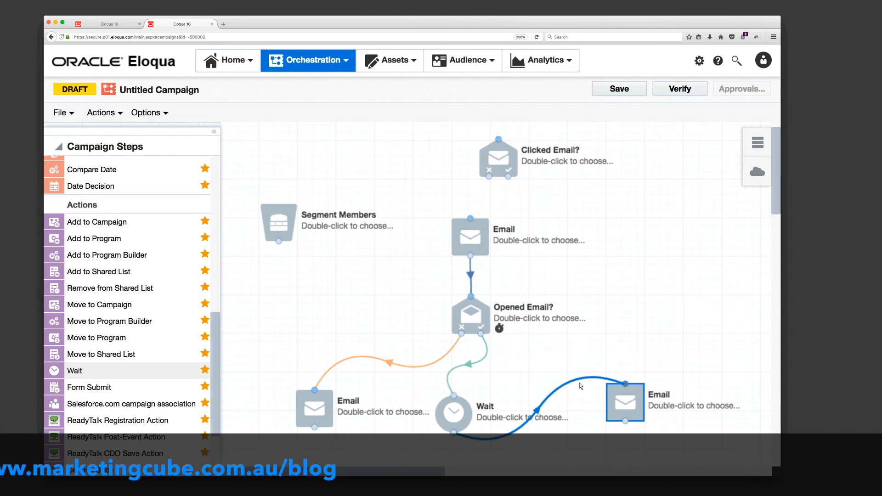
{"action": "left_click_drag", "start_coordinate": [449, 413], "coordinate": [544, 363]}
{"action": "left_click_drag", "start_coordinate": [633, 412], "coordinate": [629, 429]}
{"action": "left_click_drag", "start_coordinate": [556, 360], "coordinate": [555, 365]}
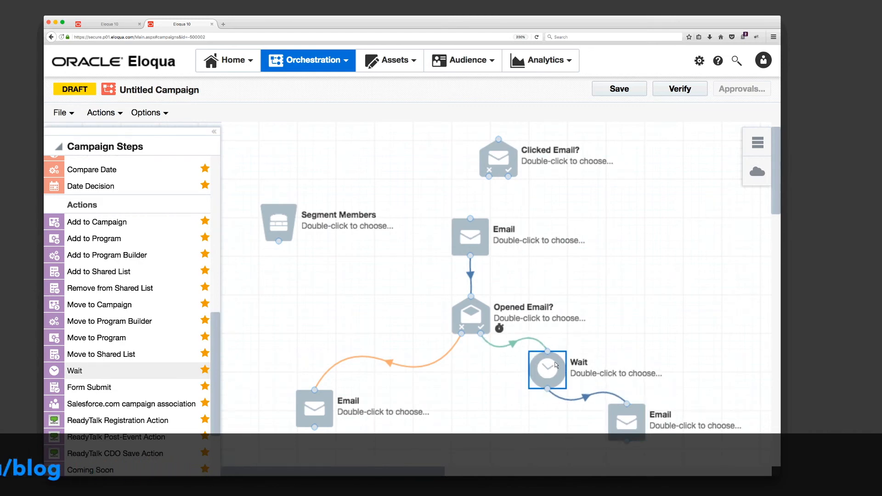
Assign the email 2 Travel_Auto_EDM.HTML to the Email step after the Wait step
{"action": "left_click", "coordinate": [635, 425]}
{"action": "double_click", "coordinate": [636, 425]}
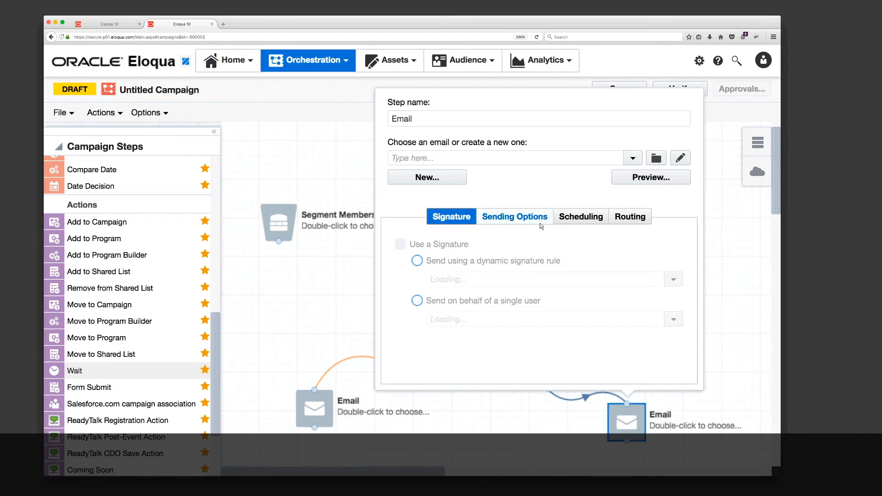
{"action": "left_click", "coordinate": [632, 158]}
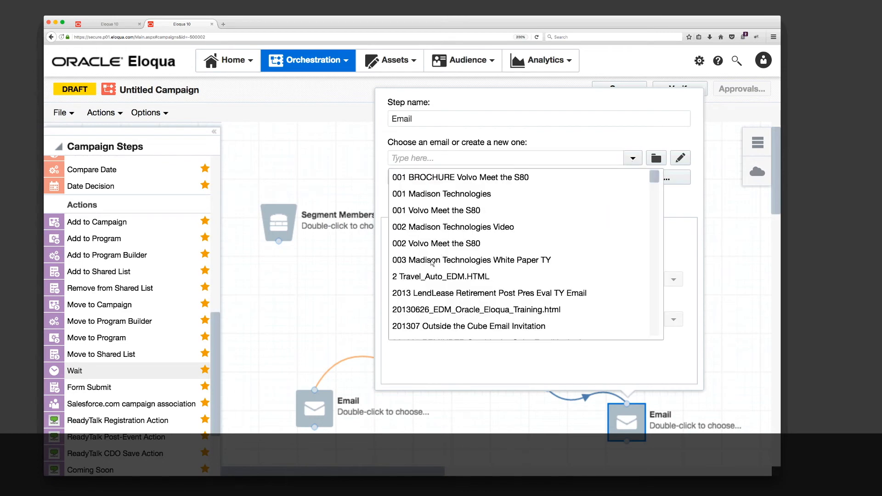
{"action": "left_click", "coordinate": [427, 277]}
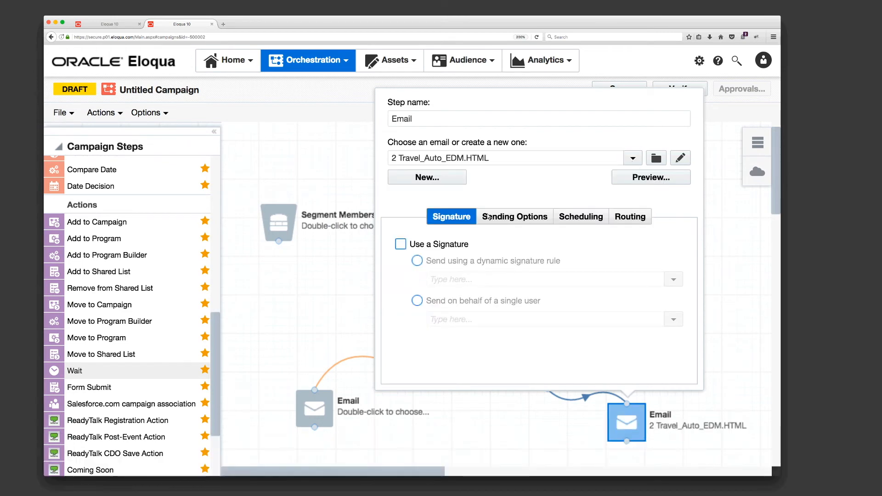
Restrict this email's sending to certain days and hours, selecting Monday, Tuesday and Thursday
{"action": "left_click", "coordinate": [582, 217]}
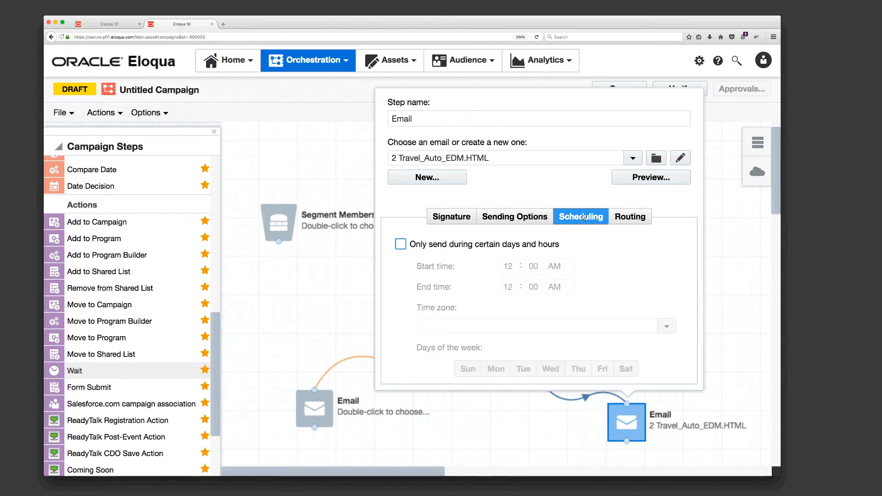
{"action": "left_click", "coordinate": [400, 245]}
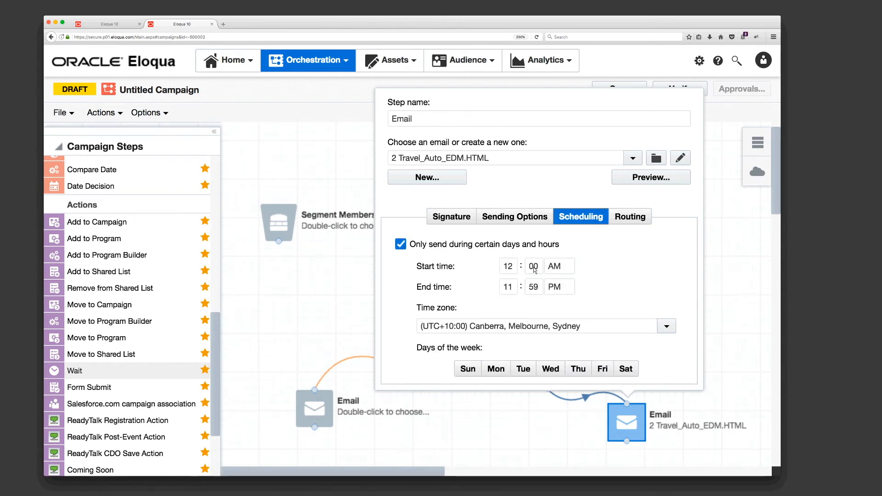
{"action": "left_click", "coordinate": [507, 371]}
{"action": "left_click", "coordinate": [531, 371]}
{"action": "left_click", "coordinate": [578, 371]}
{"action": "left_click", "coordinate": [551, 369]}
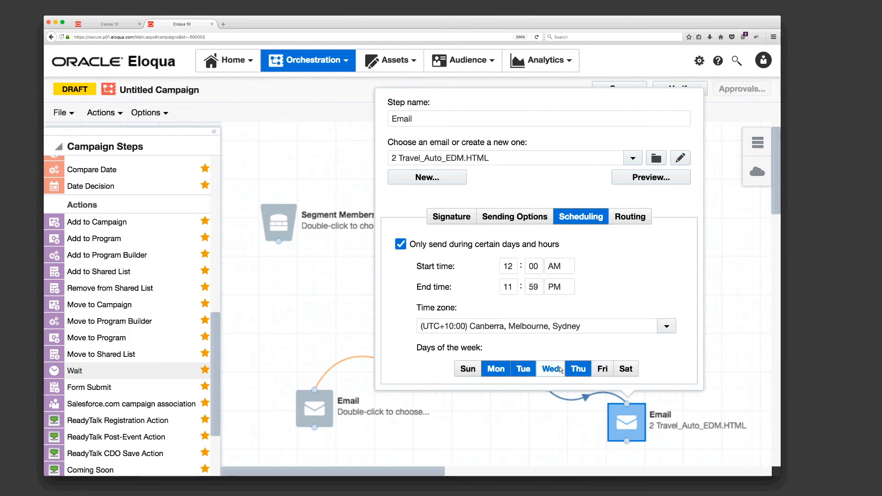
Set the email's sending window to start at 1:00 PM and end at 5:00 PM
{"action": "double_click", "coordinate": [511, 269]}
{"action": "type", "text": "1"}
{"action": "key", "text": "Tab"}
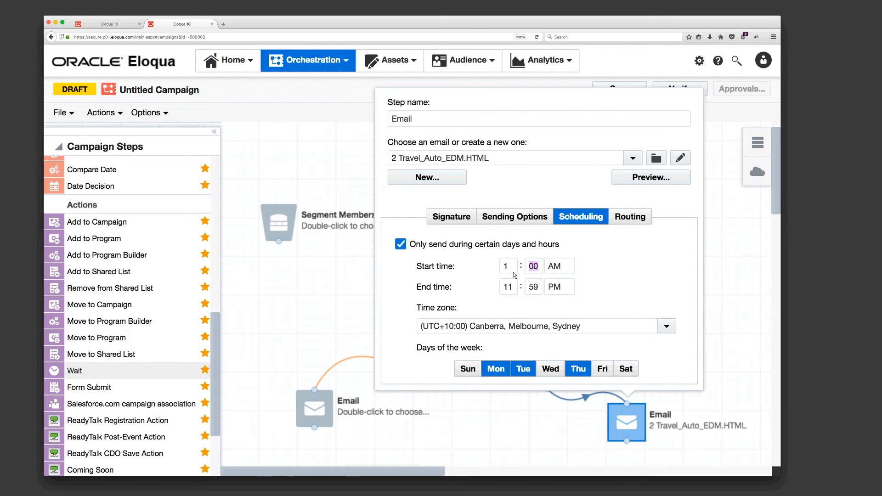
{"action": "left_click", "coordinate": [553, 268]}
{"action": "double_click", "coordinate": [512, 288]}
{"action": "type", "text": "5"}
{"action": "key", "text": "Tab"}
{"action": "type", "text": "00"}
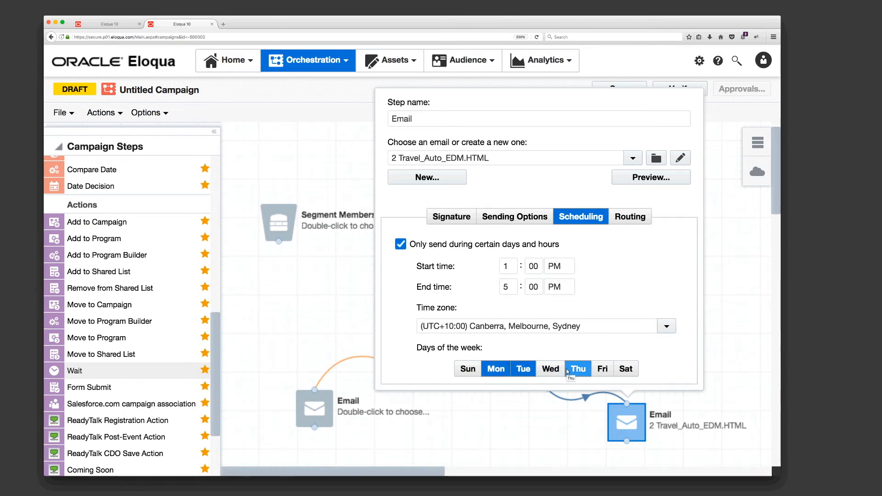
{"action": "left_click", "coordinate": [541, 406]}
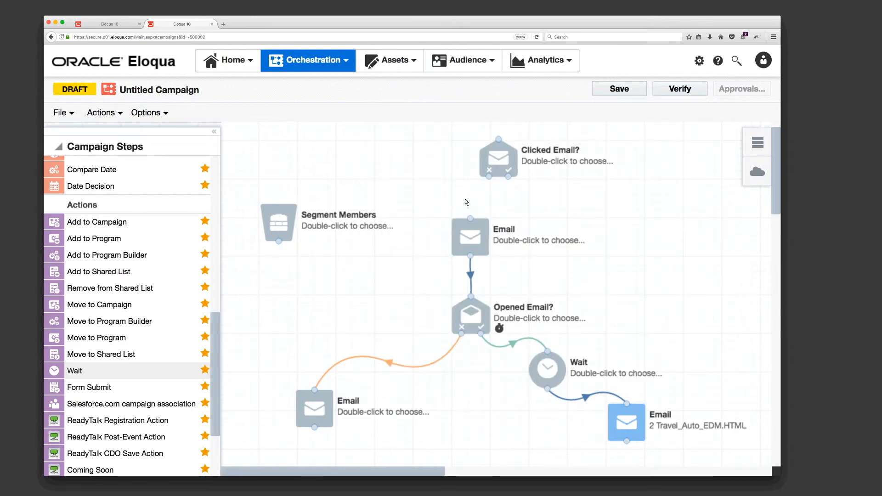
{"action": "double_click", "coordinate": [465, 237]}
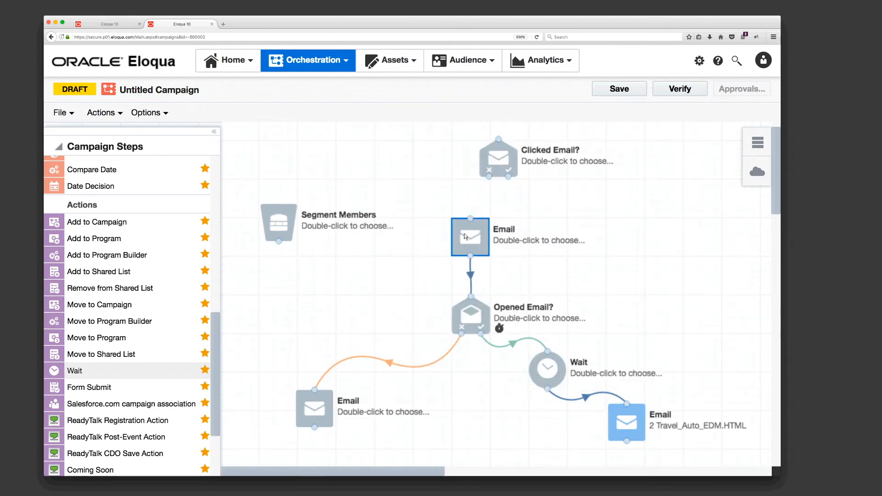
{"action": "left_click", "coordinate": [493, 400]}
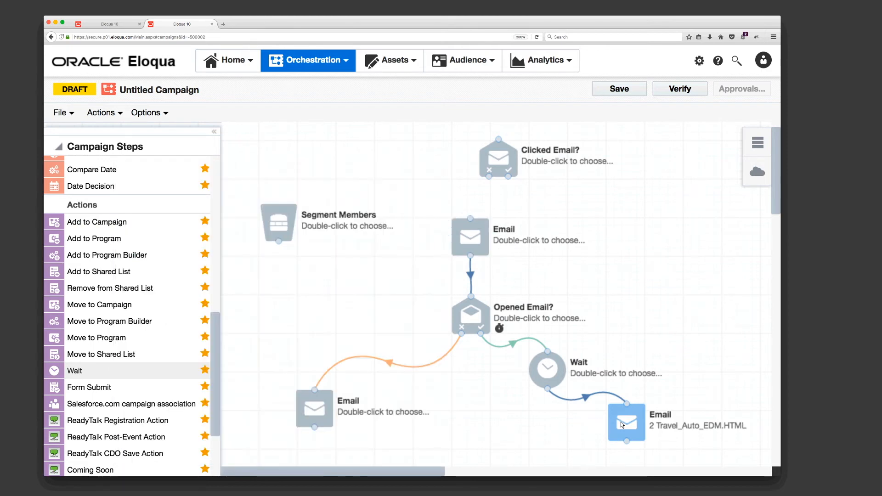
Set the Wait step after Opened Email? to hold contacts for a set time of 1 day
{"action": "double_click", "coordinate": [547, 363]}
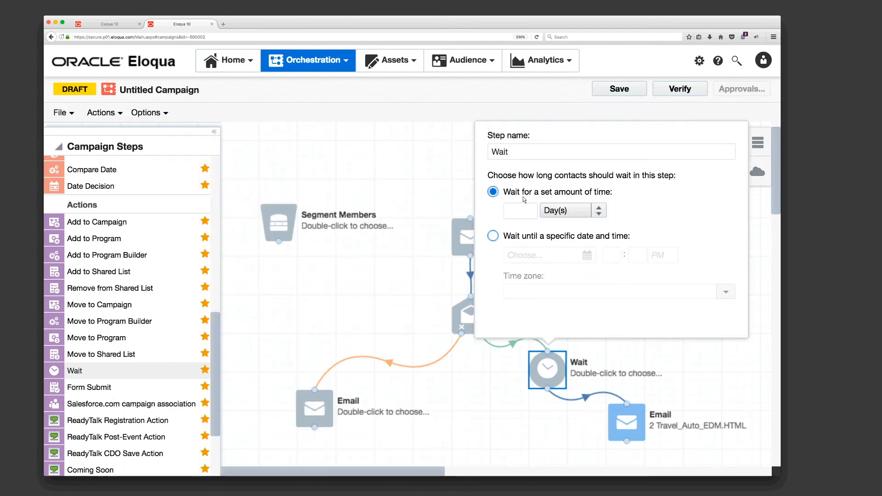
{"action": "left_click", "coordinate": [524, 209]}
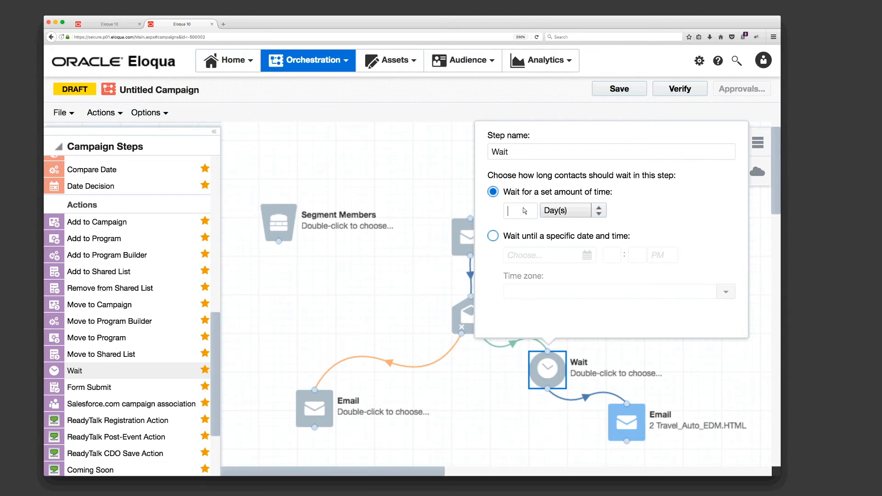
{"action": "type", "text": "1"}
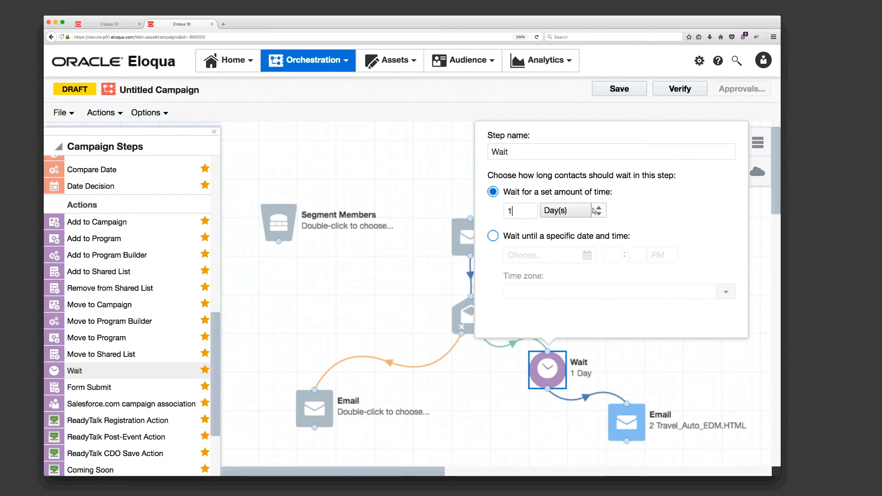
{"action": "left_click", "coordinate": [597, 210]}
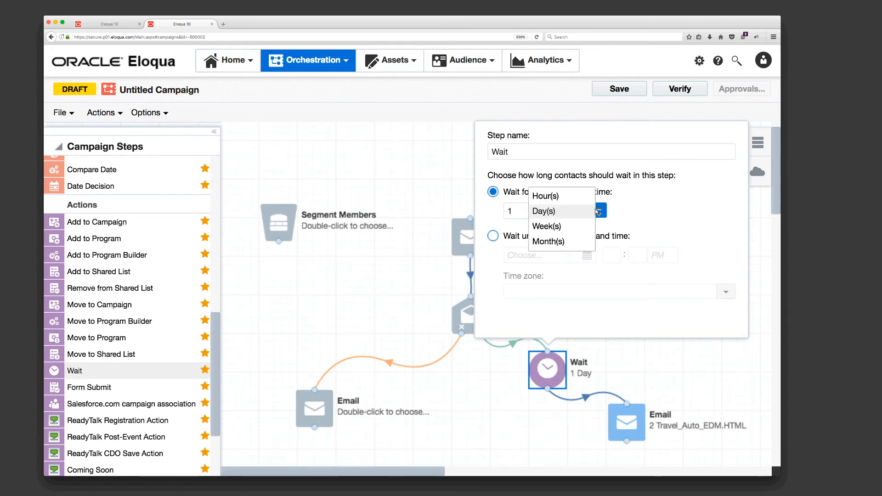
{"action": "left_click", "coordinate": [644, 218]}
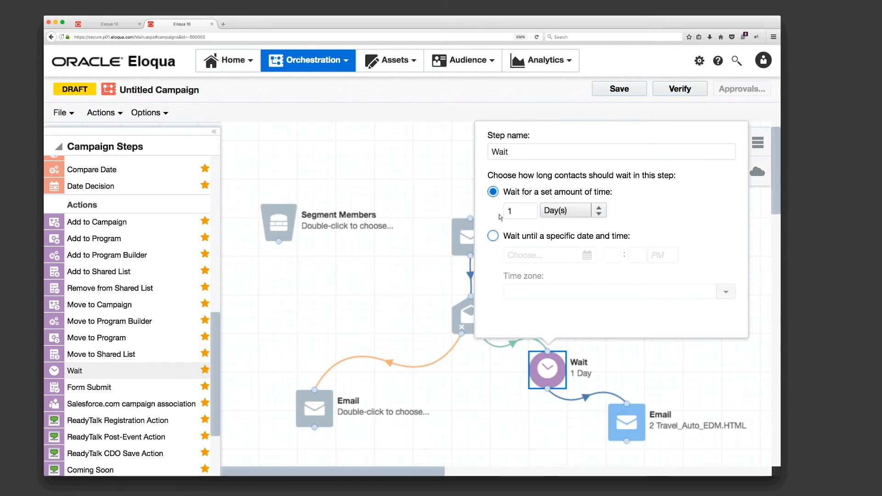
{"action": "left_click", "coordinate": [435, 195]}
Review the evaluation settings of the Opened Email? decision step
{"action": "double_click", "coordinate": [472, 317]}
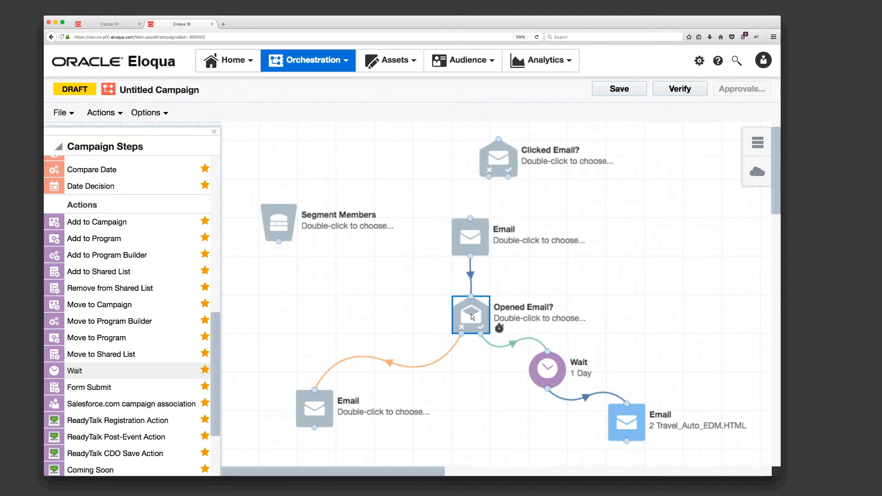
{"action": "left_click", "coordinate": [489, 15]}
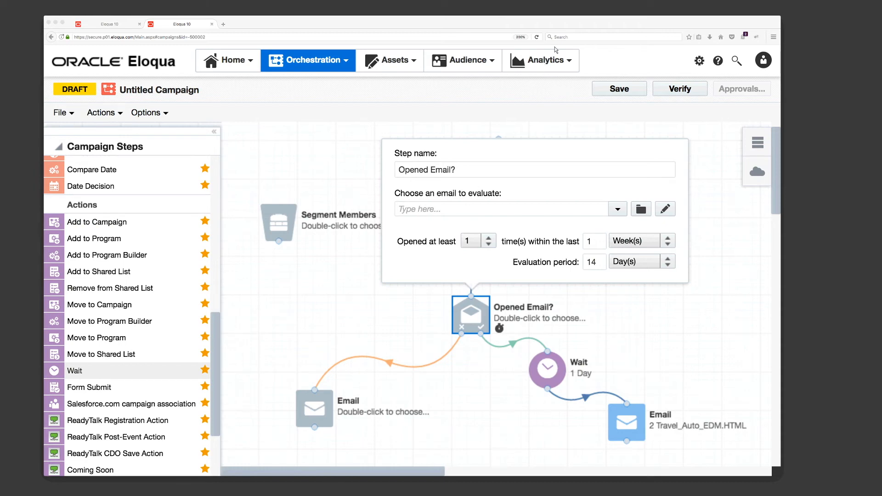
{"action": "left_click", "coordinate": [592, 25]}
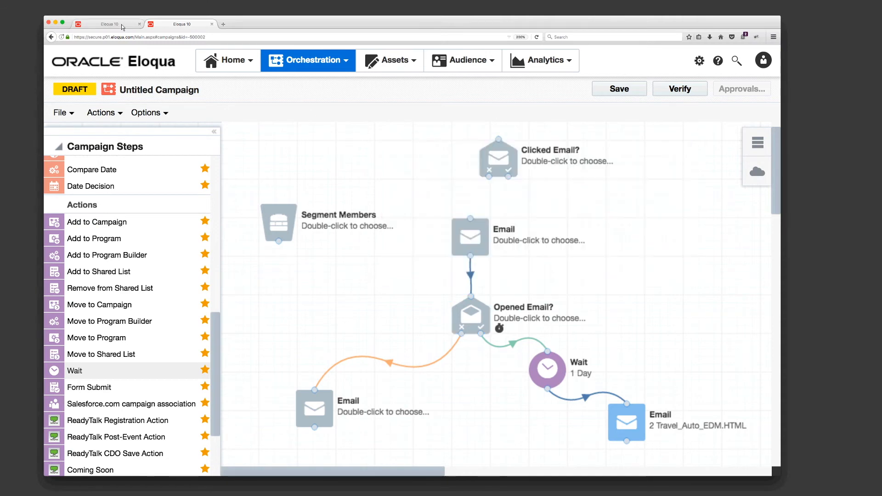
Switch to the Campaigns overview browser tab, go to Forms and create a new form from the Blank Form template
{"action": "left_click", "coordinate": [121, 24]}
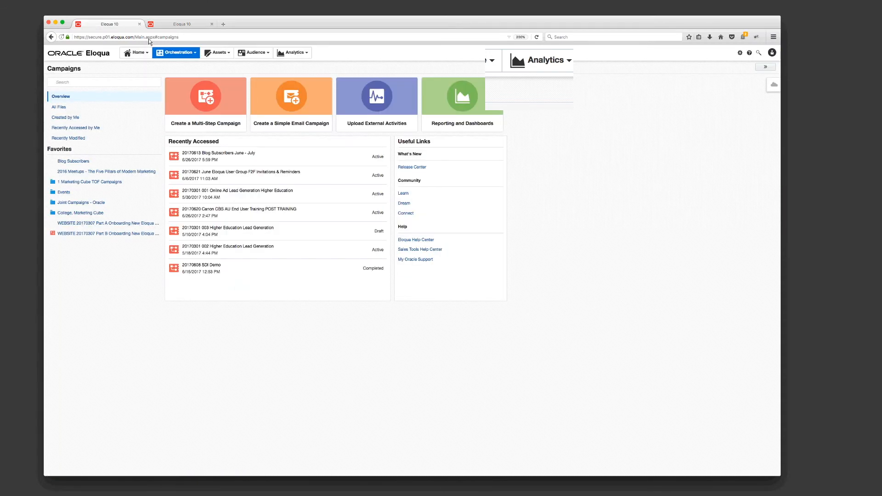
{"action": "left_click", "coordinate": [391, 60]}
{"action": "left_click", "coordinate": [388, 126]}
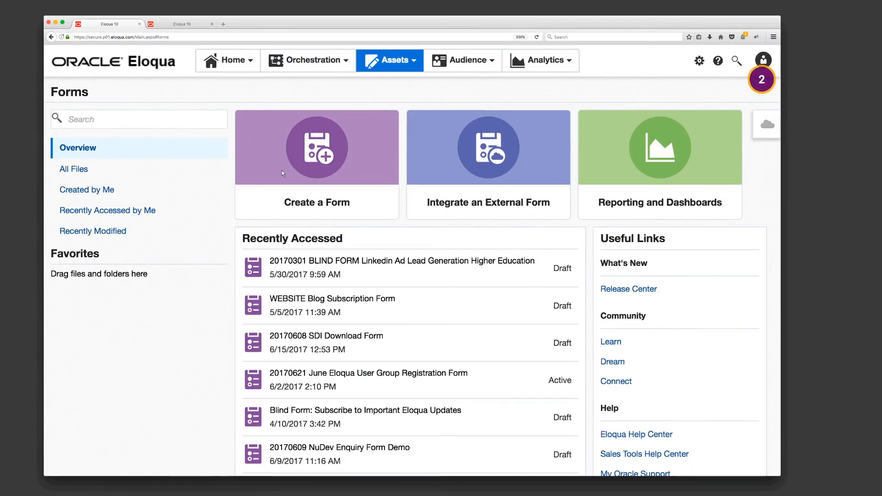
{"action": "left_click", "coordinate": [299, 159]}
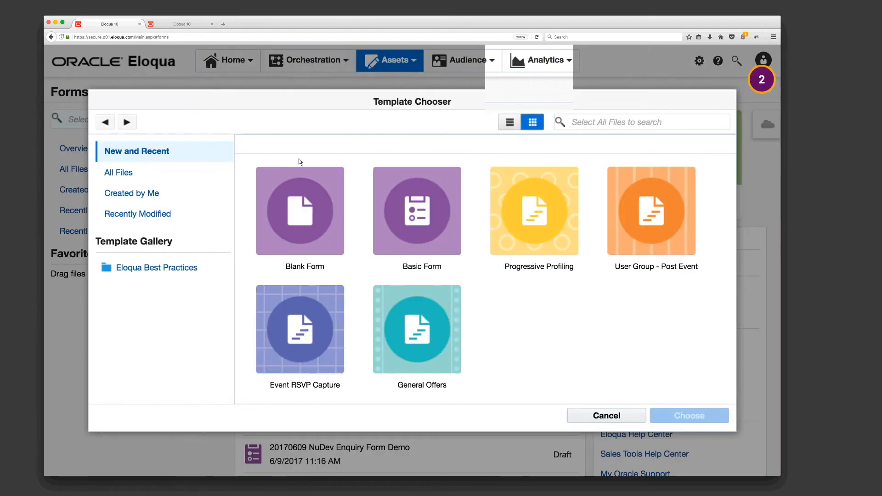
{"action": "key", "text": "super+minus"}
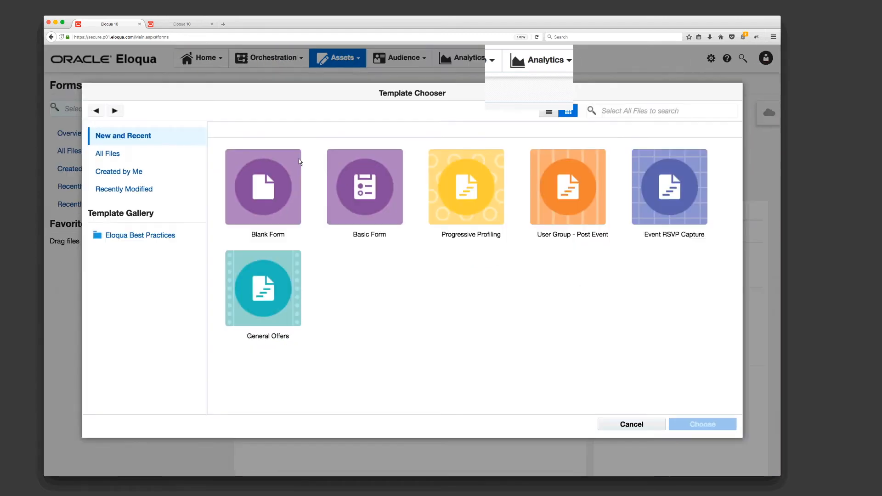
{"action": "double_click", "coordinate": [267, 191]}
Search the contact fields for email and add the Email Address field to the blank form
{"action": "left_click", "coordinate": [79, 138]}
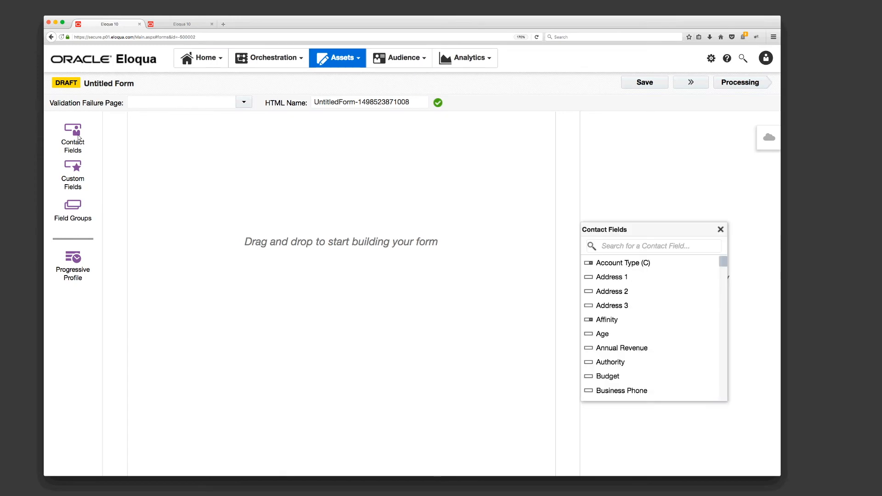
{"action": "left_click", "coordinate": [606, 246]}
{"action": "type", "text": "em"}
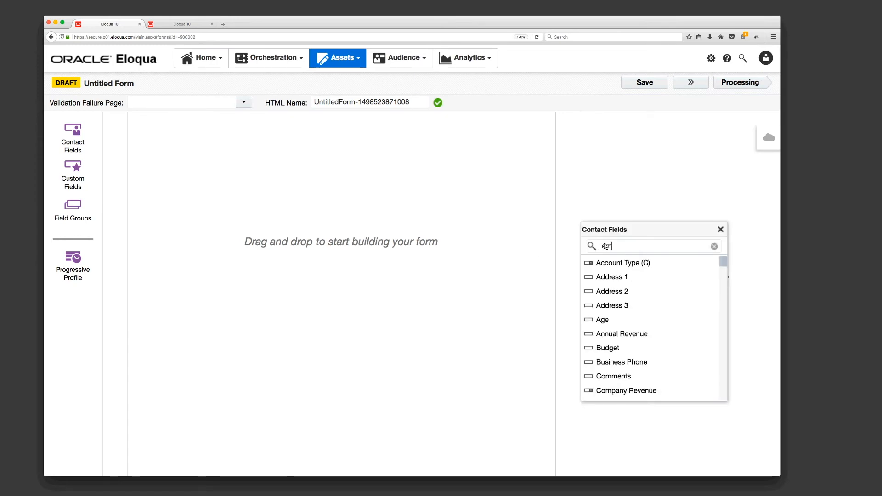
{"action": "type", "text": "ail"}
{"action": "double_click", "coordinate": [601, 265]}
Add the First Name and Last Name contact fields to the form and close the contact field list
{"action": "double_click", "coordinate": [619, 249]}
{"action": "type", "text": "first"}
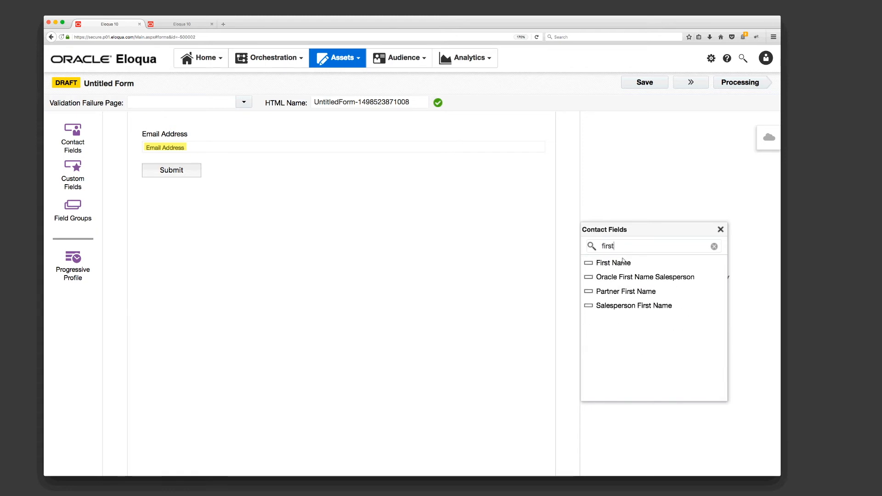
{"action": "double_click", "coordinate": [620, 264]}
{"action": "type", "text": "las"}
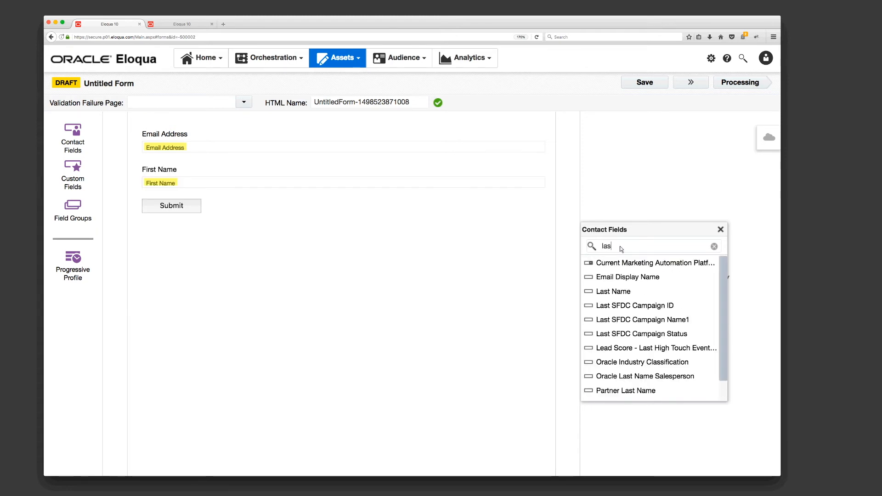
{"action": "type", "text": "t"}
{"action": "double_click", "coordinate": [617, 265]}
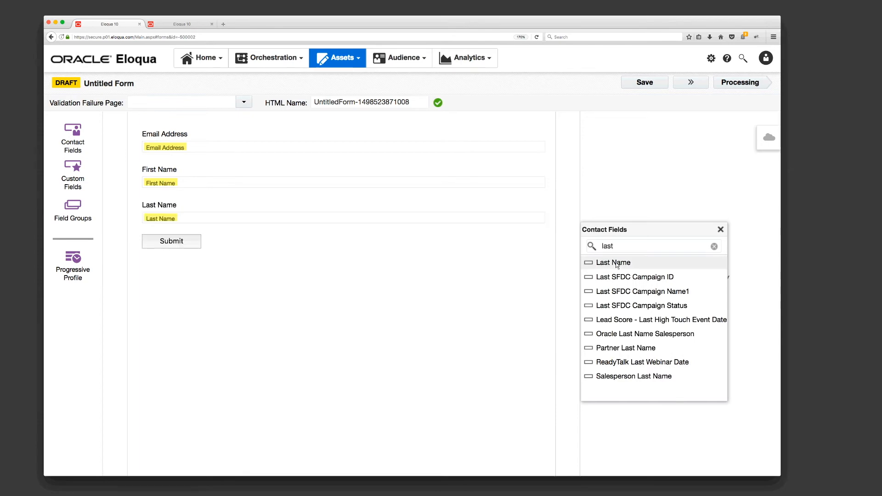
{"action": "left_click", "coordinate": [720, 229]}
Add the processing steps Update Contacts - With Form Data and Send Notification Email to the form
{"action": "left_click", "coordinate": [753, 83]}
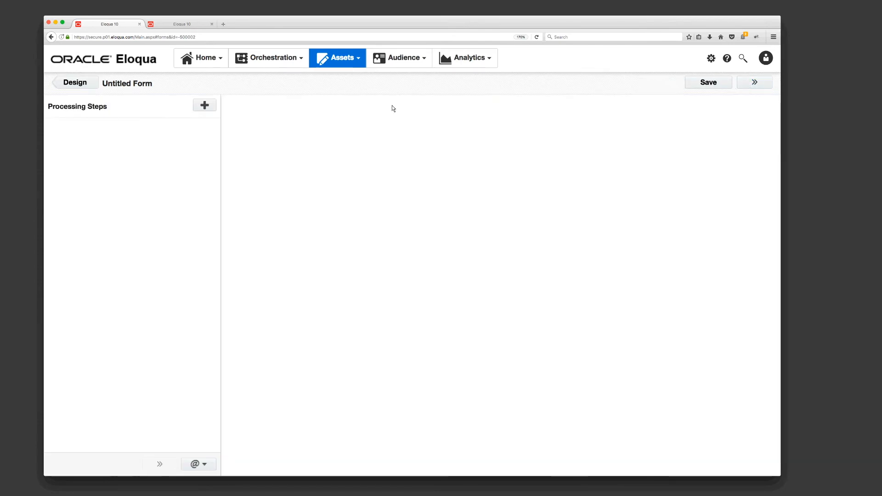
{"action": "left_click", "coordinate": [205, 106]}
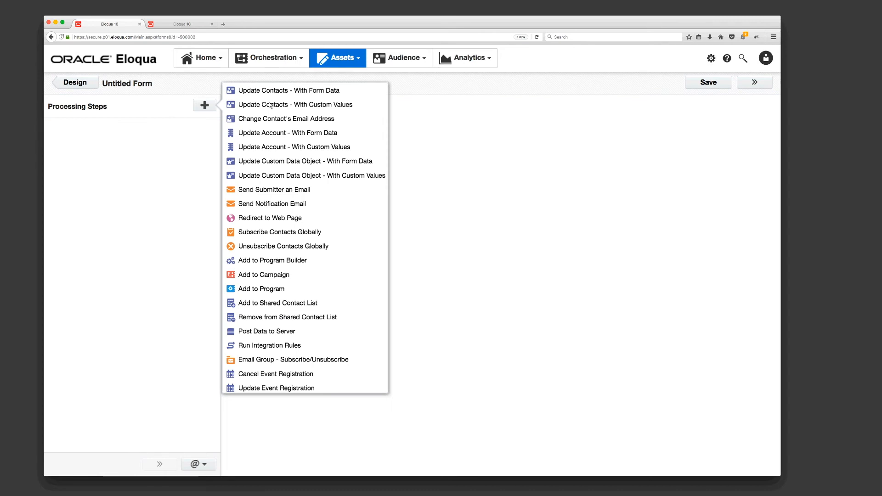
{"action": "left_click", "coordinate": [277, 91]}
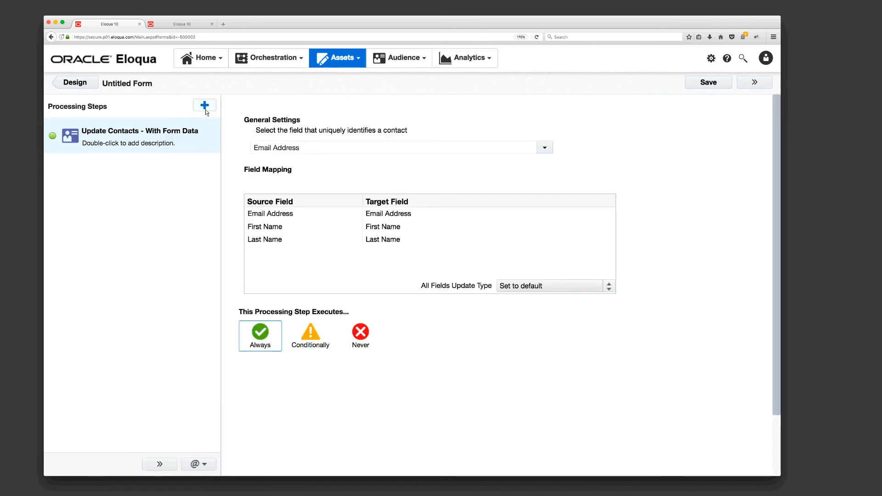
{"action": "left_click", "coordinate": [206, 108]}
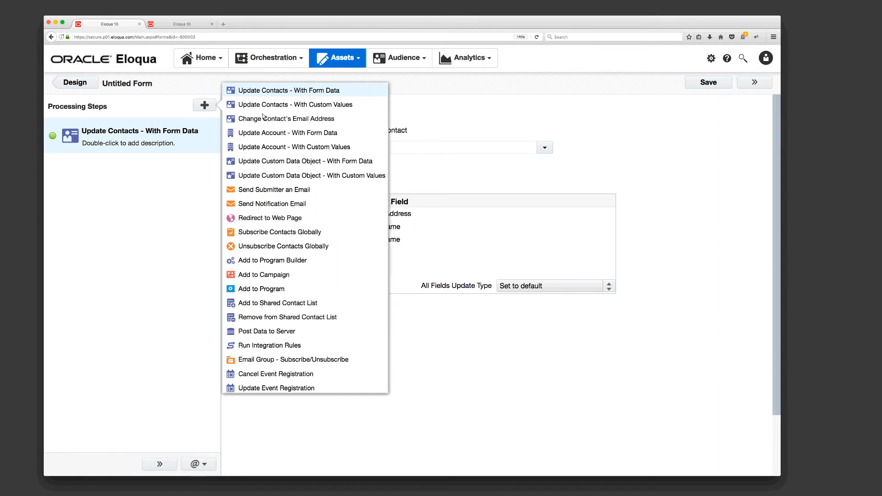
{"action": "left_click", "coordinate": [266, 204]}
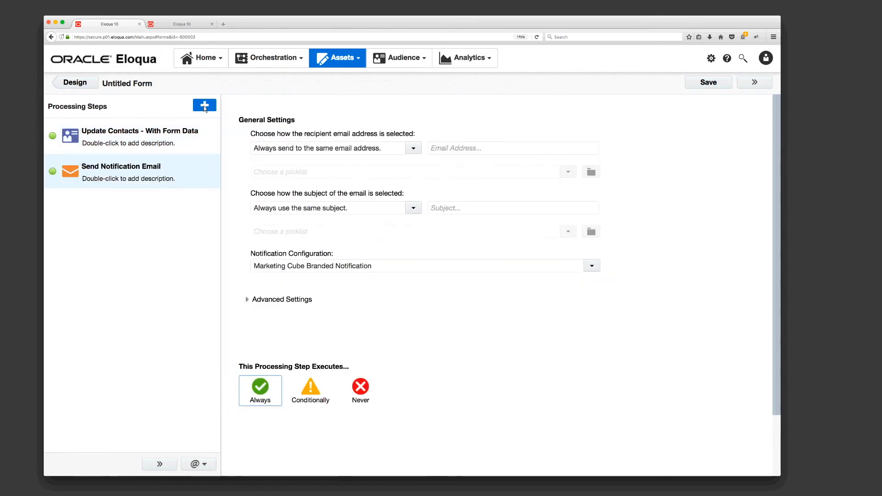
Add the processing steps Send Submitter an Email and Add to Shared Contact List to the form
{"action": "left_click", "coordinate": [205, 105]}
{"action": "left_click", "coordinate": [261, 189]}
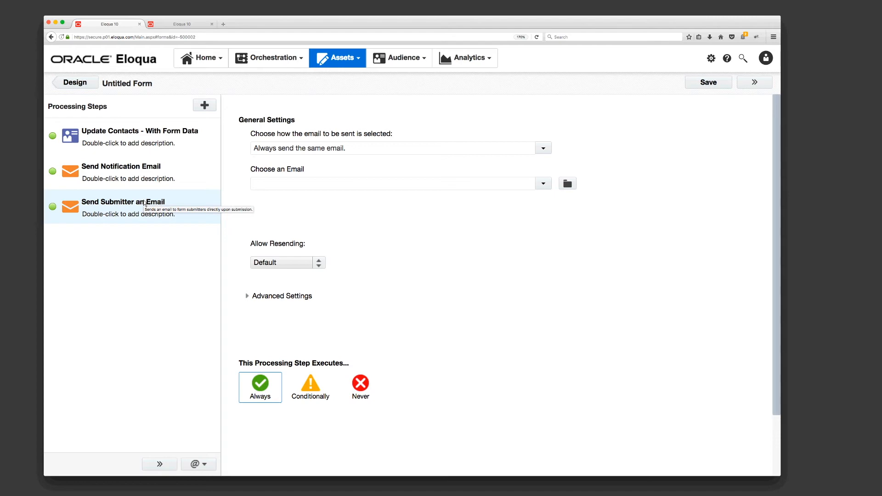
{"action": "left_click", "coordinate": [208, 105]}
{"action": "left_click", "coordinate": [274, 304]}
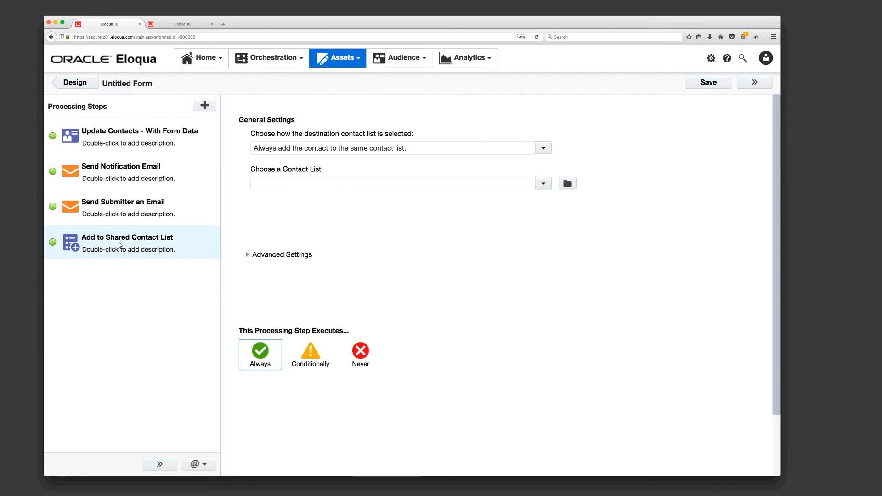
Add an Add to Campaign processing step to the form and start choosing its destination campaign
{"action": "left_click", "coordinate": [204, 106]}
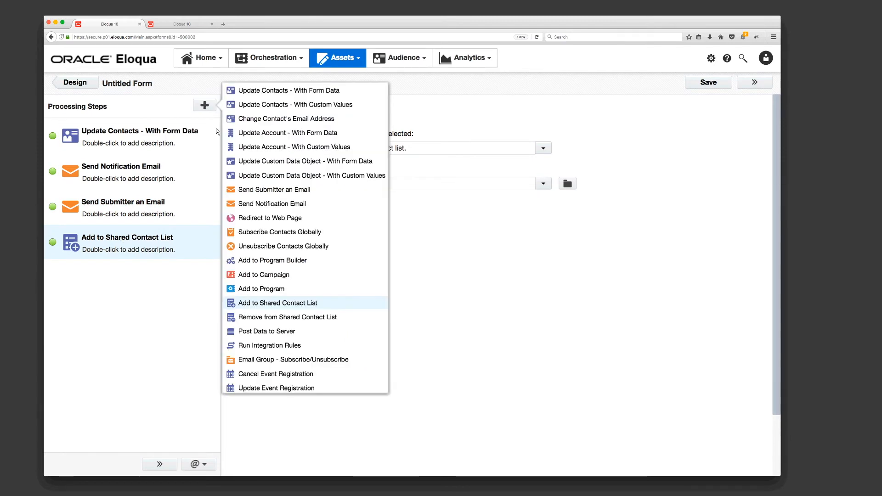
{"action": "left_click", "coordinate": [265, 275]}
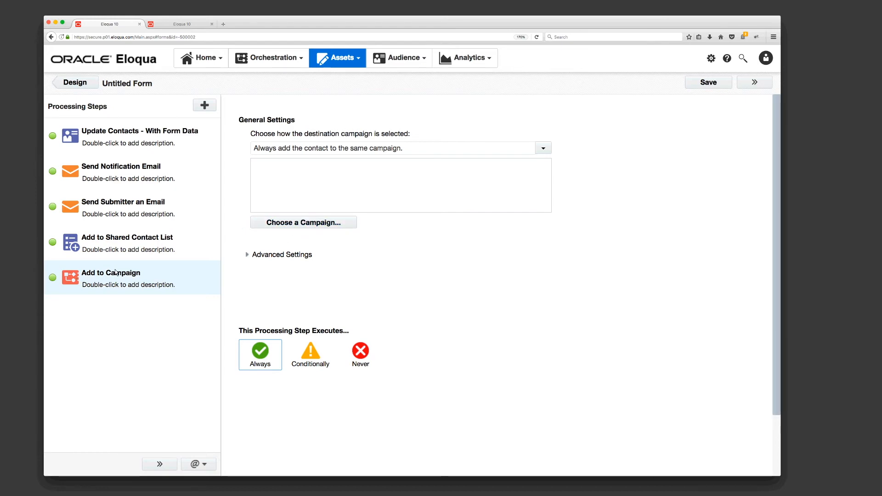
{"action": "left_click", "coordinate": [297, 225]}
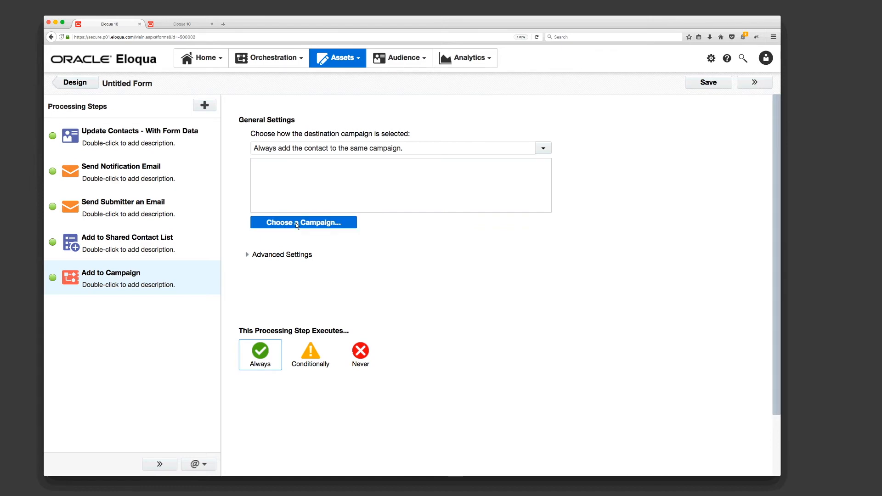
Filter the campaigns by 201706, load 20170623 Products Nurturing Campaign and look through its steps
{"action": "left_click", "coordinate": [198, 105]}
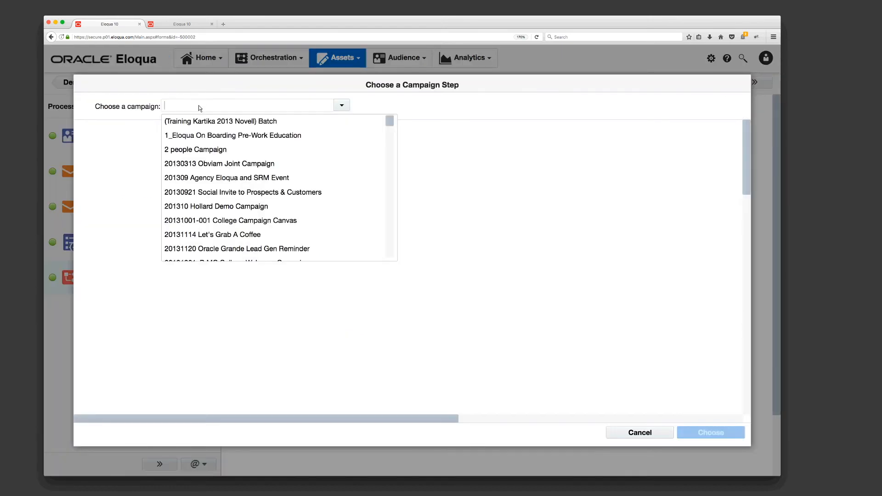
{"action": "type", "text": "201706"}
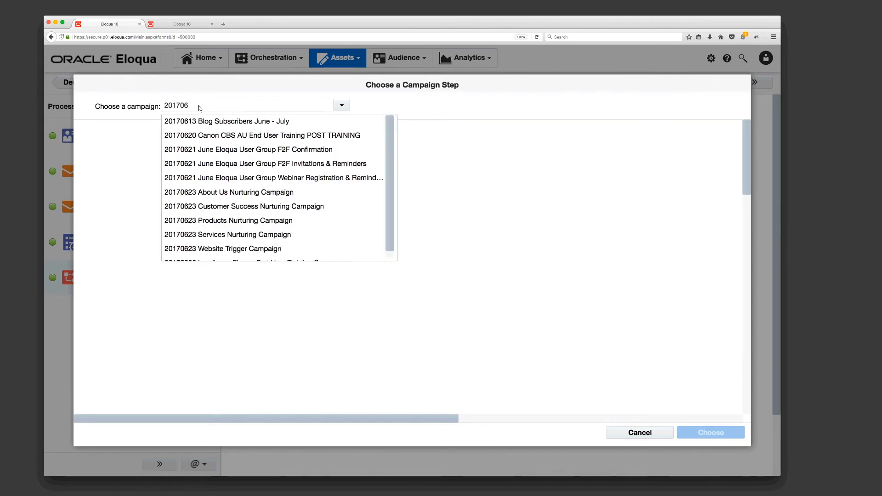
{"action": "left_click", "coordinate": [245, 222]}
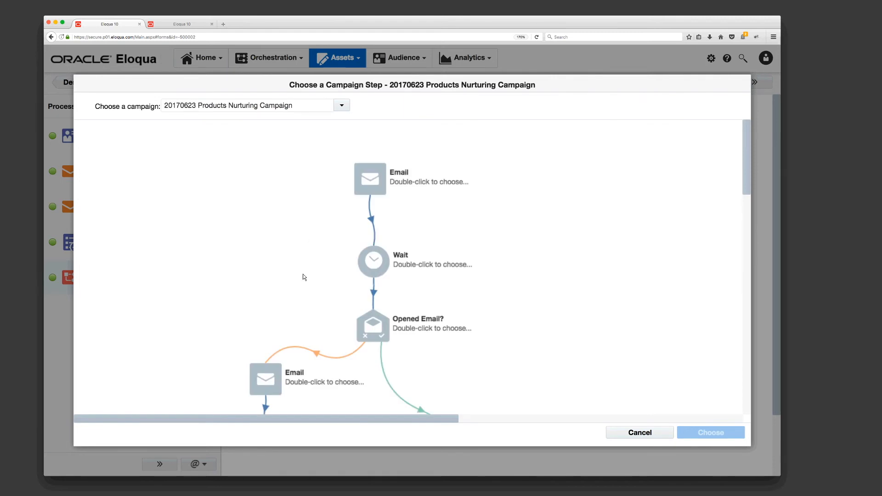
{"action": "scroll", "coordinate": [303, 277], "scroll_direction": "down", "scroll_amount": 5}
{"action": "scroll", "coordinate": [303, 274], "scroll_direction": "up", "scroll_amount": 5}
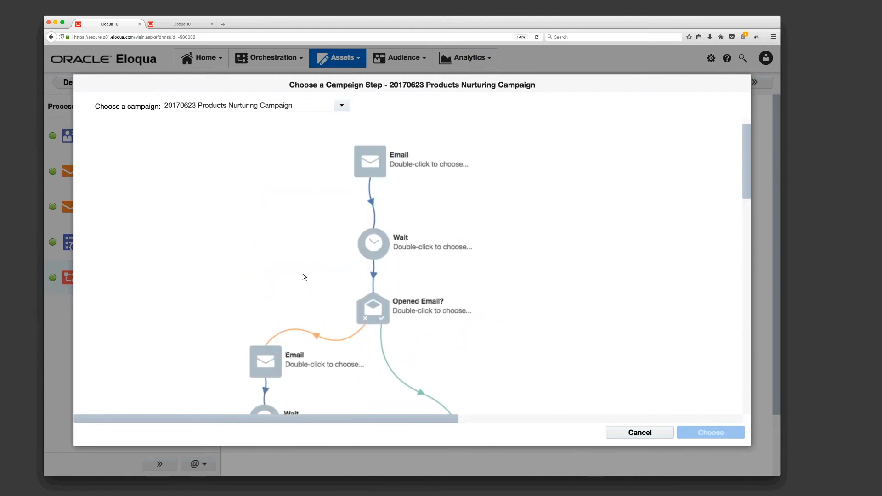
Find and load 20170621 June Eloqua User Group F2F Invitations & Reminders as the destination campaign
{"action": "left_click", "coordinate": [341, 106]}
{"action": "scroll", "coordinate": [235, 220], "scroll_direction": "down", "scroll_amount": 2}
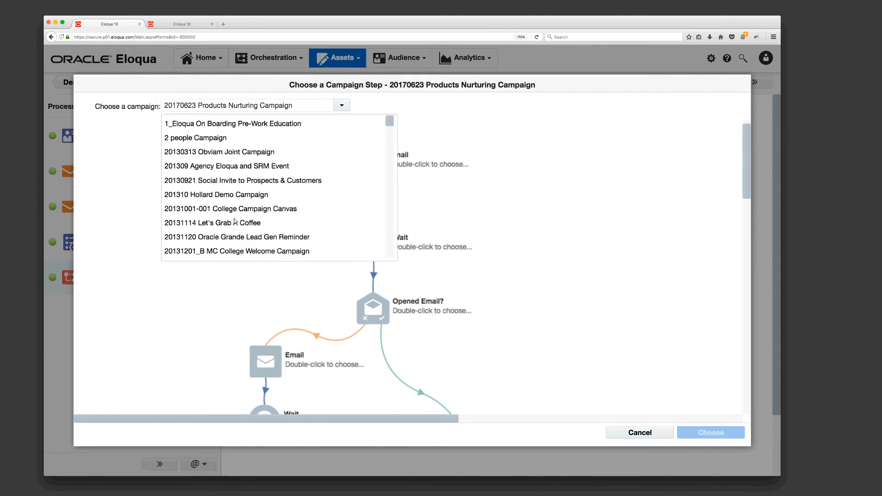
{"action": "scroll", "coordinate": [234, 222], "scroll_direction": "down", "scroll_amount": 2}
{"action": "scroll", "coordinate": [235, 221], "scroll_direction": "down", "scroll_amount": 4}
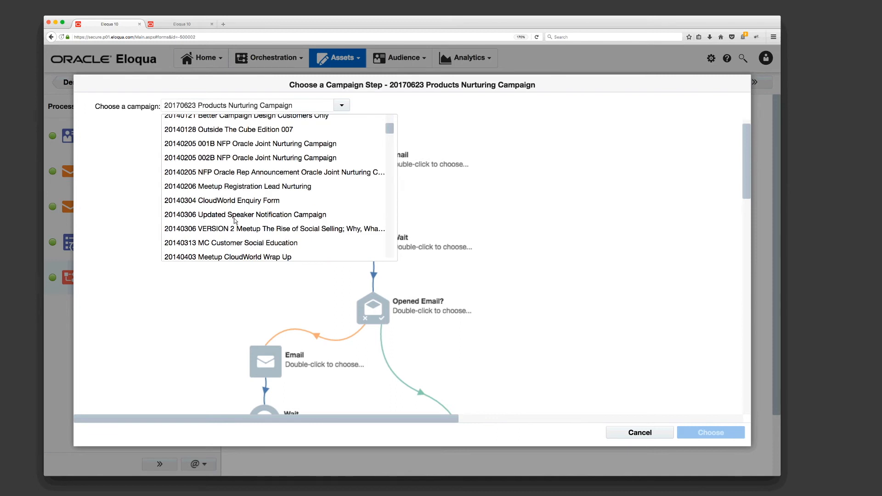
{"action": "scroll", "coordinate": [235, 221], "scroll_direction": "down", "scroll_amount": 2}
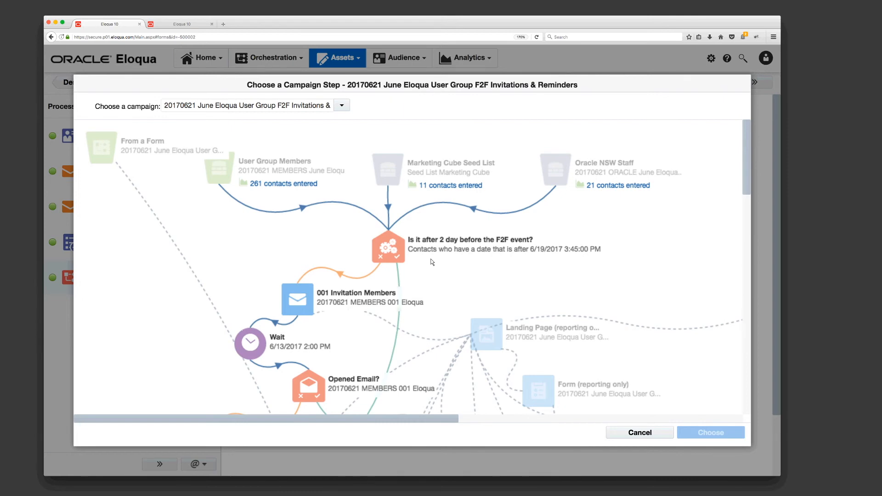
Choose the campaign's Wait until two days before event step as the form's Add to Campaign destination
{"action": "scroll", "coordinate": [432, 262], "scroll_direction": "down", "scroll_amount": 10}
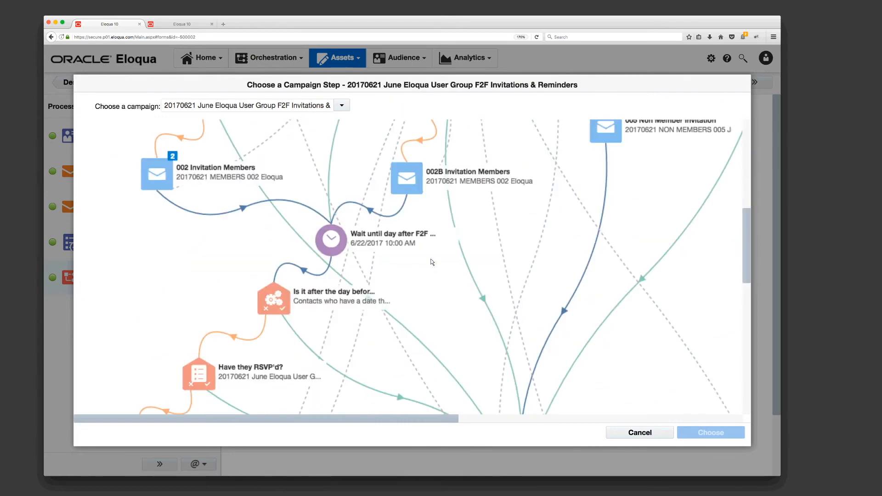
{"action": "scroll", "coordinate": [432, 262], "scroll_direction": "down", "scroll_amount": 3}
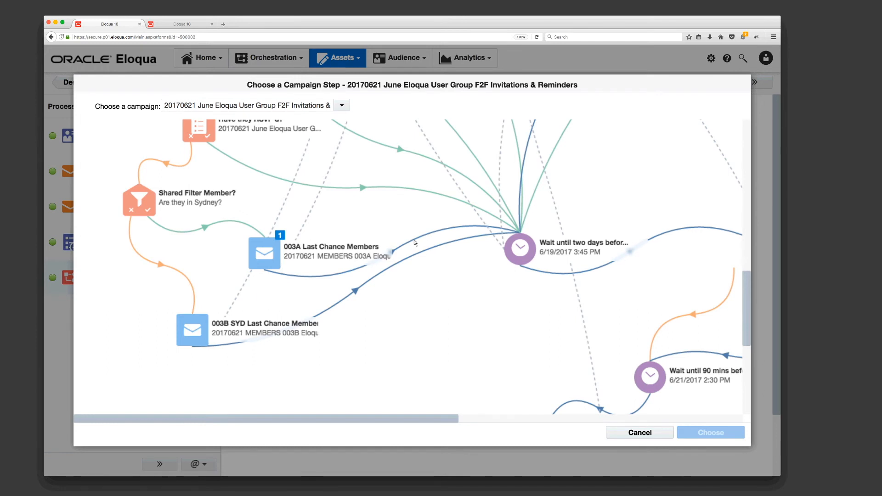
{"action": "left_click", "coordinate": [522, 254]}
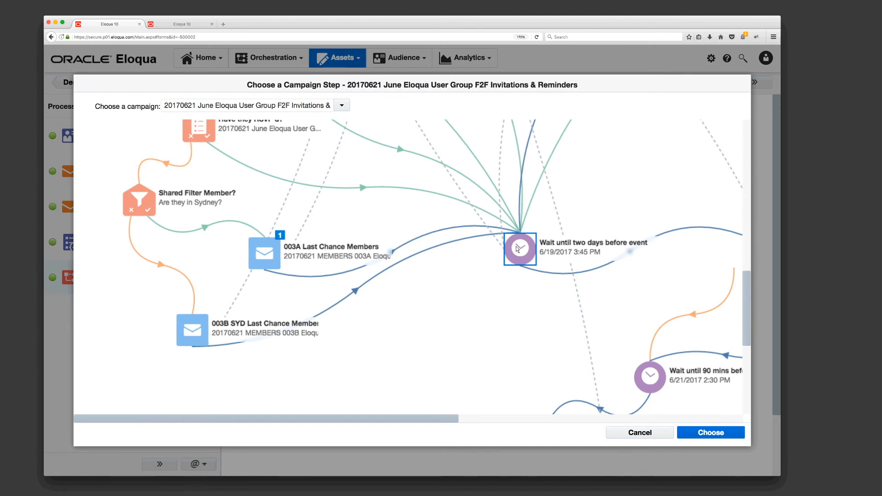
{"action": "left_click", "coordinate": [704, 436]}
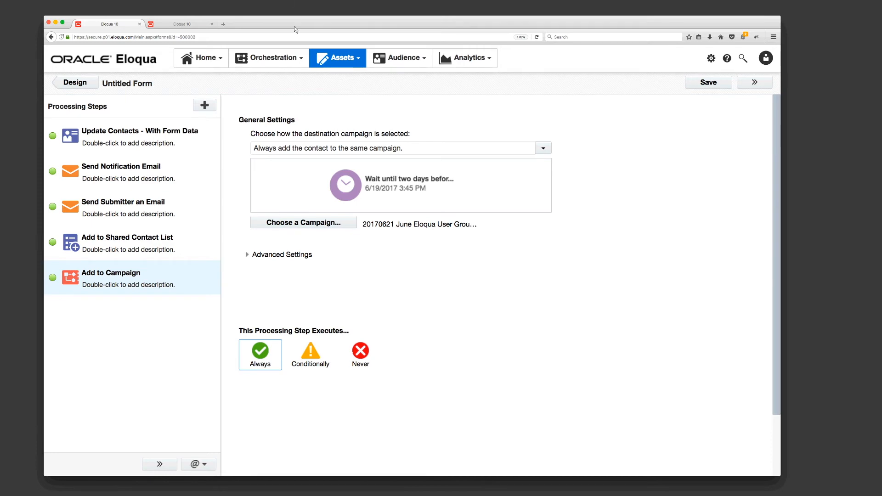
Switch to the untitled campaign and place a Compare Contact Fields decision on its canvas
{"action": "left_click", "coordinate": [183, 24]}
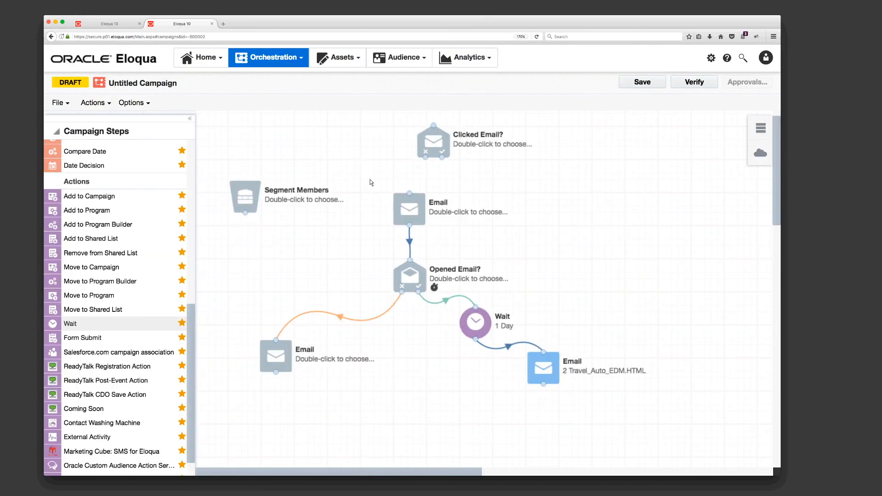
{"action": "key", "text": "ctrl+minus"}
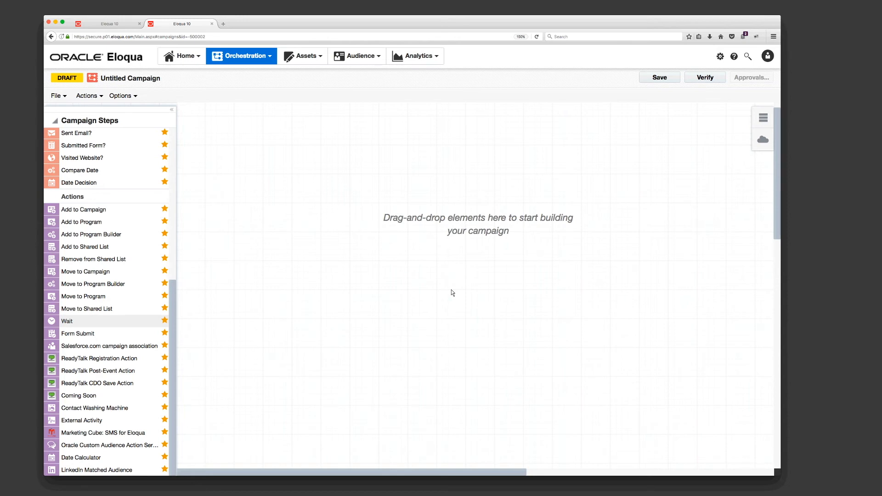
{"action": "scroll", "coordinate": [114, 217], "scroll_direction": "up", "scroll_amount": 10}
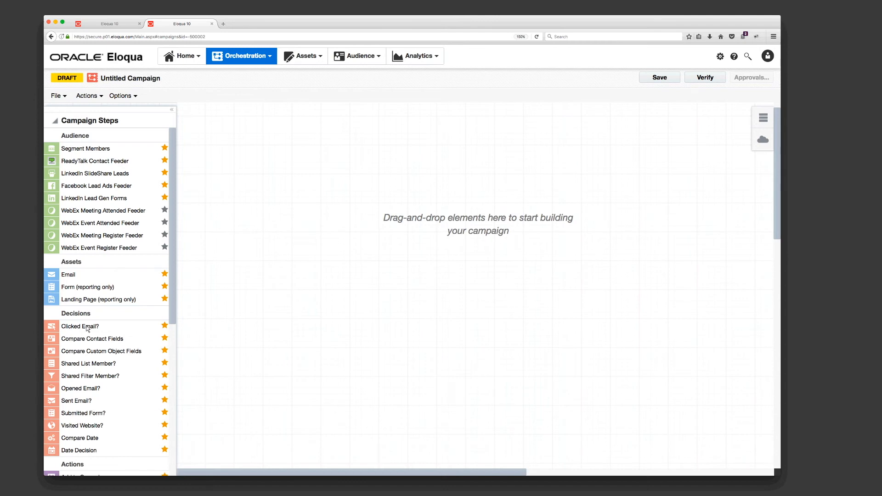
{"action": "left_click_drag", "start_coordinate": [104, 341], "coordinate": [285, 219]}
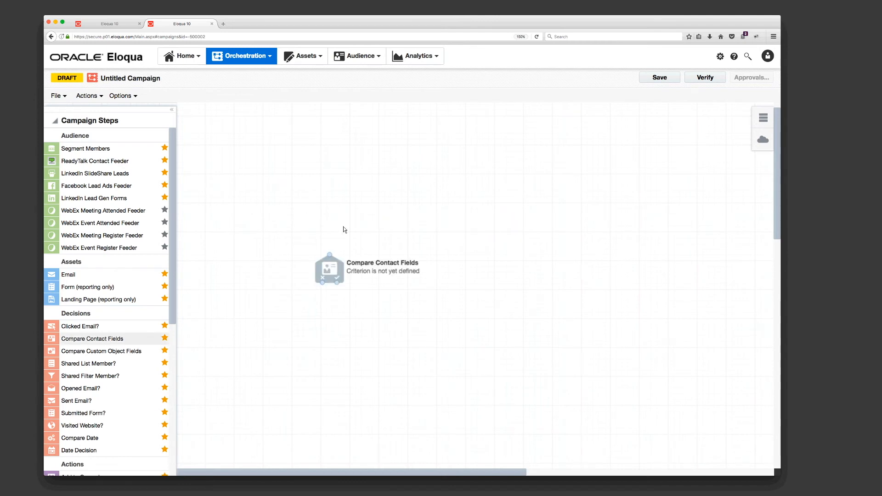
{"action": "left_click_drag", "start_coordinate": [329, 275], "coordinate": [364, 233]}
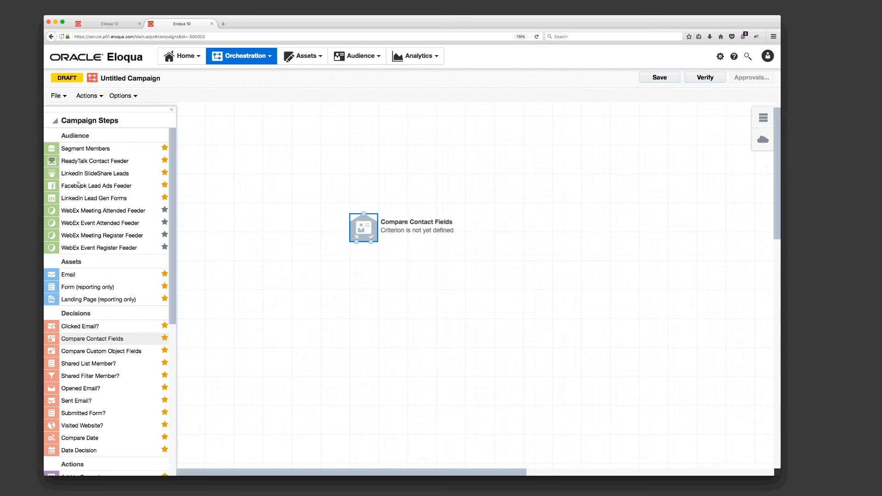
Add an Email step to the campaign canvas and assign it the email 2 Travel_Auto_EDM.HTML
{"action": "left_click_drag", "start_coordinate": [71, 278], "coordinate": [337, 183]}
{"action": "double_click", "coordinate": [338, 183]}
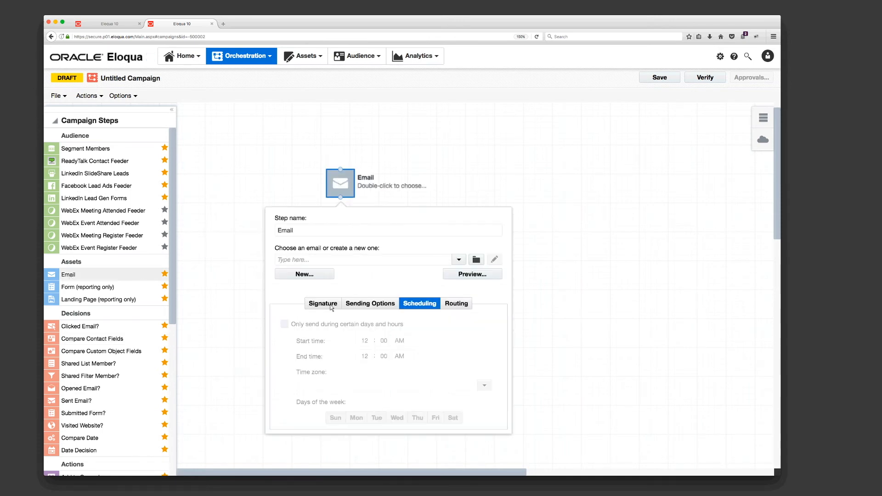
{"action": "left_click", "coordinate": [361, 260]}
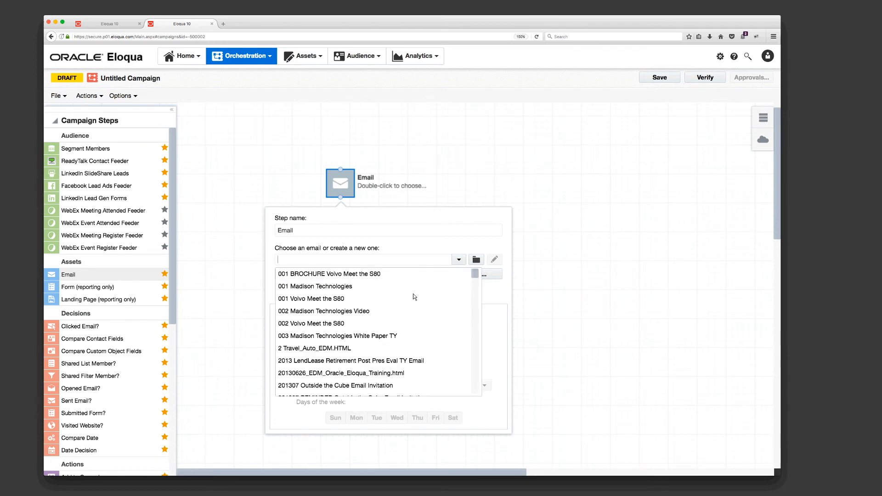
{"action": "left_click", "coordinate": [342, 351]}
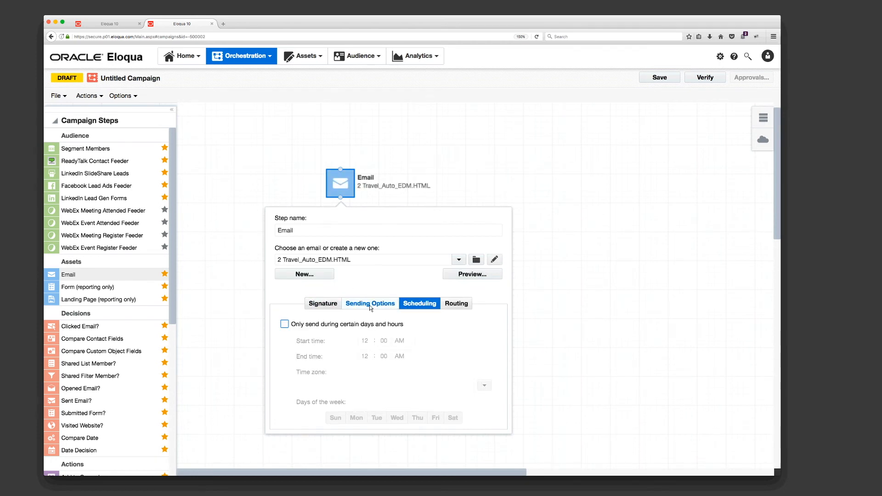
Break the email send into smaller batches with a sending period of 2 hours
{"action": "left_click", "coordinate": [370, 304]}
{"action": "left_click", "coordinate": [285, 324]}
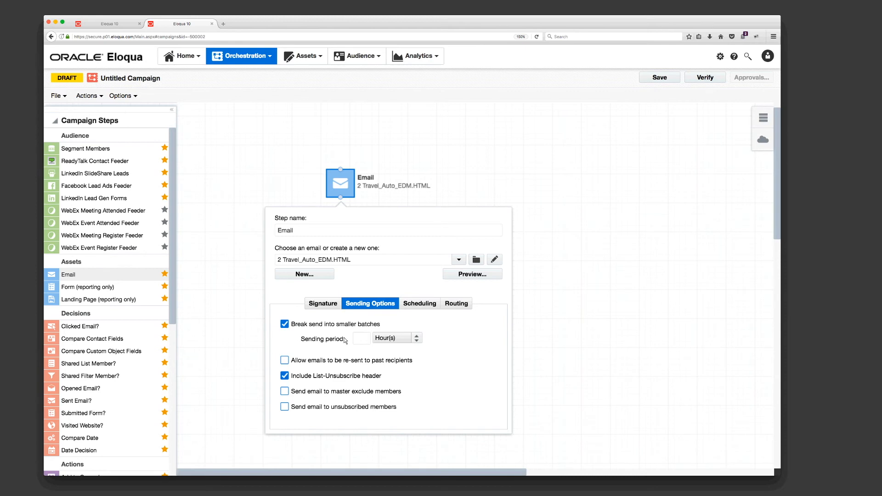
{"action": "left_click", "coordinate": [367, 340]}
{"action": "type", "text": "5"}
{"action": "key", "text": "BackSpace"}
{"action": "type", "text": "2"}
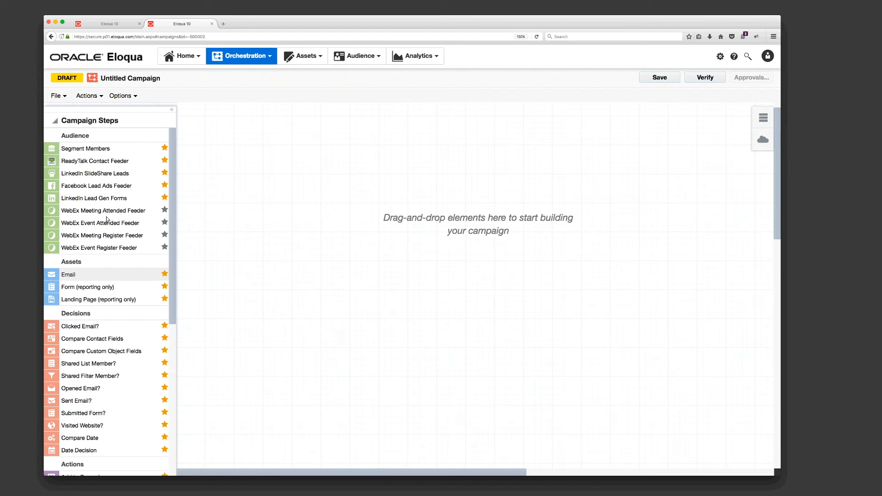
Add a Segment Members step to the campaign canvas and place a Clicked Email? decision below it
{"action": "left_click_drag", "start_coordinate": [77, 152], "coordinate": [396, 164]}
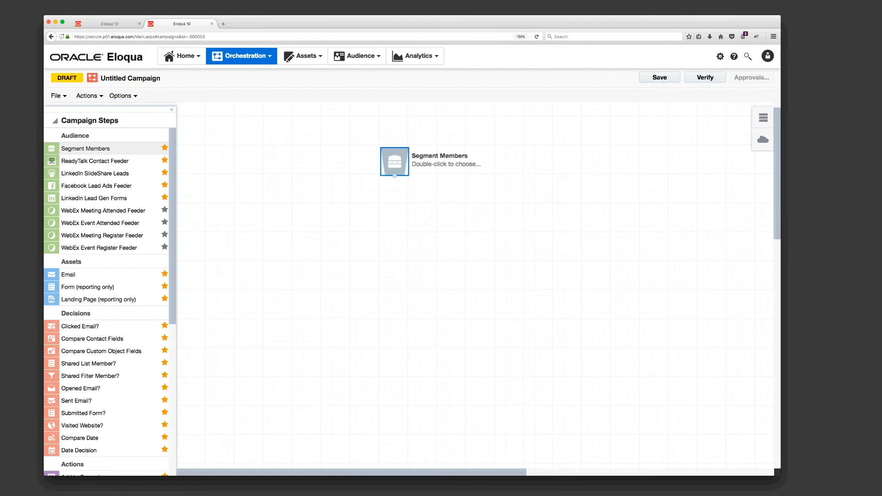
{"action": "left_click", "coordinate": [348, 312]}
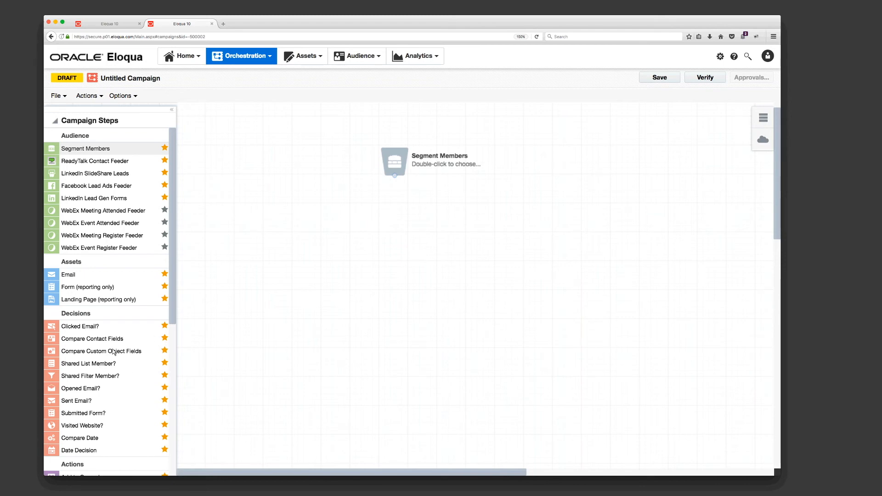
{"action": "double_click", "coordinate": [91, 327]}
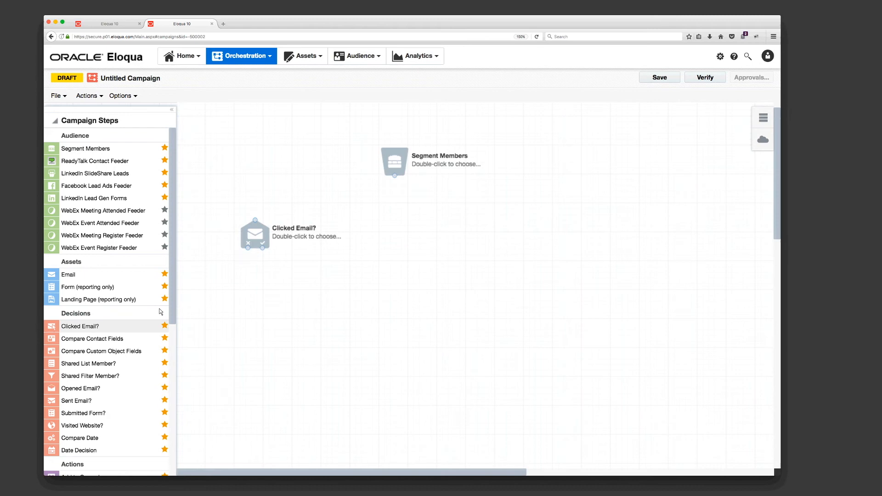
{"action": "left_click_drag", "start_coordinate": [252, 236], "coordinate": [371, 249]}
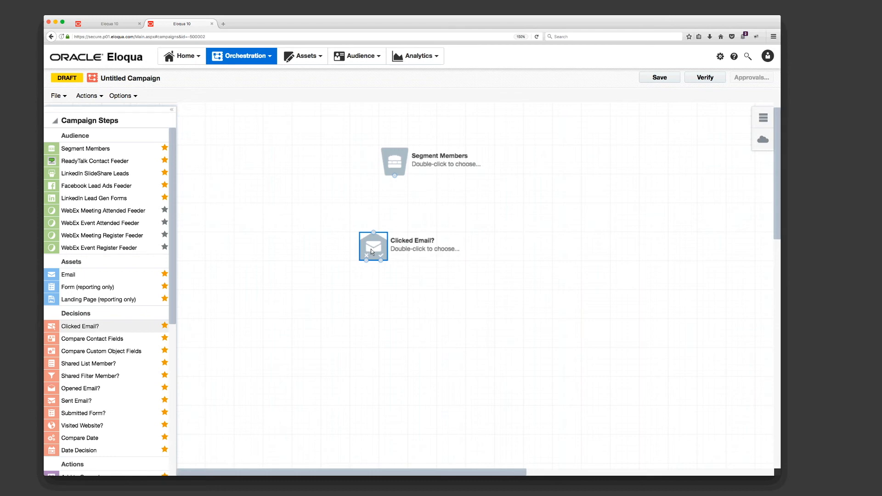
{"action": "left_click", "coordinate": [293, 204]}
Add a Shared Filter Member? decision to the campaign canvas beside the Clicked Email? decision
{"action": "left_click", "coordinate": [79, 6]}
{"action": "mouse_move", "coordinate": [88, 30]}
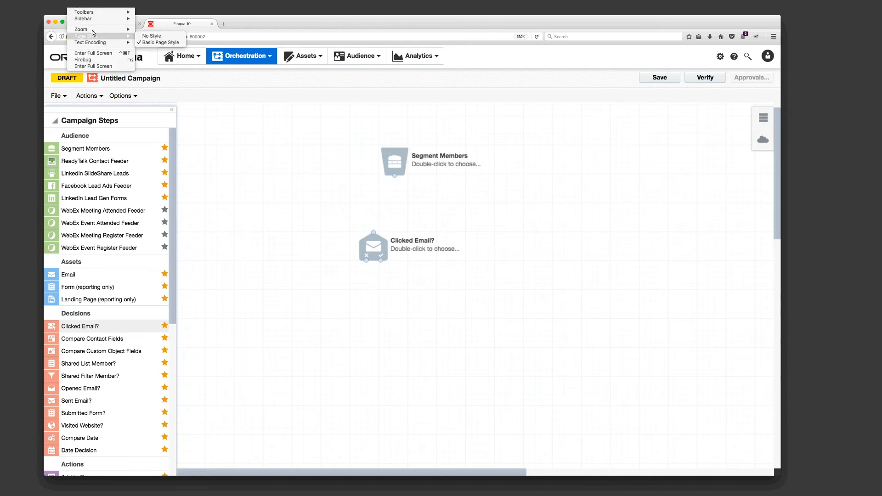
{"action": "left_click", "coordinate": [154, 30]}
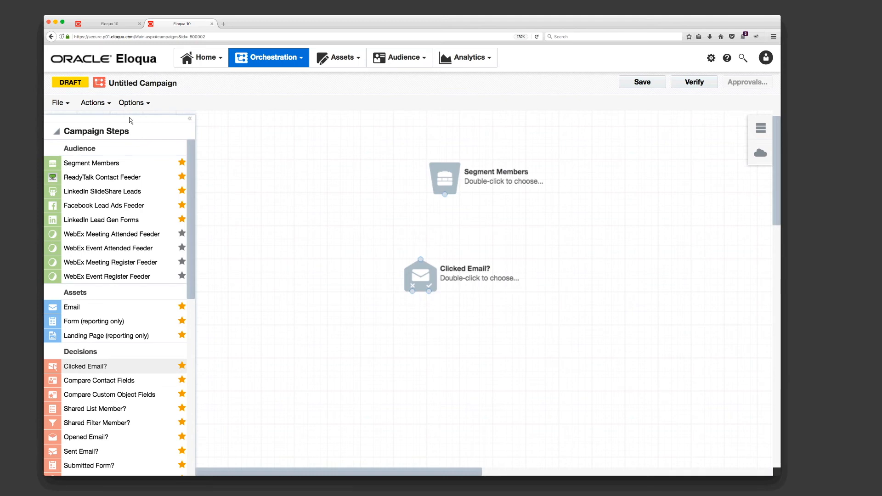
{"action": "scroll", "coordinate": [118, 365], "scroll_direction": "down", "scroll_amount": 3}
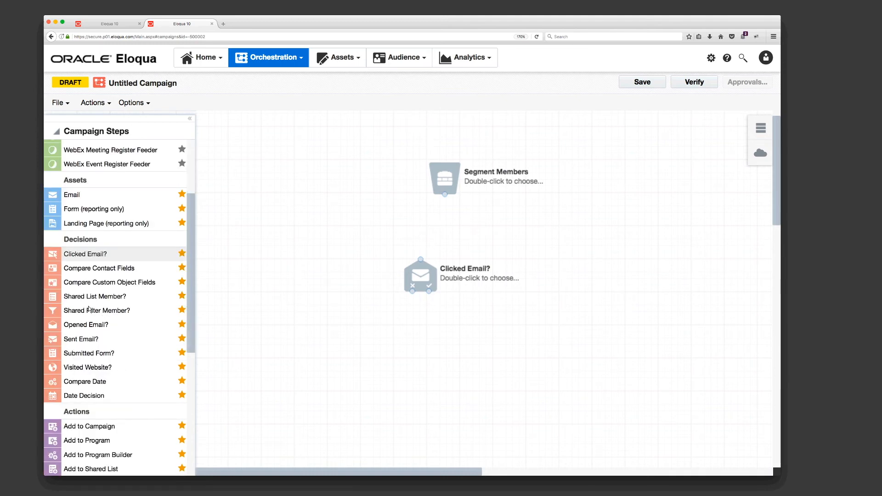
{"action": "left_click_drag", "start_coordinate": [88, 314], "coordinate": [574, 275]}
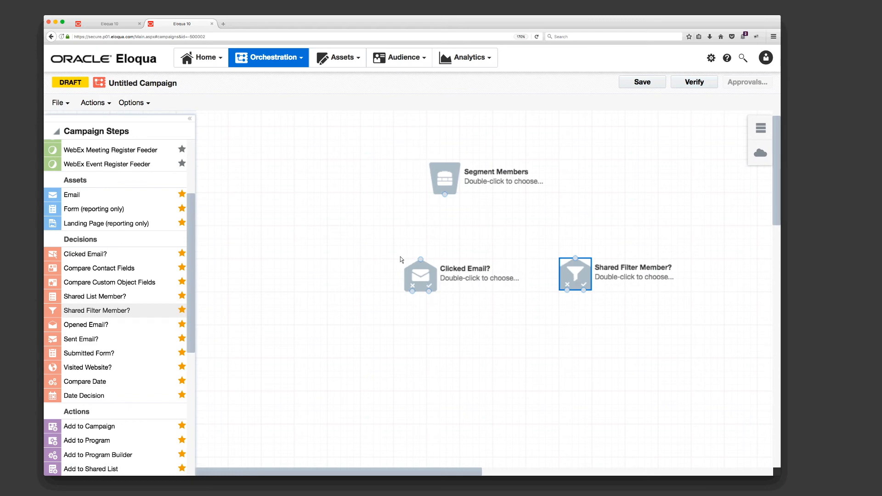
Leave the untitled form without saving its changes and open the Shared Filters library
{"action": "left_click", "coordinate": [120, 24]}
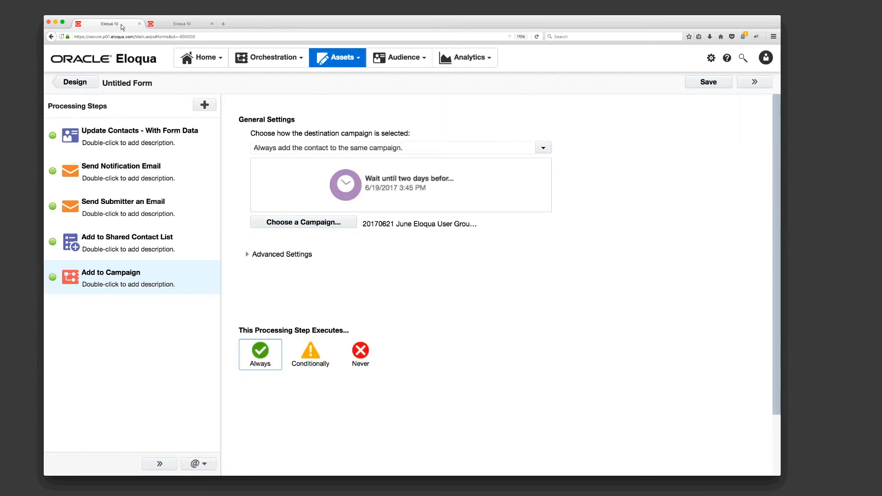
{"action": "left_click", "coordinate": [351, 64]}
{"action": "mouse_move", "coordinate": [351, 131]}
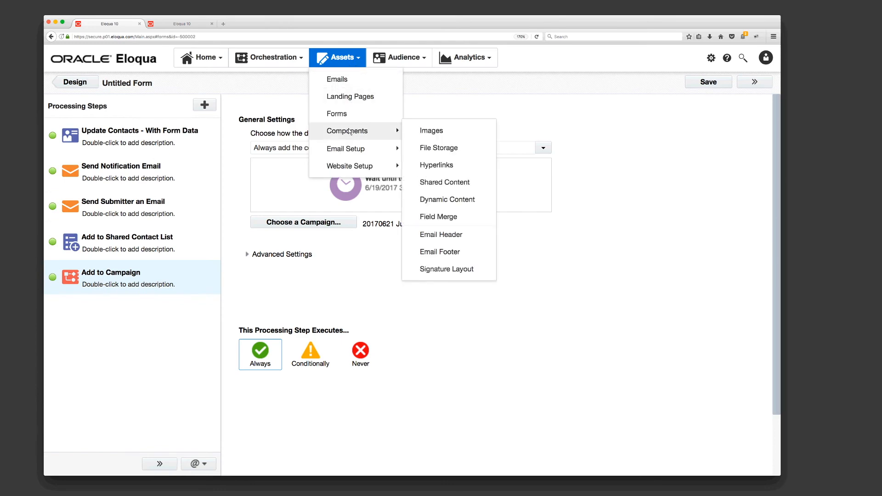
{"action": "left_click", "coordinate": [400, 57]}
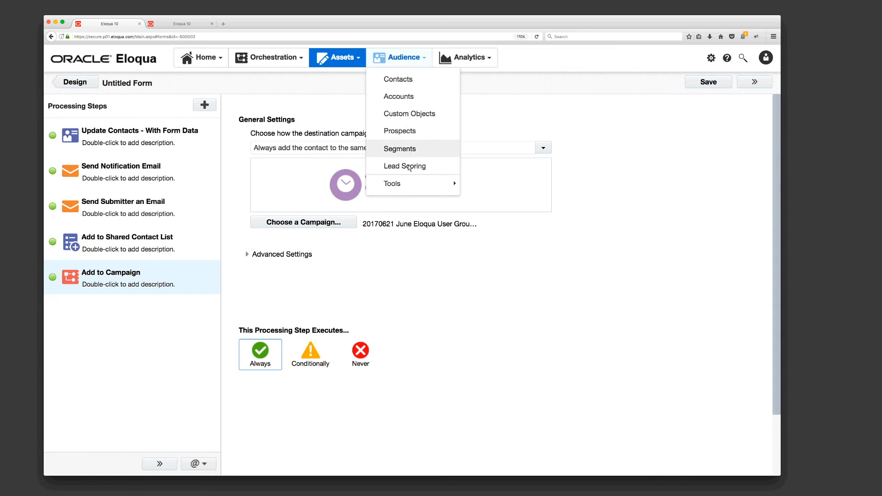
{"action": "mouse_move", "coordinate": [407, 184]}
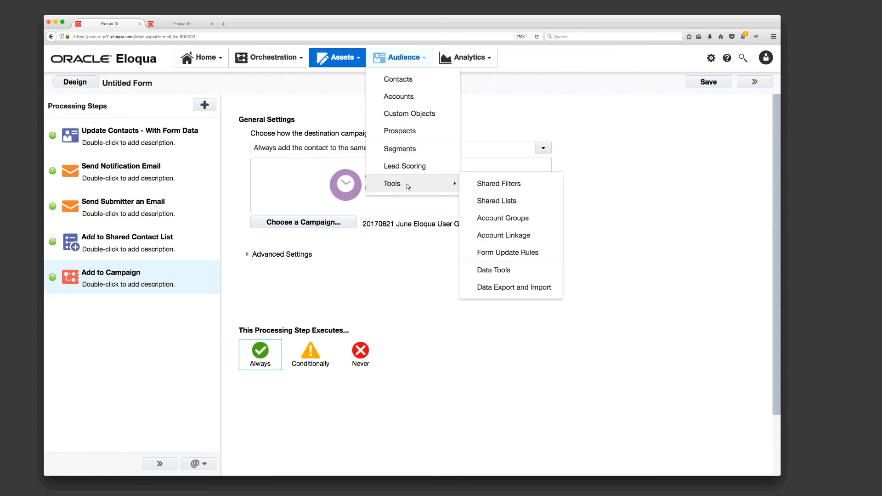
{"action": "left_click", "coordinate": [510, 185]}
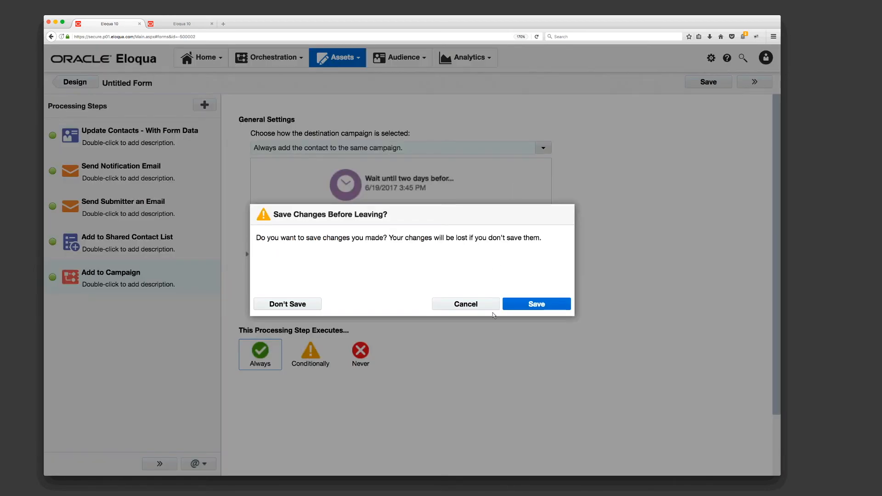
{"action": "left_click", "coordinate": [301, 305]}
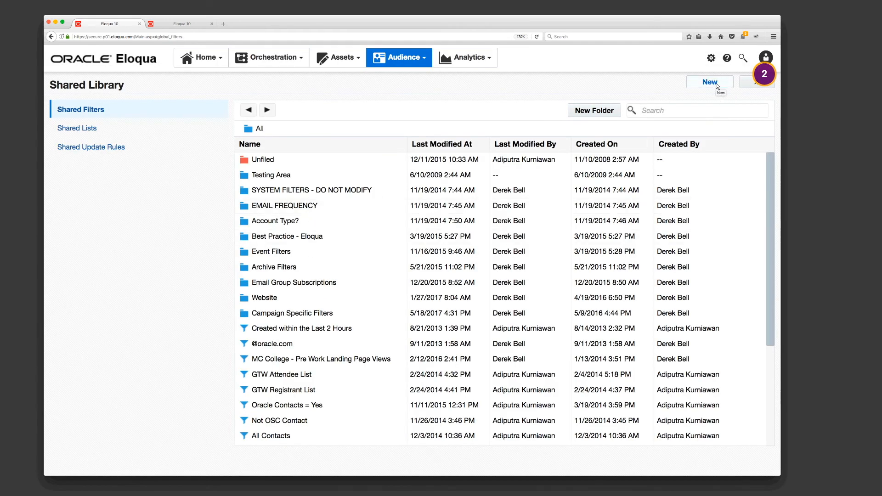
Create a new shared filter and add the Visited Websites criterion from the Web Visits category
{"action": "left_click", "coordinate": [717, 86]}
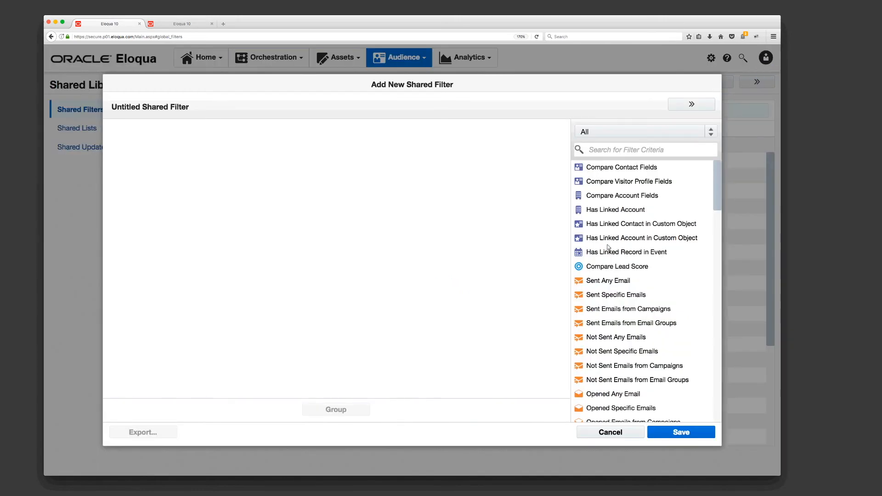
{"action": "scroll", "coordinate": [608, 247], "scroll_direction": "down", "scroll_amount": 3}
{"action": "scroll", "coordinate": [608, 247], "scroll_direction": "up", "scroll_amount": 3}
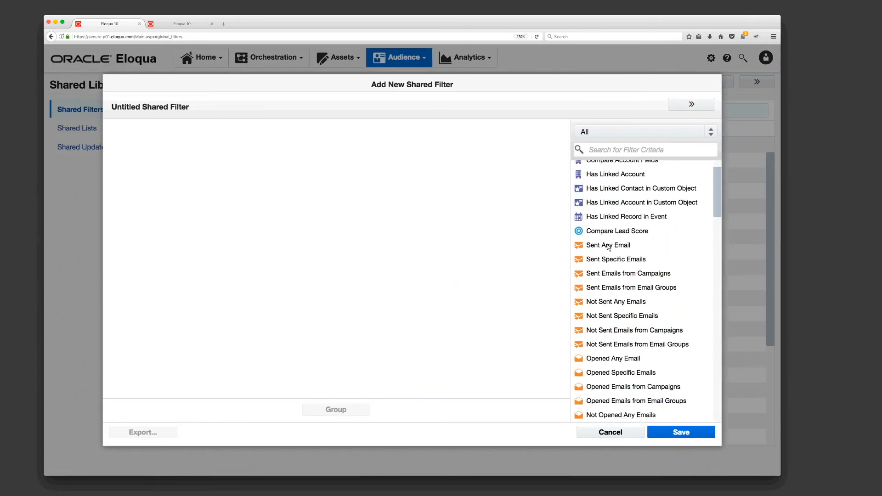
{"action": "scroll", "coordinate": [607, 247], "scroll_direction": "down", "scroll_amount": 10}
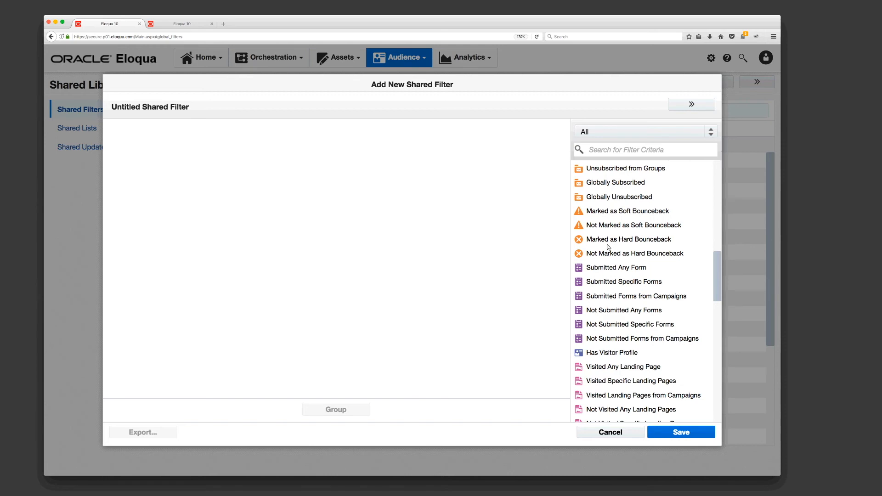
{"action": "scroll", "coordinate": [608, 247], "scroll_direction": "up", "scroll_amount": 10}
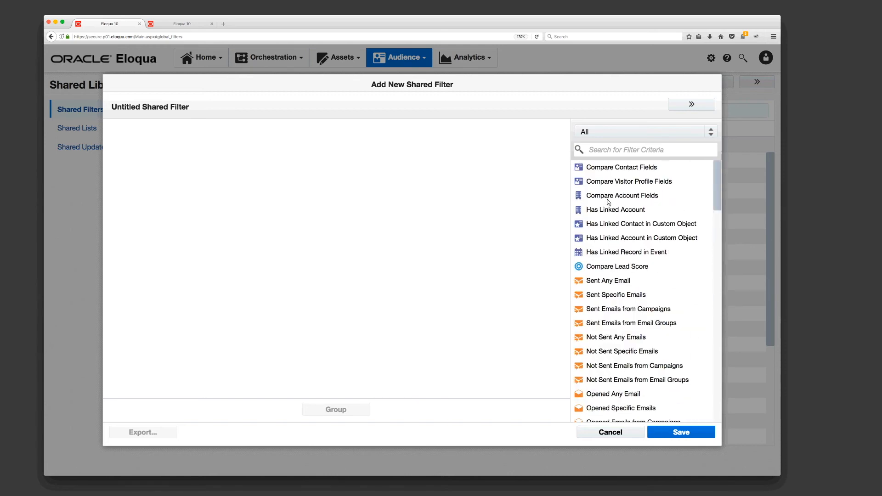
{"action": "left_click", "coordinate": [711, 132]}
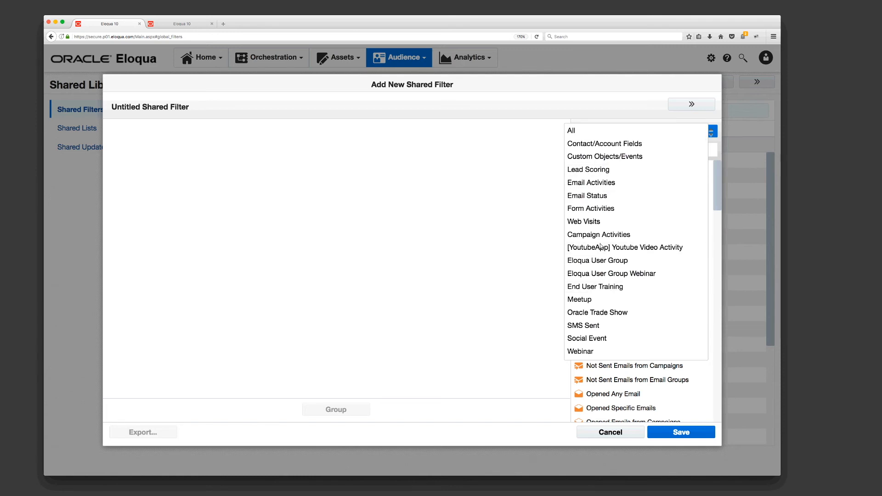
{"action": "left_click", "coordinate": [594, 223]}
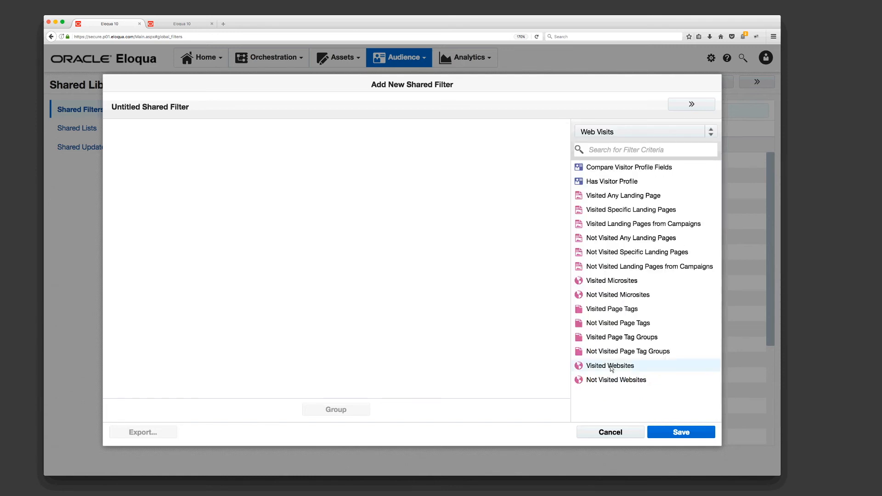
{"action": "left_click_drag", "start_coordinate": [610, 366], "coordinate": [270, 150]}
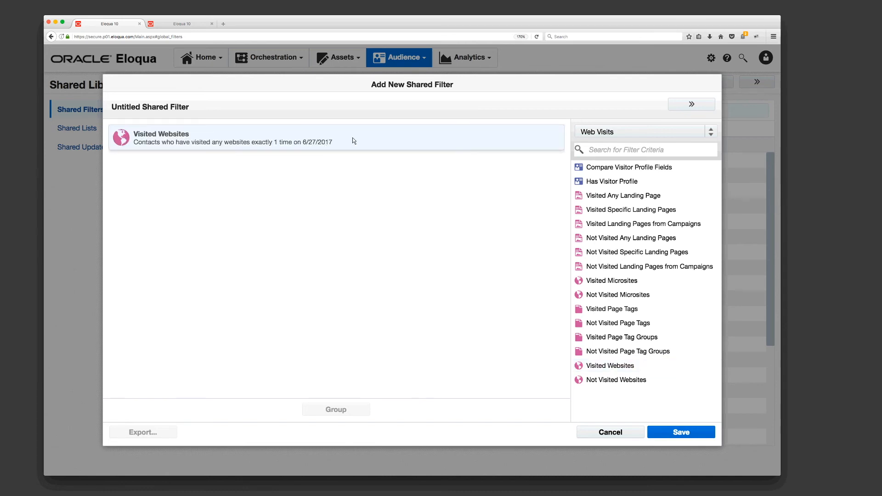
Add the marketingcube.com.au 2016/07 page "the-basics-eloqua-and-social-relationship-management" as the website in the Visited Websites criterion
{"action": "left_click", "coordinate": [266, 141]}
{"action": "left_click", "coordinate": [234, 190]}
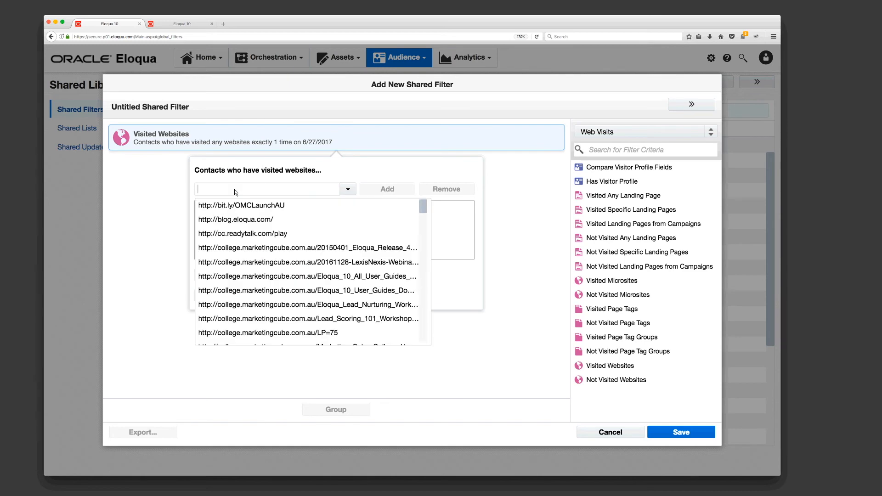
{"action": "scroll", "coordinate": [297, 317], "scroll_direction": "down", "scroll_amount": 10}
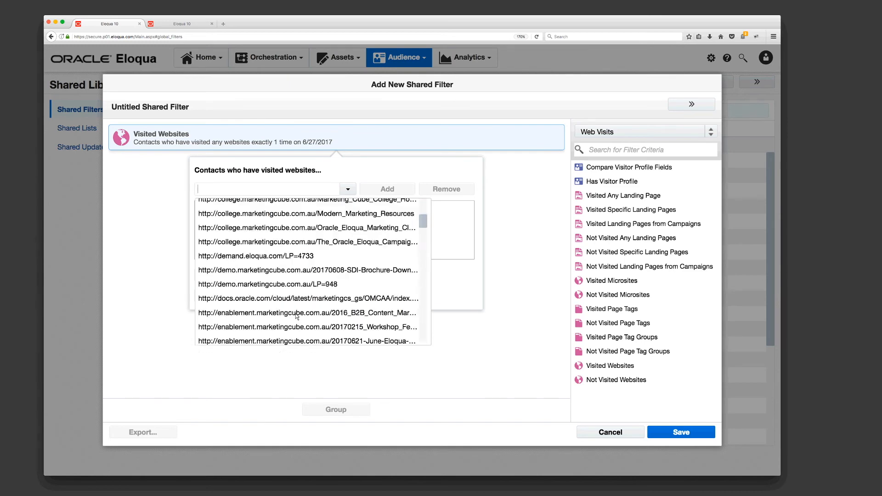
{"action": "scroll", "coordinate": [296, 317], "scroll_direction": "up", "scroll_amount": 10}
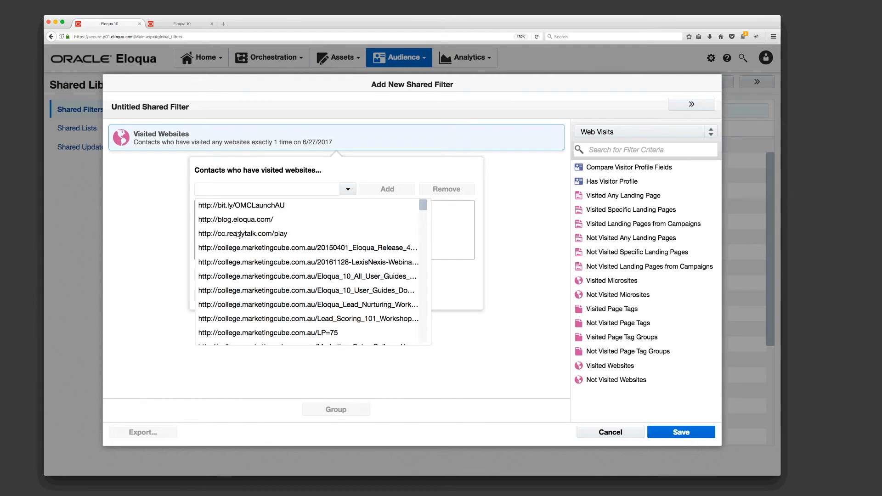
{"action": "scroll", "coordinate": [257, 280], "scroll_direction": "down", "scroll_amount": 2}
{"action": "scroll", "coordinate": [257, 279], "scroll_direction": "down", "scroll_amount": 15}
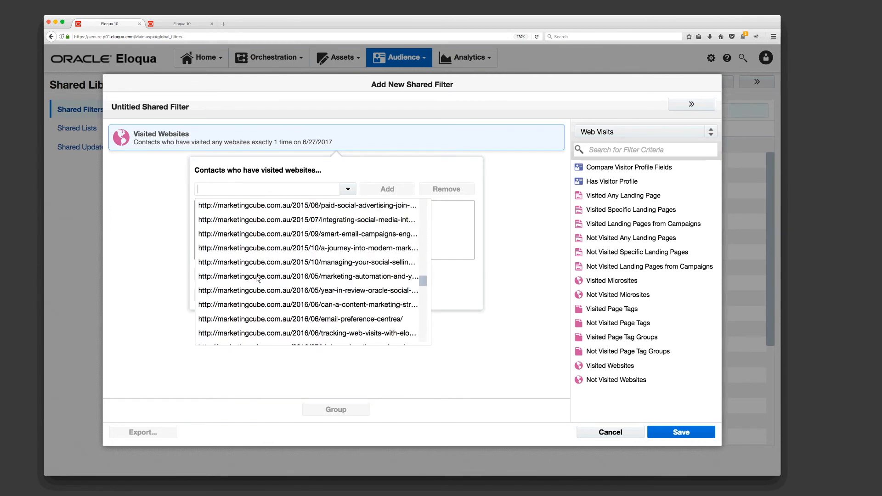
{"action": "scroll", "coordinate": [258, 279], "scroll_direction": "up", "scroll_amount": 3}
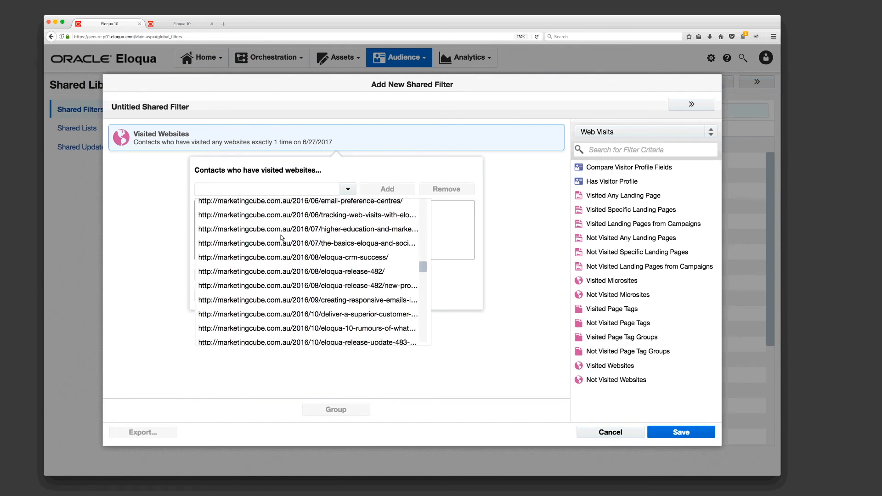
{"action": "left_click", "coordinate": [348, 250]}
{"action": "left_click", "coordinate": [387, 189]}
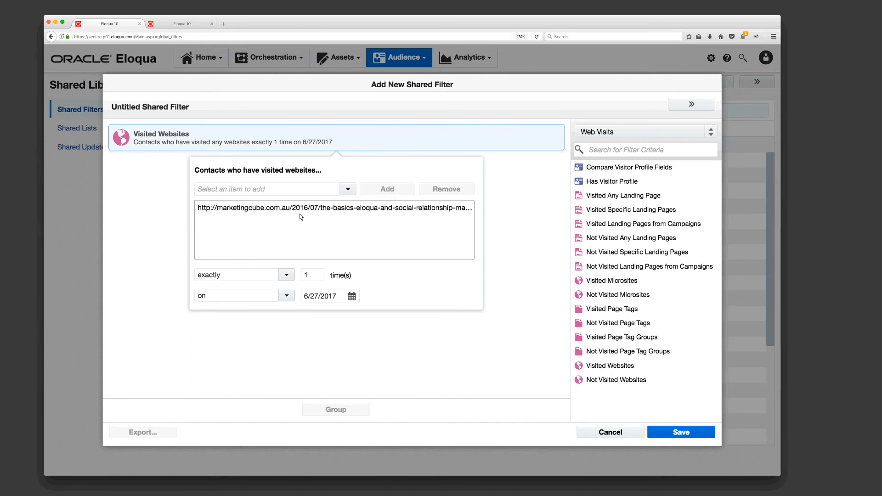
Set the Visited Websites criterion to at least 1 time within the last 20 days
{"action": "left_click", "coordinate": [286, 275]}
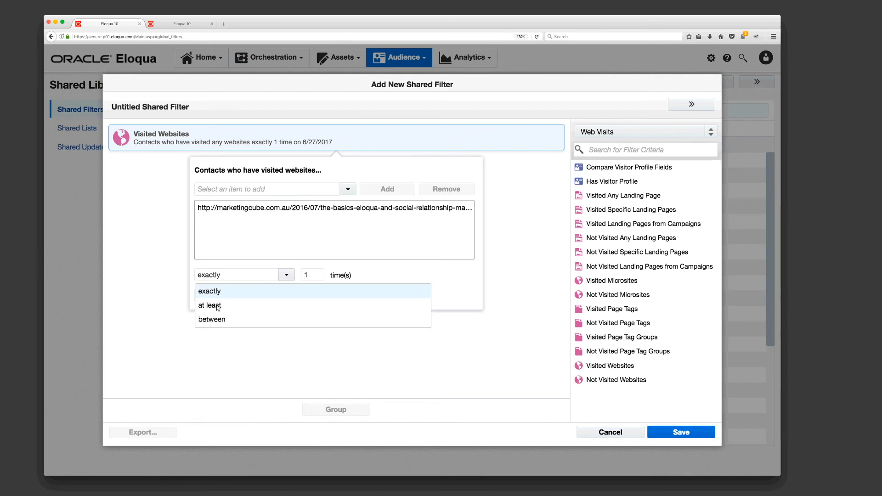
{"action": "left_click", "coordinate": [219, 305]}
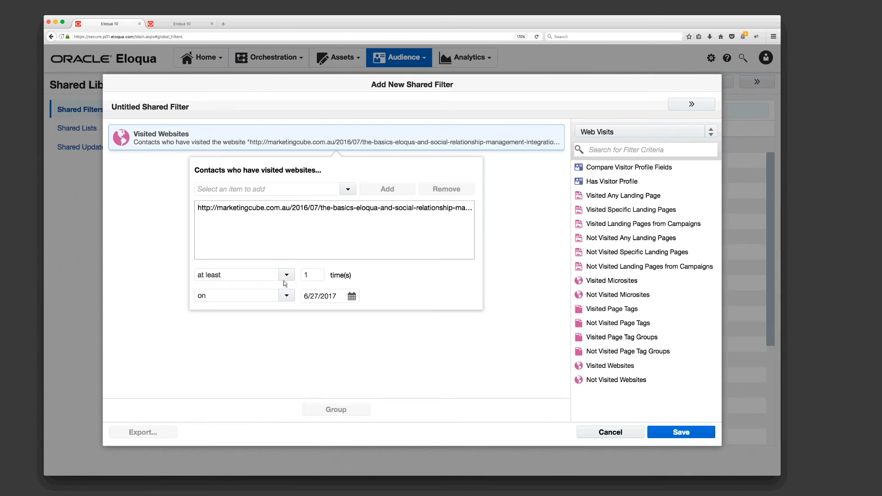
{"action": "left_click", "coordinate": [286, 296]}
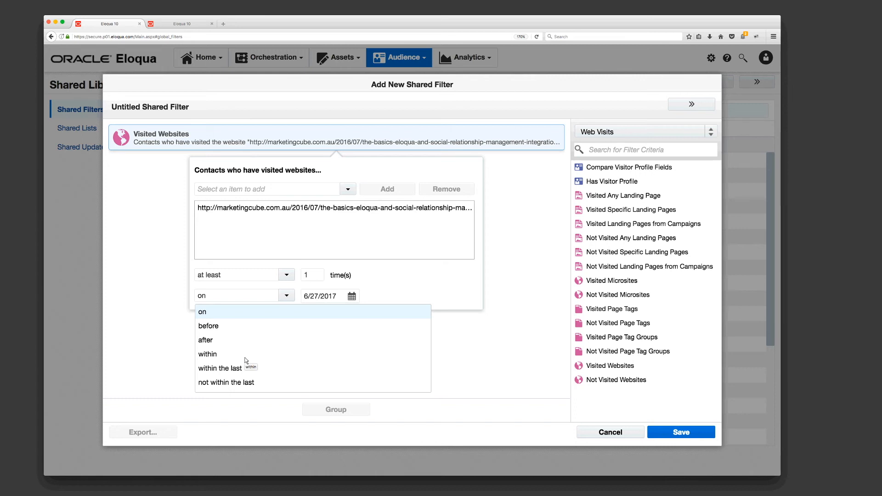
{"action": "left_click", "coordinate": [216, 354]}
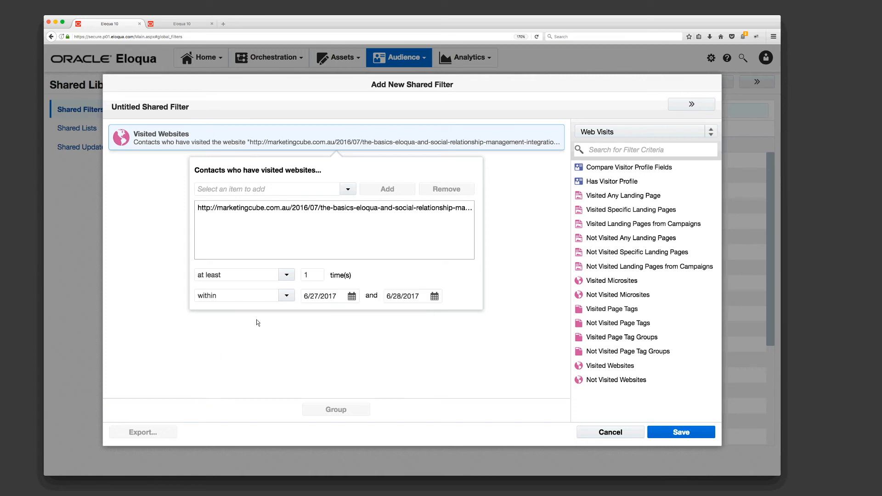
{"action": "left_click", "coordinate": [286, 295]}
{"action": "left_click", "coordinate": [221, 370]}
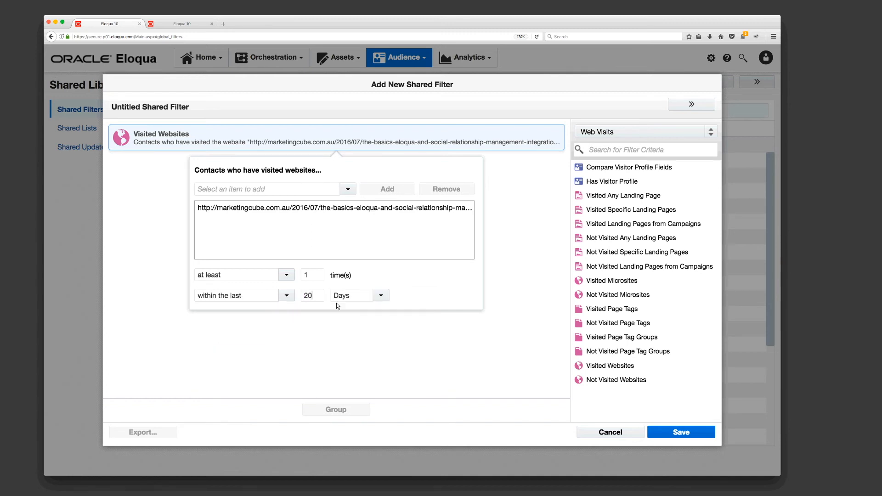
{"action": "left_click", "coordinate": [362, 357]}
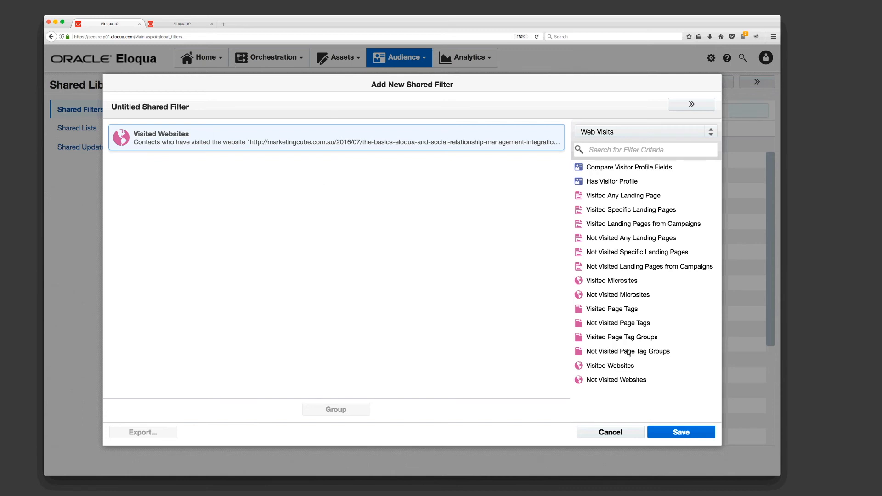
Return to the untitled campaign and browse the Event Filters and EMAIL FREQUENCY folders for the Shared Filter Member? decision without choosing a filter
{"action": "left_click", "coordinate": [188, 25]}
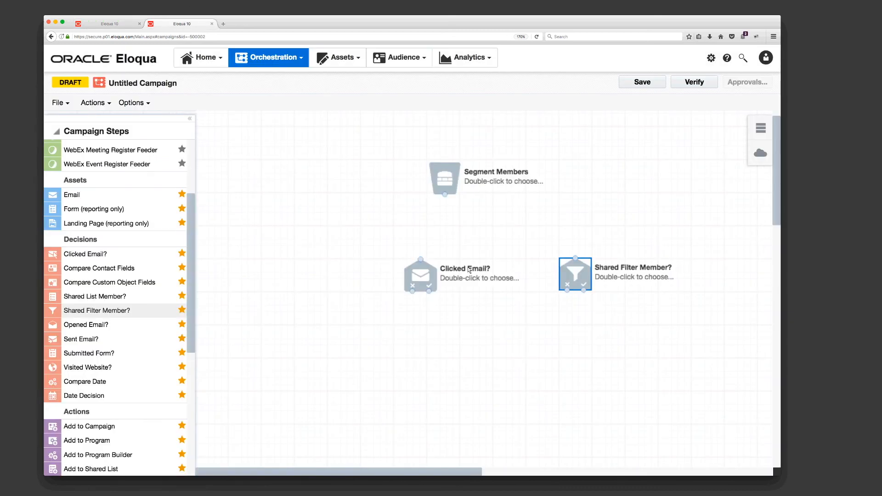
{"action": "double_click", "coordinate": [577, 275]}
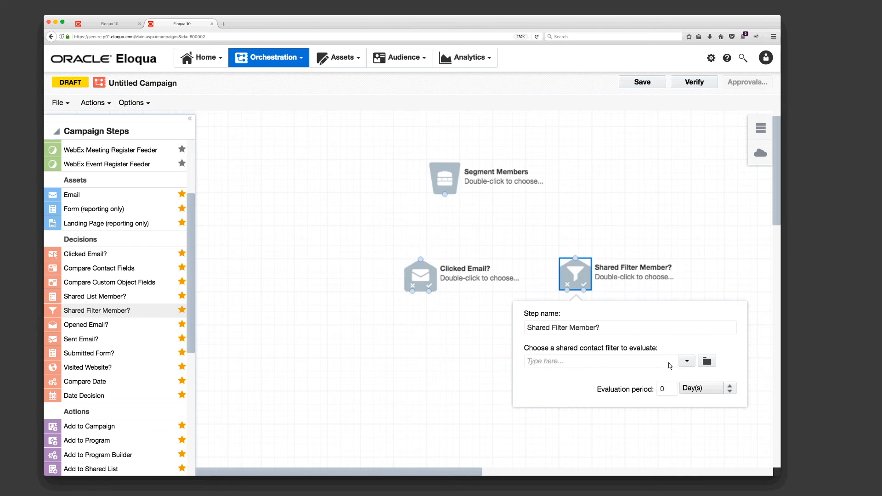
{"action": "left_click", "coordinate": [706, 362]}
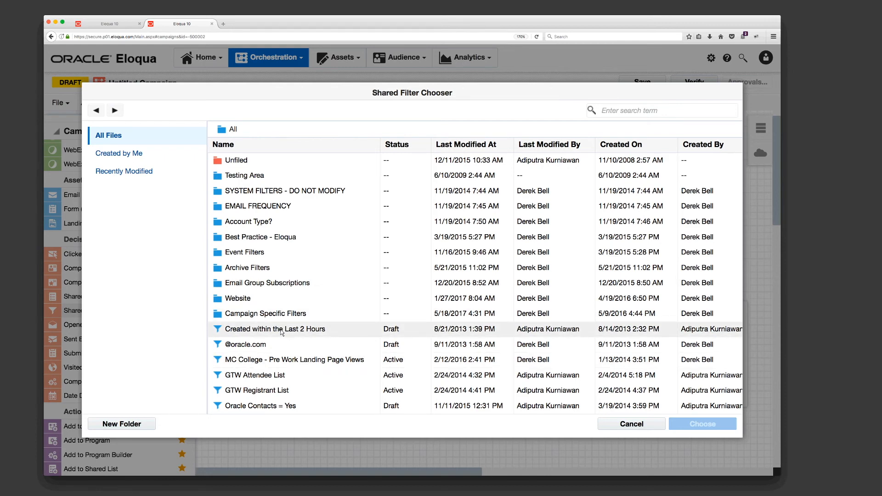
{"action": "double_click", "coordinate": [255, 253]}
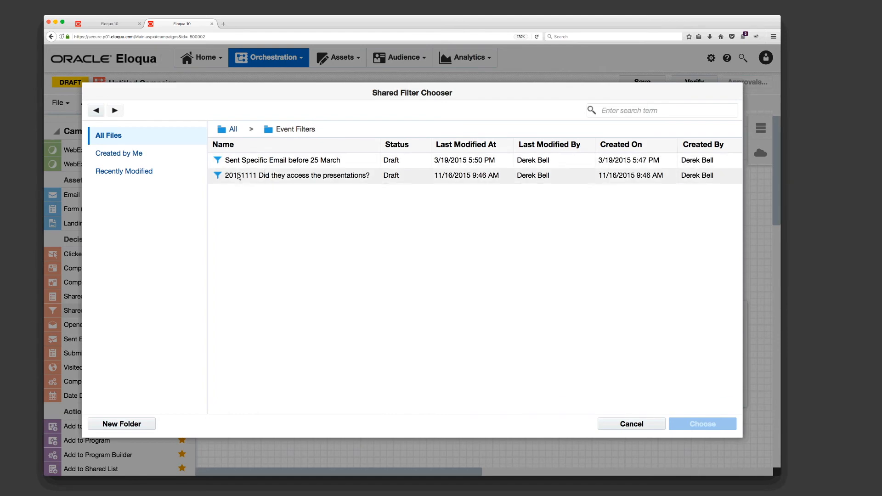
{"action": "left_click", "coordinate": [233, 130]}
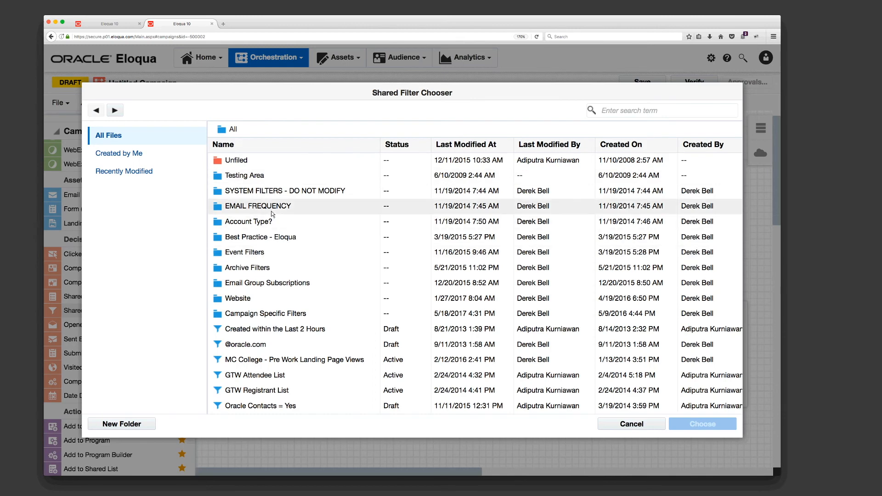
{"action": "double_click", "coordinate": [273, 211]}
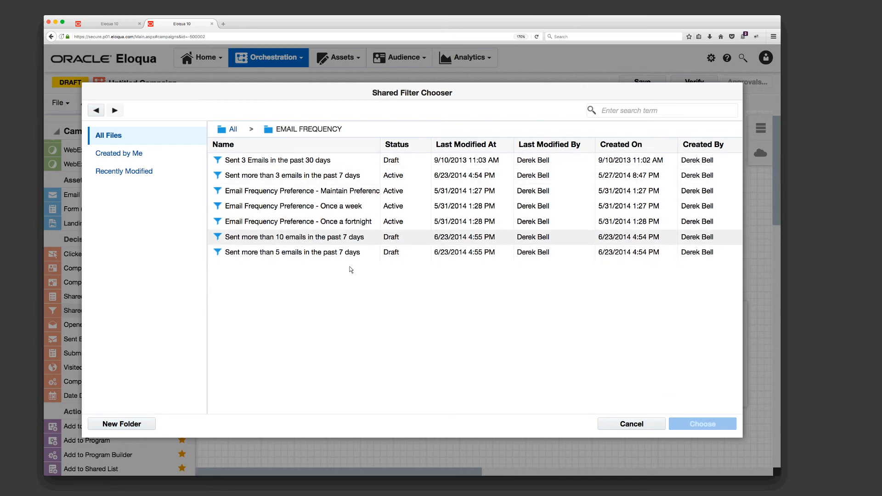
{"action": "left_click", "coordinate": [631, 425]}
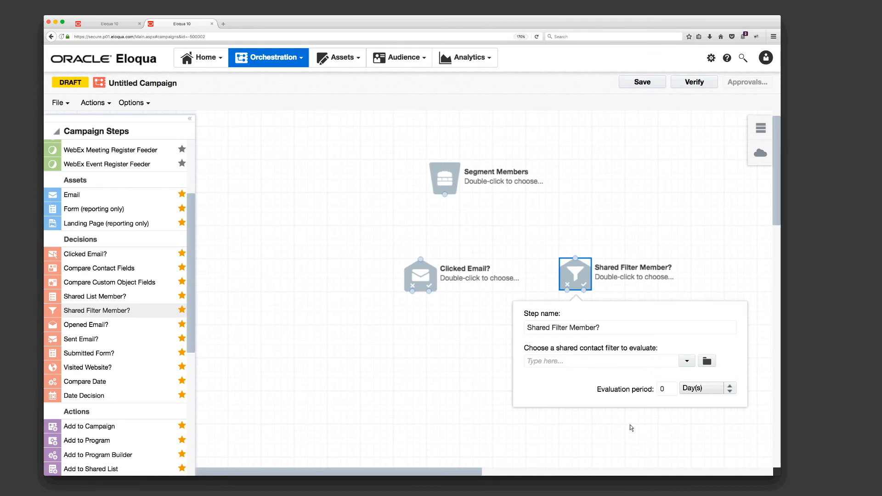
{"action": "left_click", "coordinate": [425, 344]}
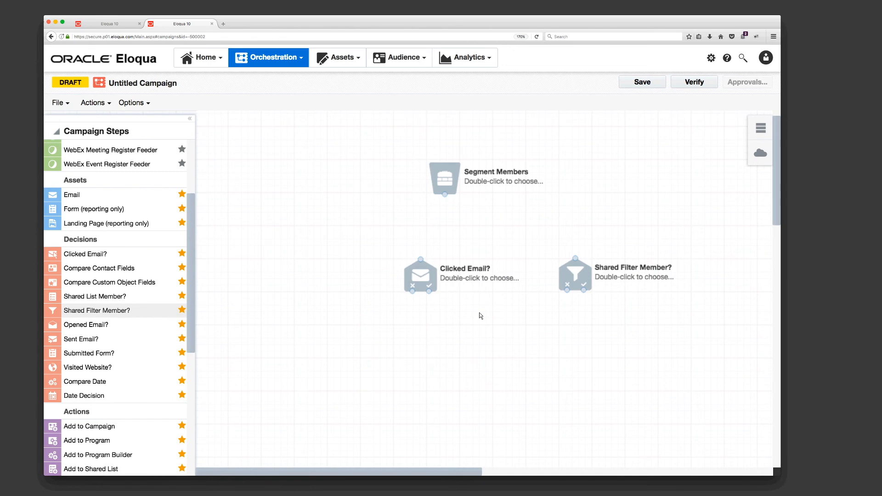
Delete the Shared Filter Member? decision from the campaign canvas
{"action": "left_click_drag", "start_coordinate": [577, 284], "coordinate": [616, 328]}
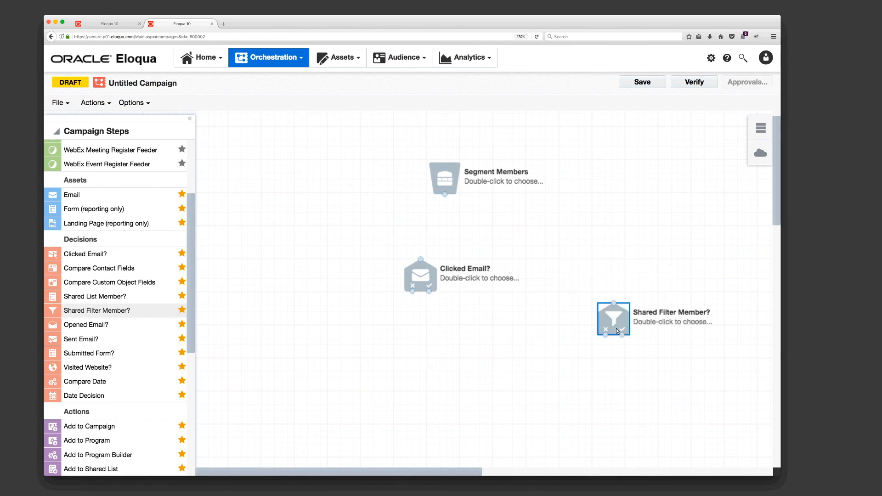
{"action": "key", "text": "Delete"}
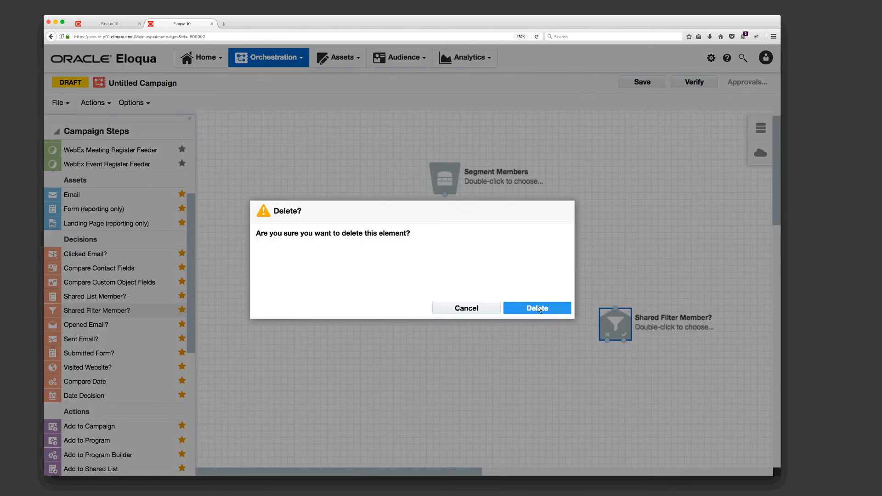
{"action": "left_click", "coordinate": [540, 309]}
Place an Email step between Segment Members and the Clicked Email? decision, spacing the steps further apart on the canvas
{"action": "left_click_drag", "start_coordinate": [421, 279], "coordinate": [450, 279]}
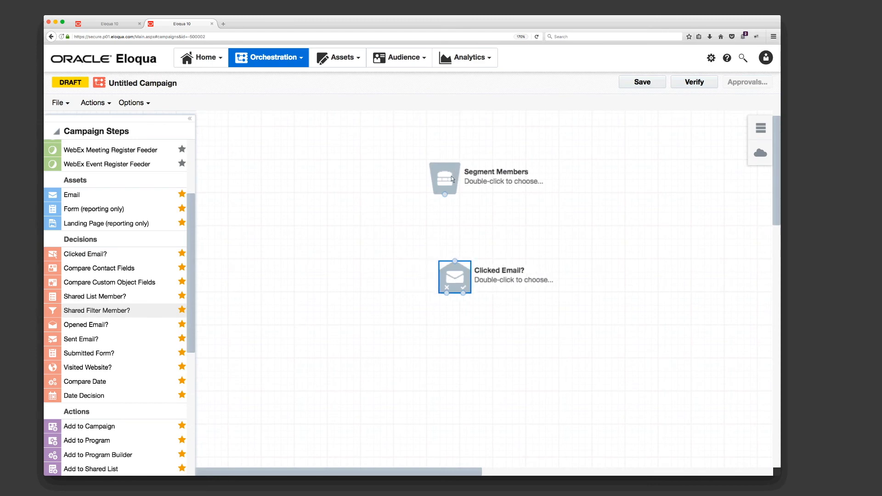
{"action": "left_click_drag", "start_coordinate": [449, 180], "coordinate": [414, 161]}
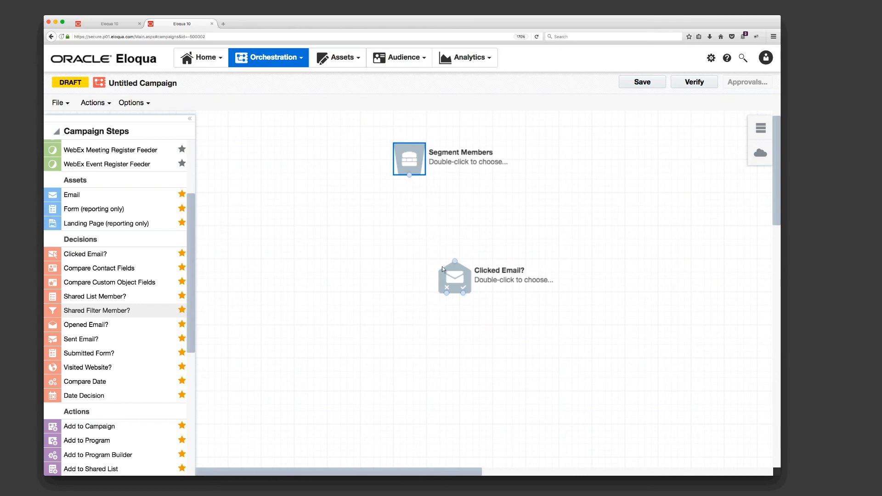
{"action": "left_click_drag", "start_coordinate": [453, 279], "coordinate": [443, 288]}
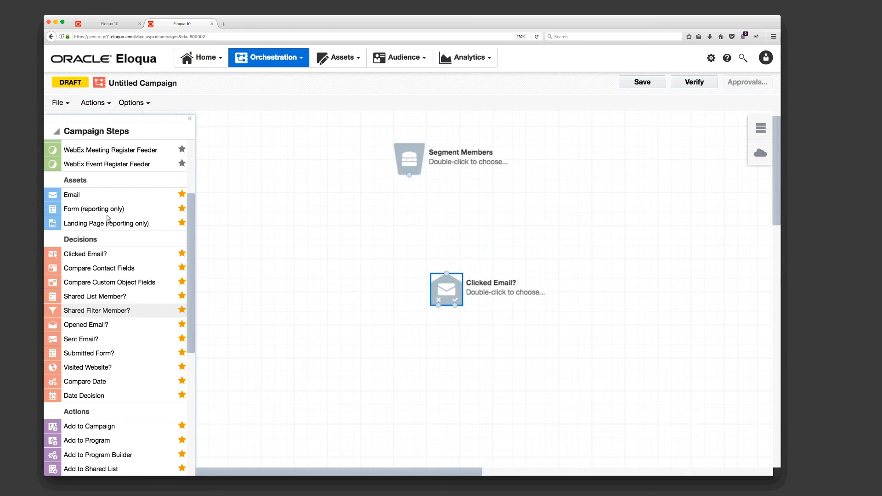
{"action": "left_click_drag", "start_coordinate": [79, 196], "coordinate": [415, 225]}
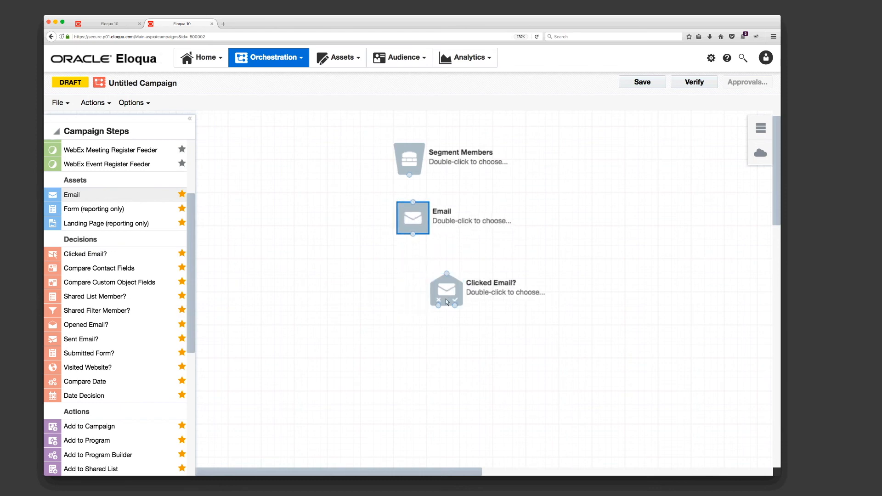
{"action": "left_click_drag", "start_coordinate": [446, 298], "coordinate": [449, 345]}
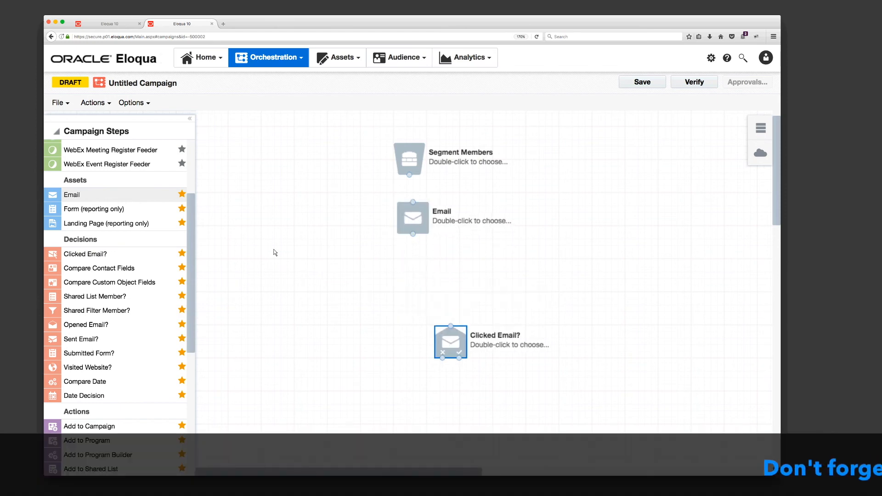
{"action": "left_click_drag", "start_coordinate": [191, 230], "coordinate": [193, 217]}
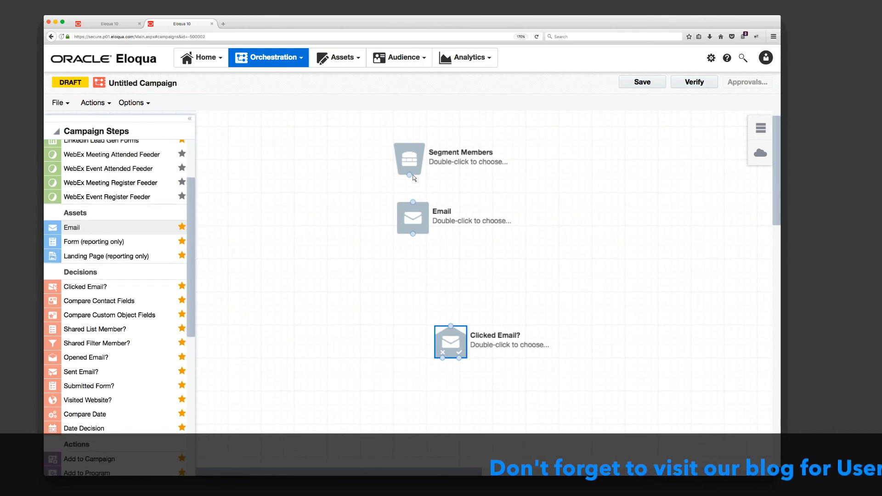
Connect Segment Members to the Email step, add a connected Wait step below it, and move the Clicked Email? decision lower
{"action": "left_click_drag", "start_coordinate": [410, 176], "coordinate": [412, 230]}
{"action": "left_click_drag", "start_coordinate": [191, 259], "coordinate": [191, 410]}
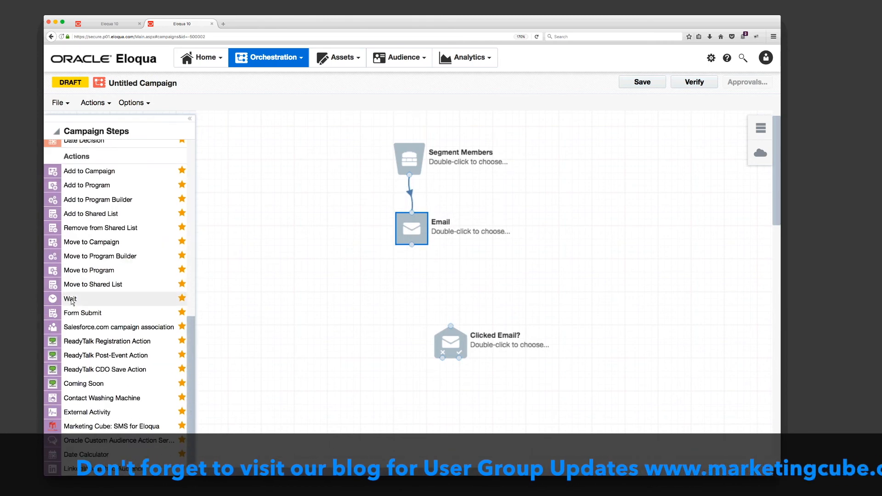
{"action": "left_click_drag", "start_coordinate": [71, 299], "coordinate": [461, 230]}
{"action": "left_click_drag", "start_coordinate": [404, 150], "coordinate": [415, 296]}
{"action": "left_click_drag", "start_coordinate": [412, 245], "coordinate": [415, 282]}
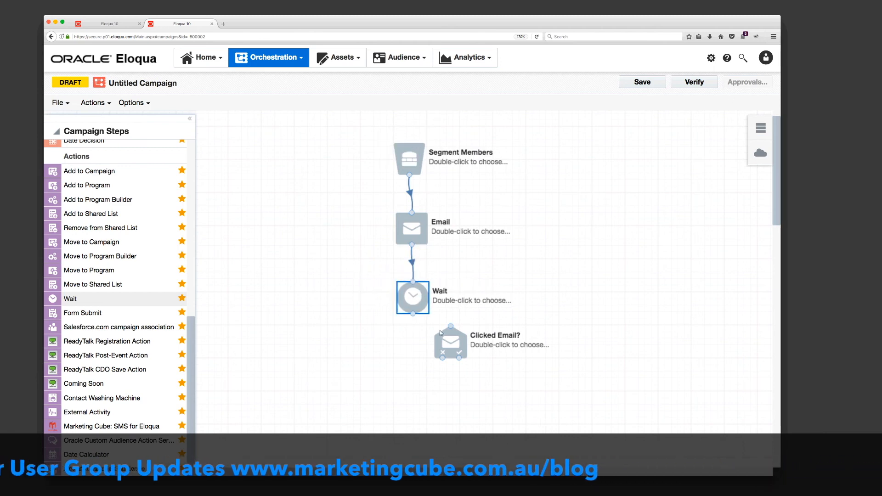
{"action": "left_click_drag", "start_coordinate": [449, 339], "coordinate": [448, 371]}
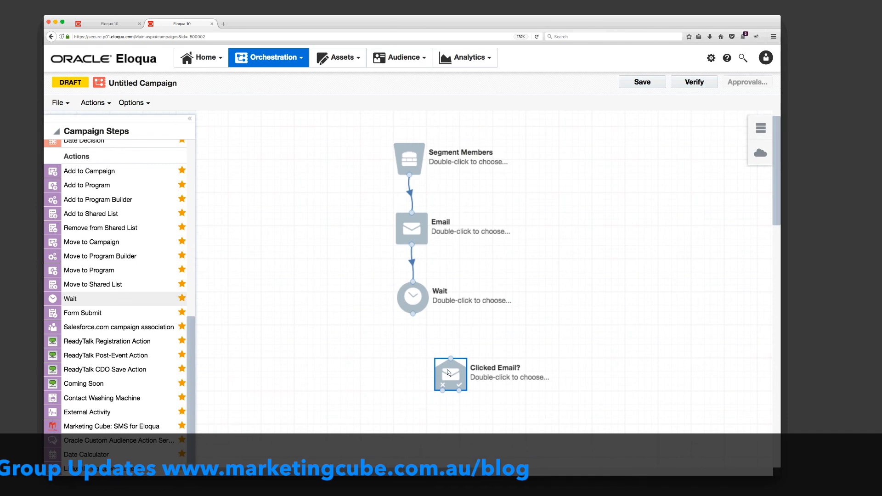
Set the Wait step to hold contacts for 2 weeks
{"action": "double_click", "coordinate": [416, 297]}
{"action": "left_click", "coordinate": [393, 161]}
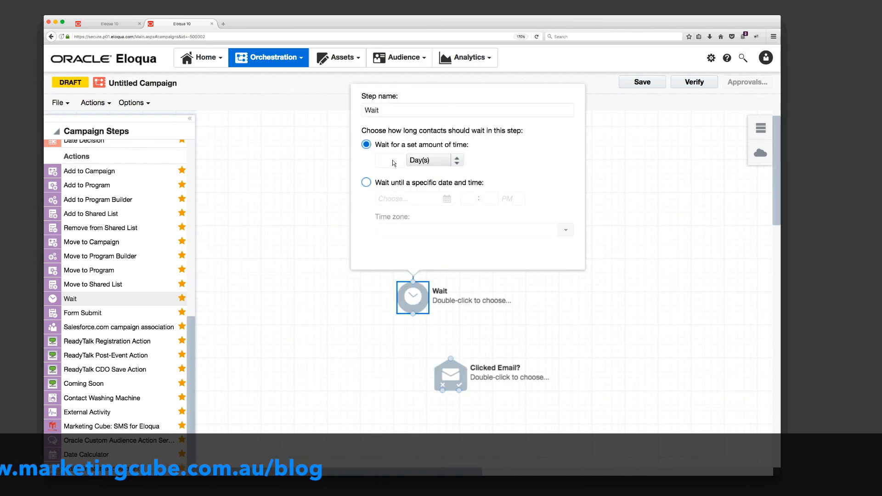
{"action": "type", "text": "2"}
{"action": "key", "text": "BackSpace"}
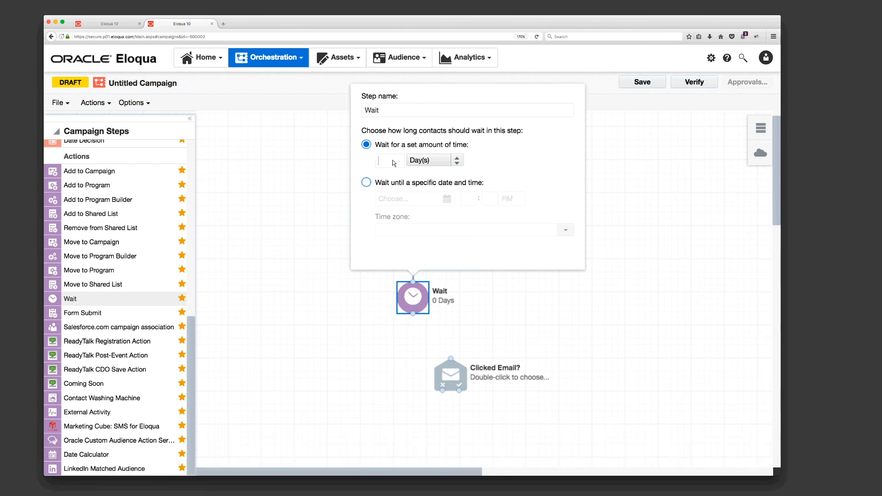
{"action": "type", "text": "2"}
{"action": "left_click", "coordinate": [460, 162]}
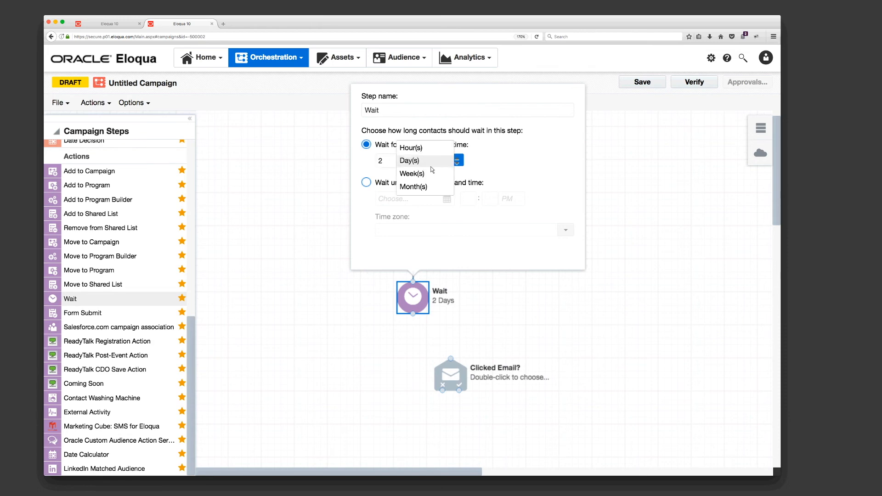
{"action": "left_click", "coordinate": [412, 174]}
{"action": "left_click", "coordinate": [317, 274]}
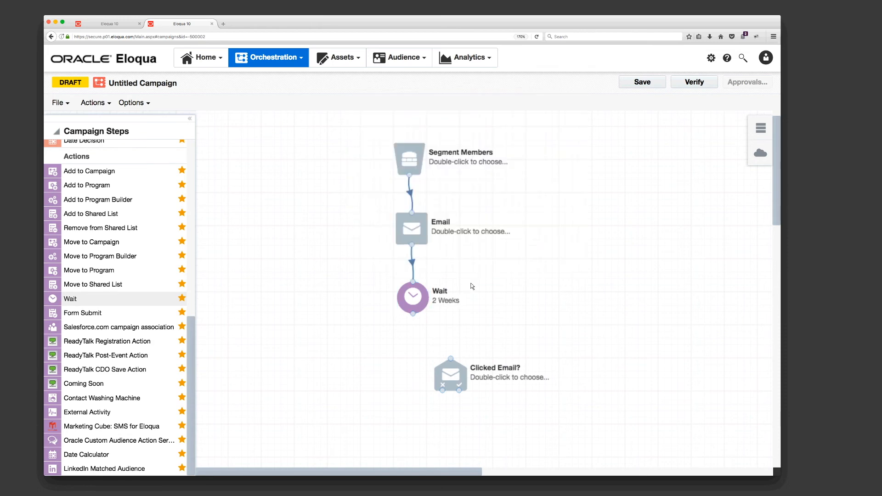
Offset the Email step sideways from Segment Members and move the Email and Wait steps higher on the canvas
{"action": "left_click_drag", "start_coordinate": [422, 223], "coordinate": [448, 222]}
{"action": "left_click_drag", "start_coordinate": [410, 293], "coordinate": [410, 282]}
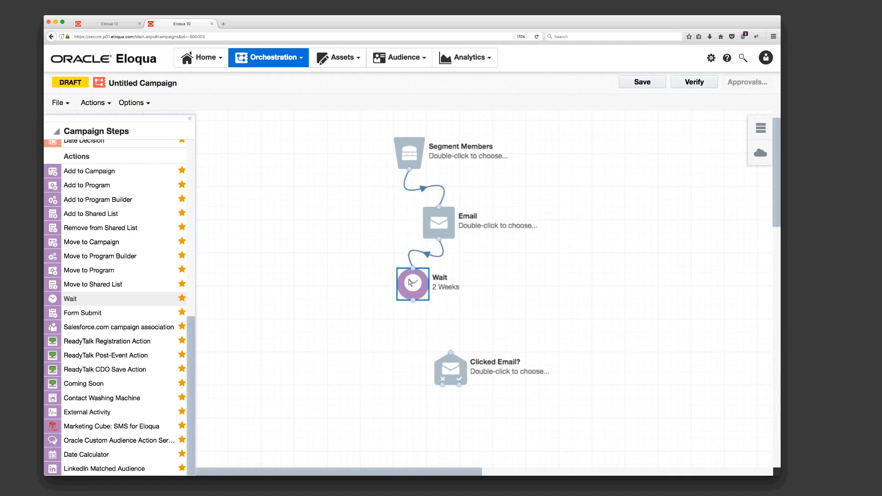
{"action": "left_click_drag", "start_coordinate": [436, 225], "coordinate": [436, 216]}
{"action": "left_click_drag", "start_coordinate": [399, 291], "coordinate": [399, 281]}
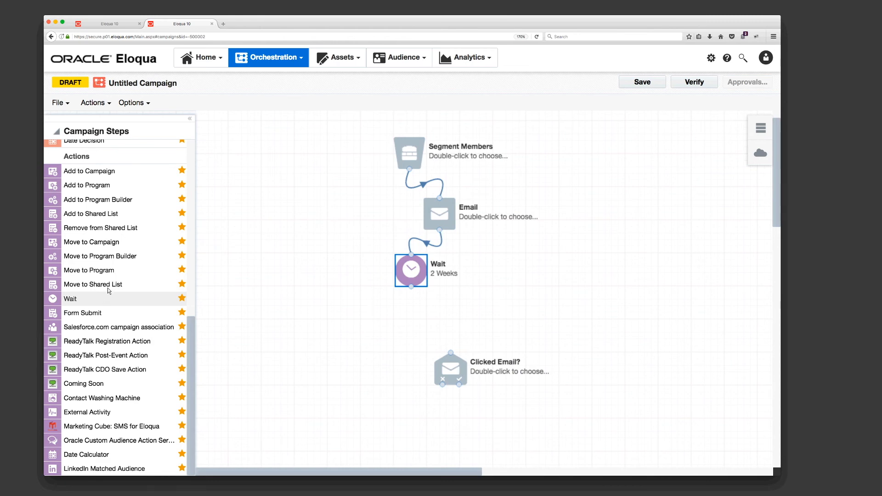
Add an Opened Email? decision directly below the Wait step and connect the Wait step to it
{"action": "scroll", "coordinate": [108, 291], "scroll_direction": "up", "scroll_amount": 10}
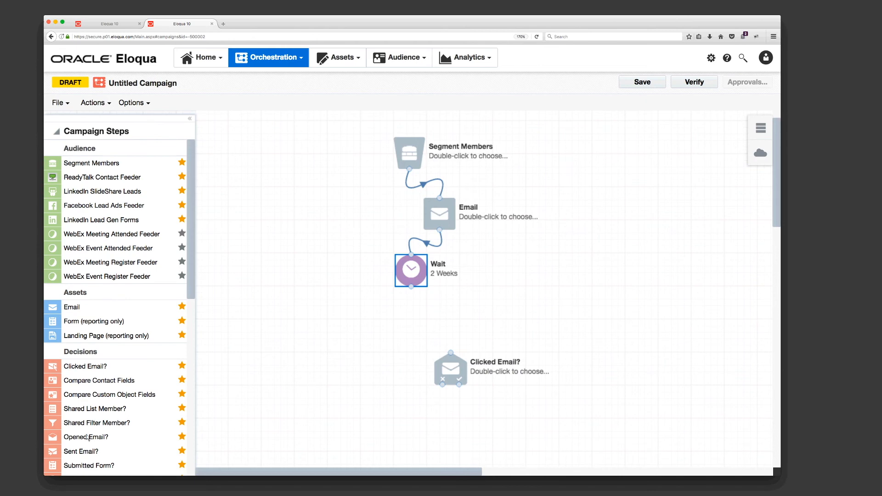
{"action": "scroll", "coordinate": [92, 386], "scroll_direction": "down", "scroll_amount": 1}
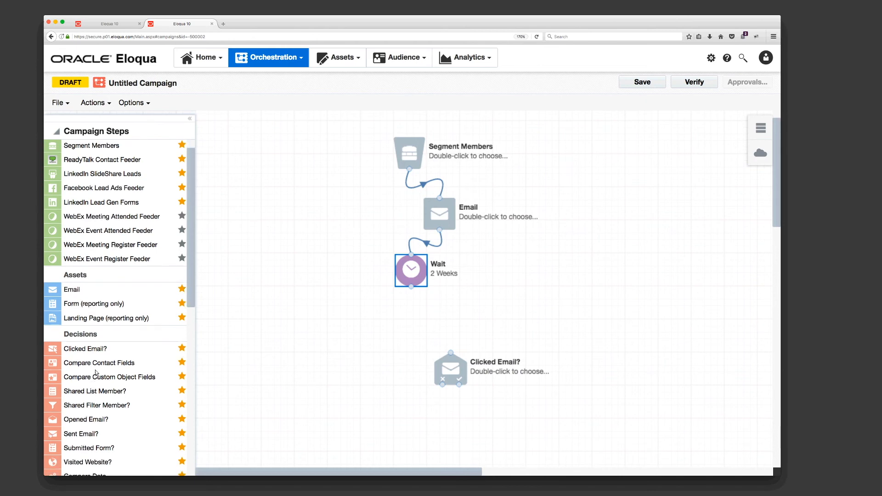
{"action": "scroll", "coordinate": [94, 372], "scroll_direction": "down", "scroll_amount": 4}
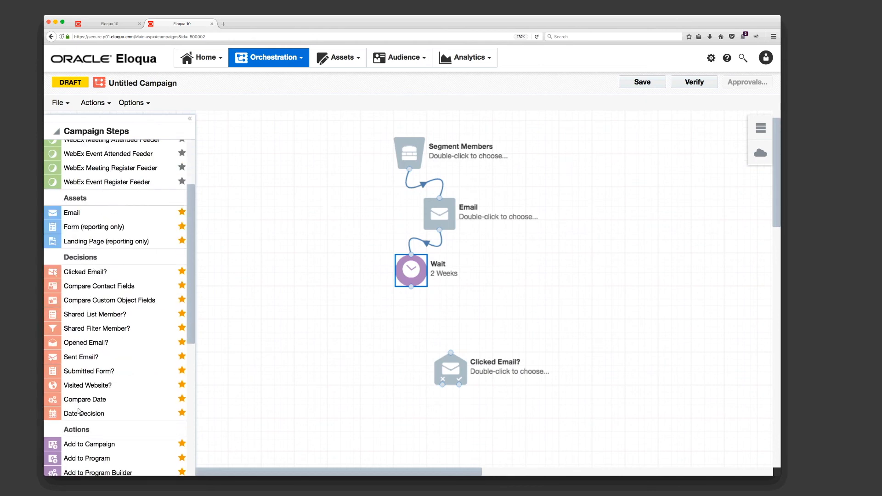
{"action": "left_click_drag", "start_coordinate": [84, 345], "coordinate": [362, 171]}
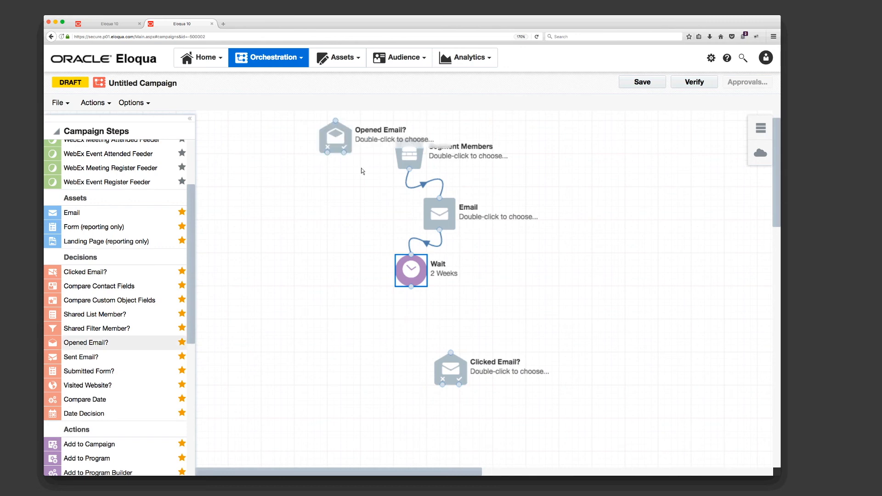
{"action": "left_click_drag", "start_coordinate": [342, 140], "coordinate": [415, 327]}
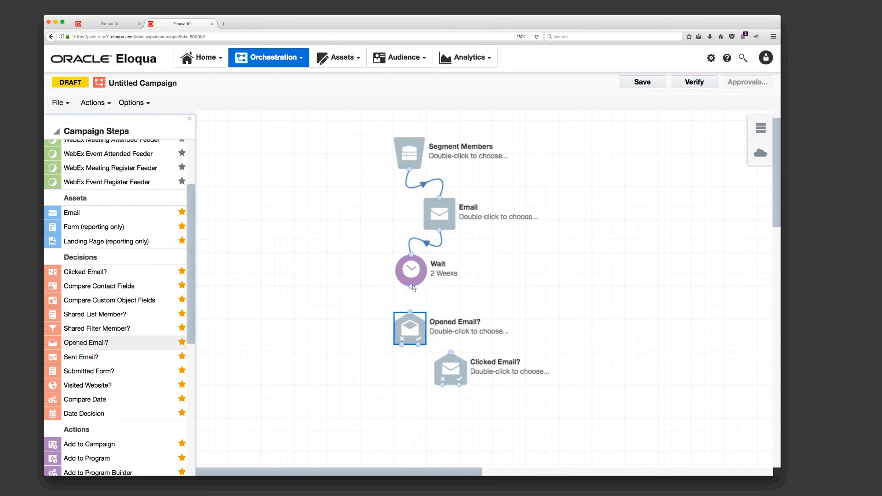
{"action": "left_click_drag", "start_coordinate": [411, 322], "coordinate": [415, 321]}
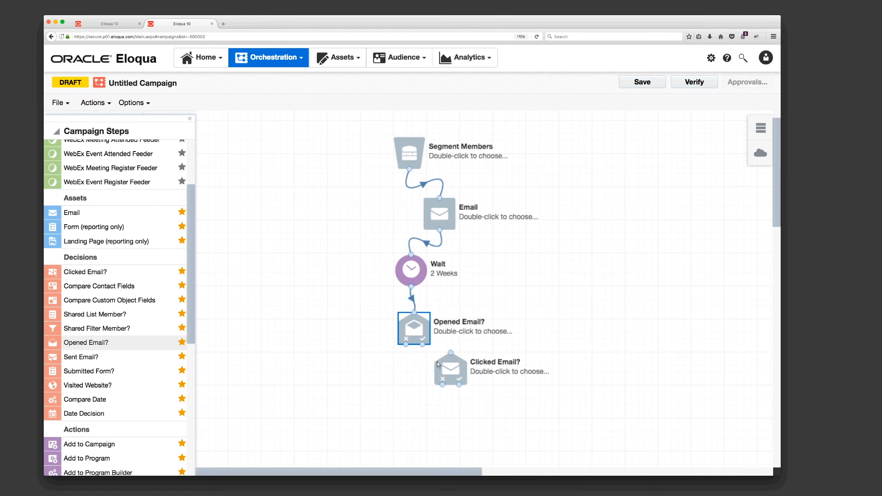
Move the Clicked Email? decision aside and add a new Email step on the No path of Opened Email?
{"action": "left_click_drag", "start_coordinate": [459, 367], "coordinate": [603, 380]}
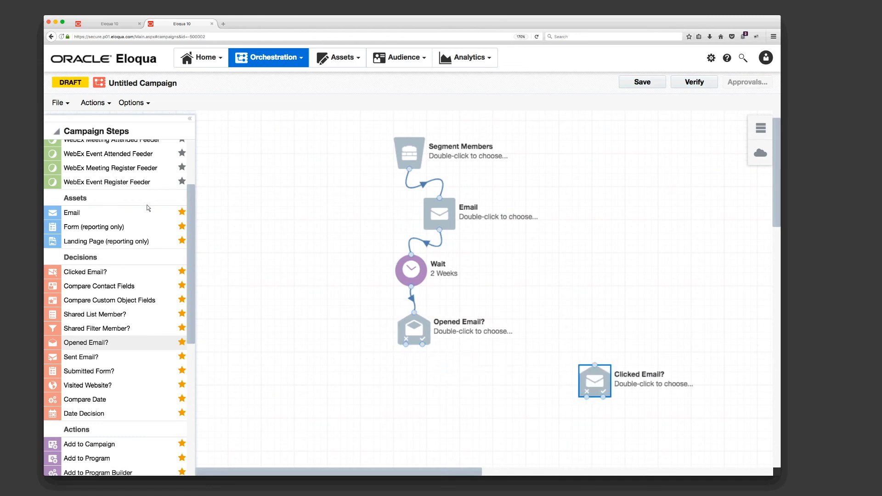
{"action": "scroll", "coordinate": [148, 208], "scroll_direction": "up", "scroll_amount": 3}
{"action": "double_click", "coordinate": [81, 278]}
{"action": "left_click_drag", "start_coordinate": [354, 157], "coordinate": [317, 375]}
{"action": "left_click_drag", "start_coordinate": [407, 344], "coordinate": [313, 364]}
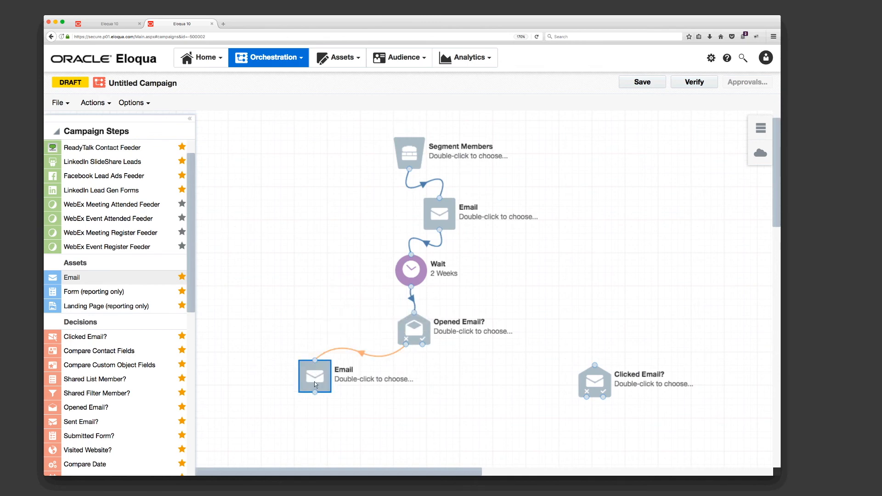
Rename the Email step after Segment Members as Email 001
{"action": "double_click", "coordinate": [469, 210]}
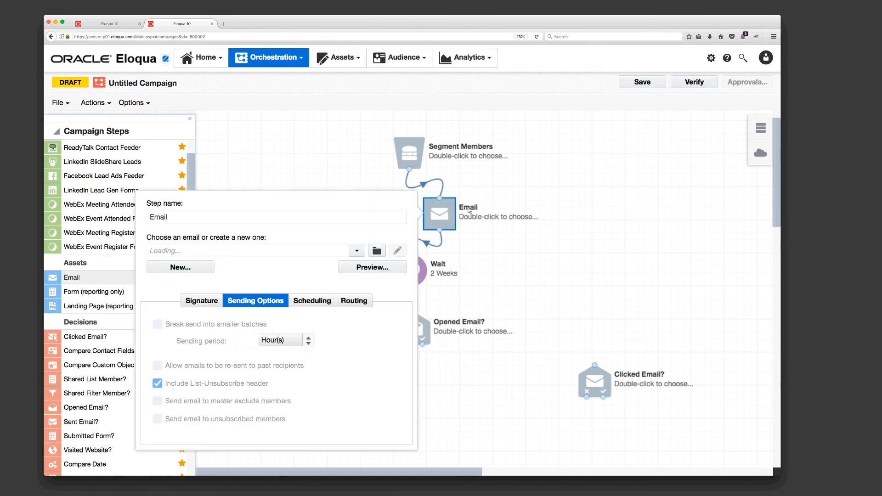
{"action": "left_click", "coordinate": [174, 218]}
{"action": "type", "text": "0001"}
{"action": "key", "text": "BackSpace"}
{"action": "key", "text": "BackSpace"}
{"action": "left_click", "coordinate": [243, 183]}
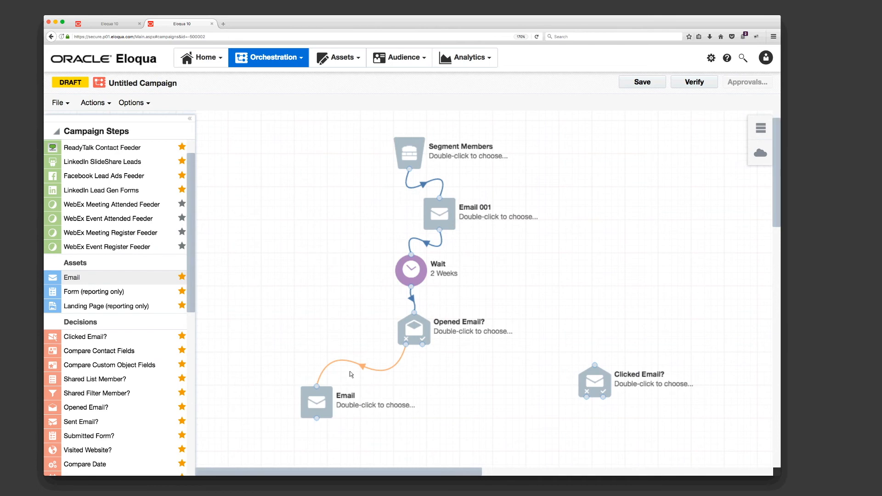
Rename the No-path Email step as Email 001B and the first email step as Email 001A
{"action": "double_click", "coordinate": [316, 402]}
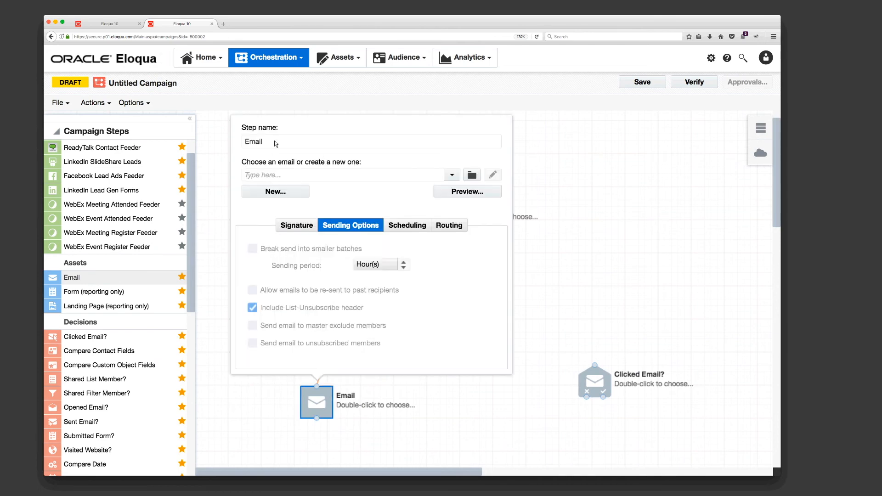
{"action": "type", "text": "001B"}
{"action": "left_click", "coordinate": [526, 197]}
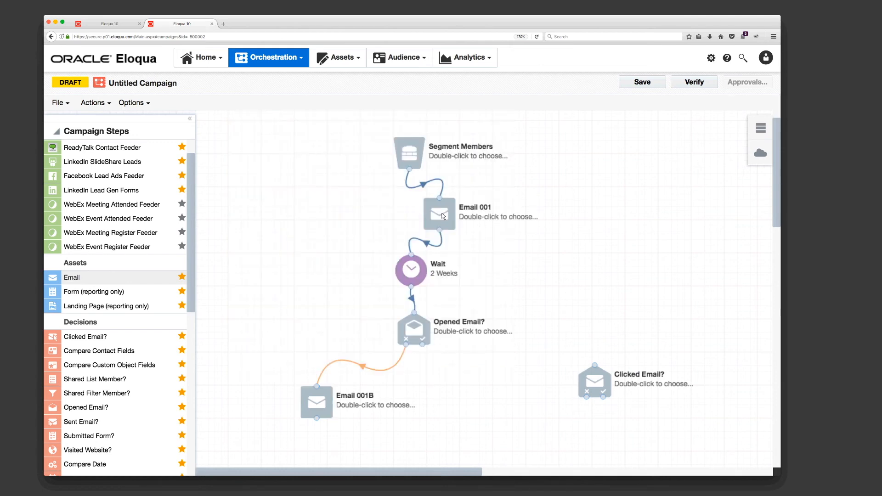
{"action": "double_click", "coordinate": [444, 216]}
{"action": "type", "text": "A"}
{"action": "left_click", "coordinate": [518, 246]}
Move the Clicked Email? decision back below Opened Email? and shift Email 001B farther out from the centre
{"action": "scroll", "coordinate": [489, 370], "scroll_direction": "down", "scroll_amount": 5}
{"action": "left_click_drag", "start_coordinate": [597, 272], "coordinate": [430, 361]}
{"action": "left_click_drag", "start_coordinate": [319, 302], "coordinate": [286, 278]}
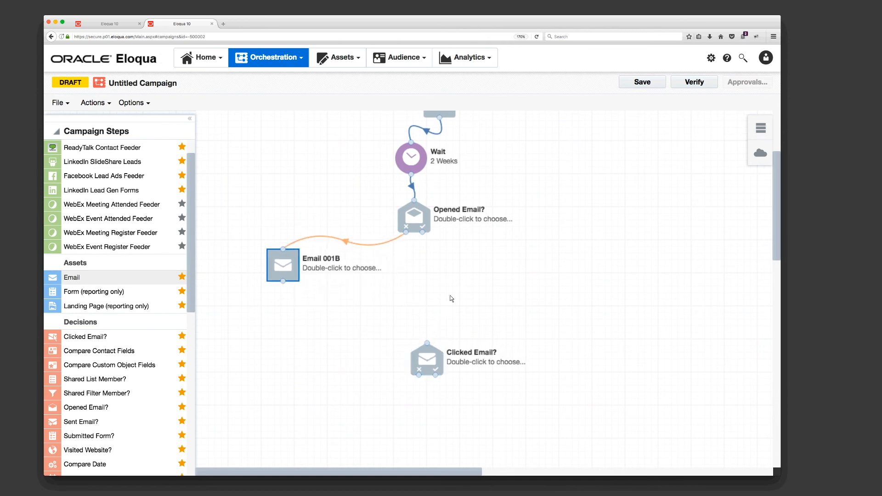
Add another Email step and connect it to the Yes path of the Opened Email? decision
{"action": "scroll", "coordinate": [405, 328], "scroll_direction": "up", "scroll_amount": 2}
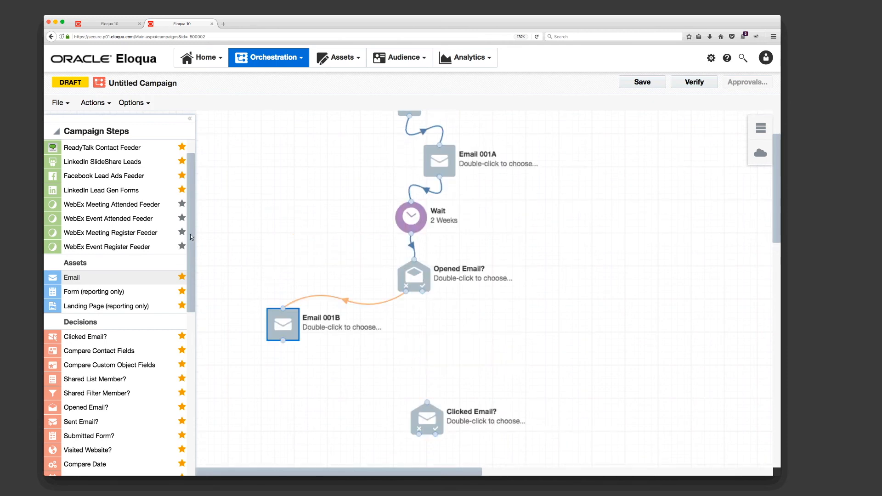
{"action": "left_click_drag", "start_coordinate": [190, 233], "coordinate": [191, 222]}
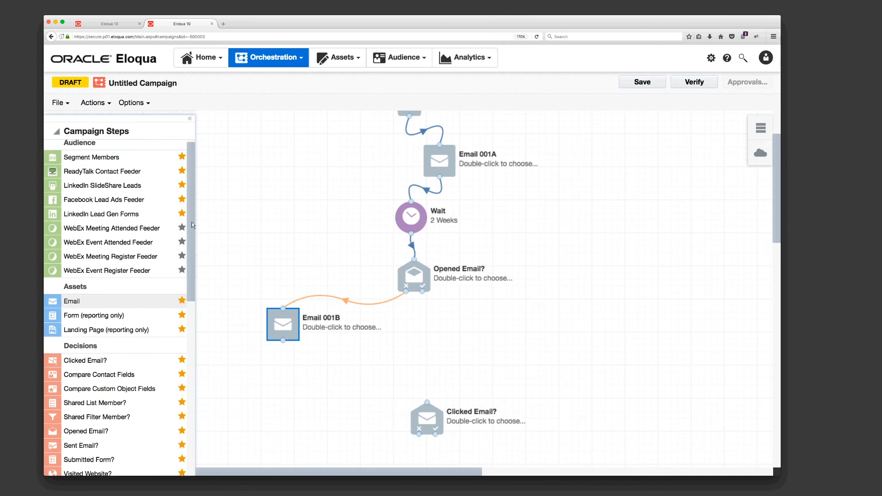
{"action": "left_click_drag", "start_coordinate": [86, 305], "coordinate": [485, 366]}
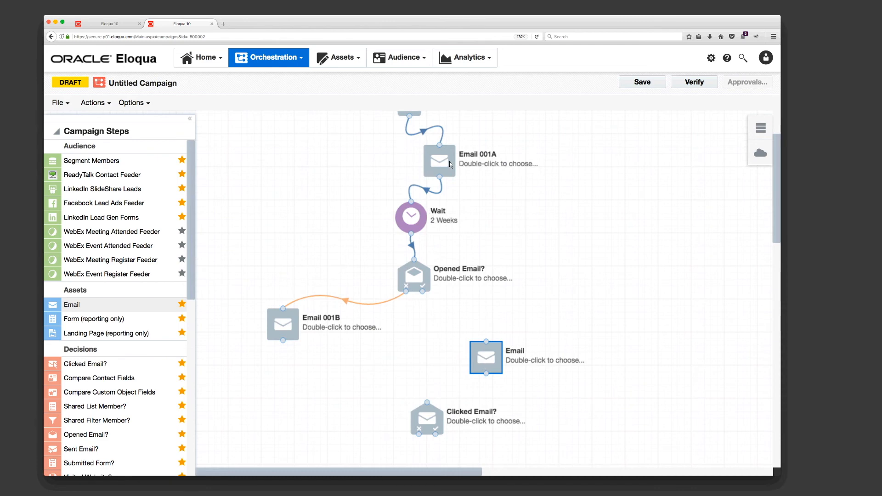
{"action": "left_click_drag", "start_coordinate": [422, 290], "coordinate": [492, 340]}
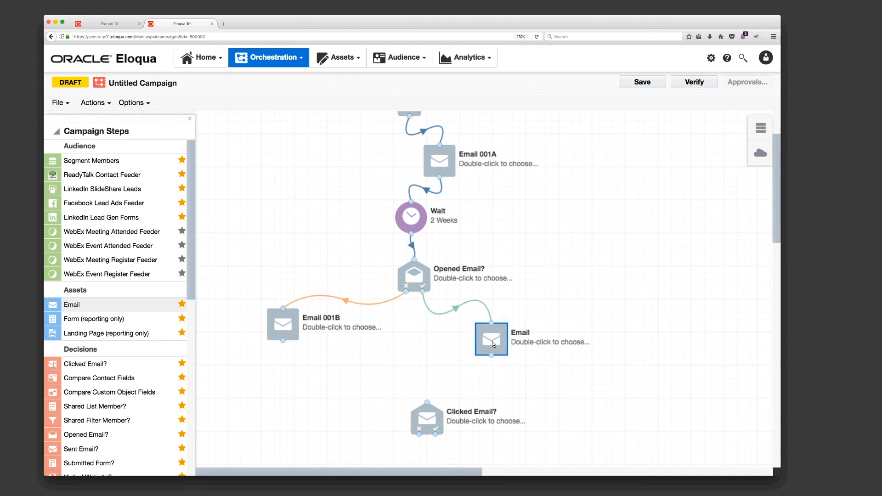
Rename the Yes-path Email step as Email 002A
{"action": "double_click", "coordinate": [492, 340]}
{"action": "left_click", "coordinate": [458, 83]}
{"action": "type", "text": "002A"}
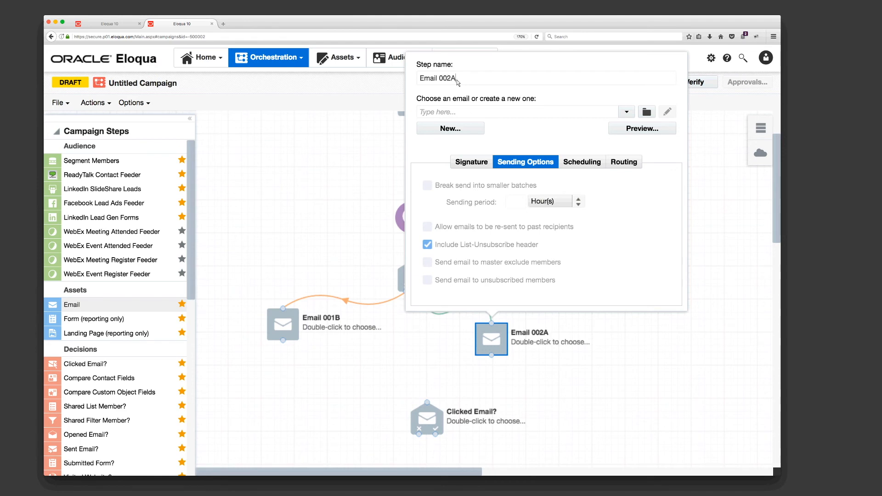
{"action": "left_click", "coordinate": [308, 190]}
Space Email 001B and Email 002A farther apart and move the Clicked Email? decision well below them
{"action": "left_click", "coordinate": [282, 338]}
{"action": "left_click_drag", "start_coordinate": [282, 338], "coordinate": [286, 356]}
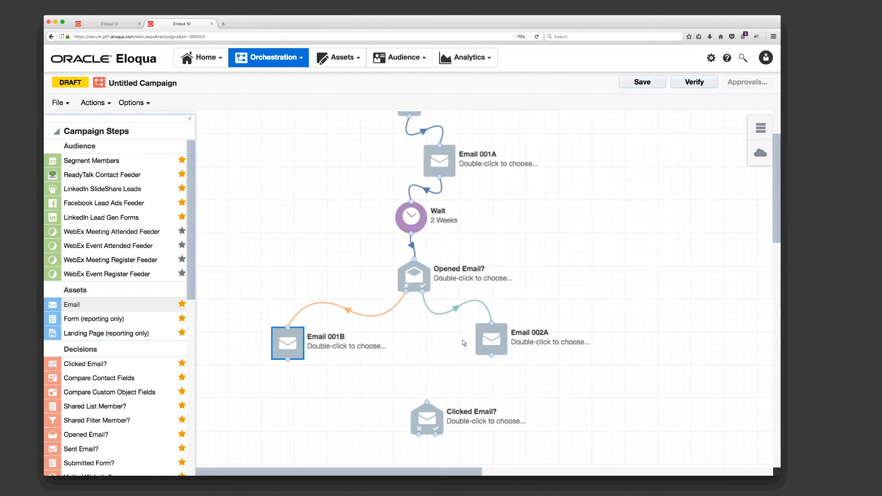
{"action": "left_click_drag", "start_coordinate": [490, 340], "coordinate": [511, 342]}
{"action": "scroll", "coordinate": [568, 300], "scroll_direction": "down", "scroll_amount": 3}
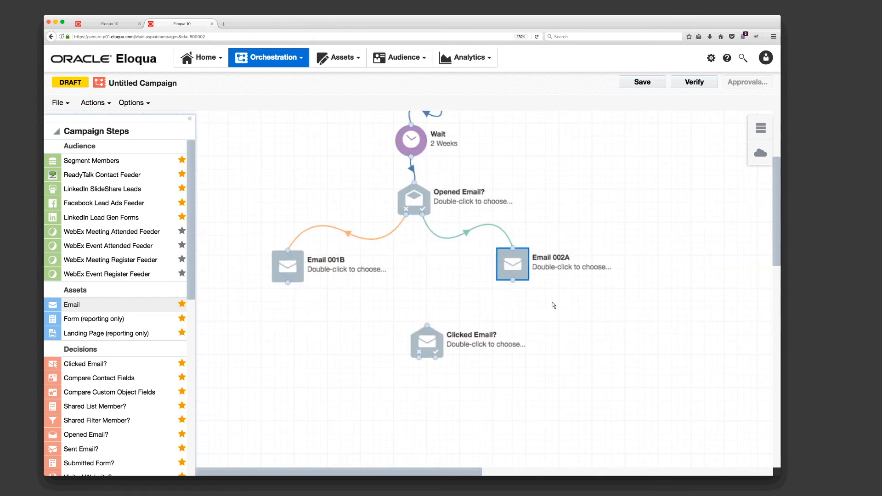
{"action": "left_click_drag", "start_coordinate": [422, 345], "coordinate": [414, 415]}
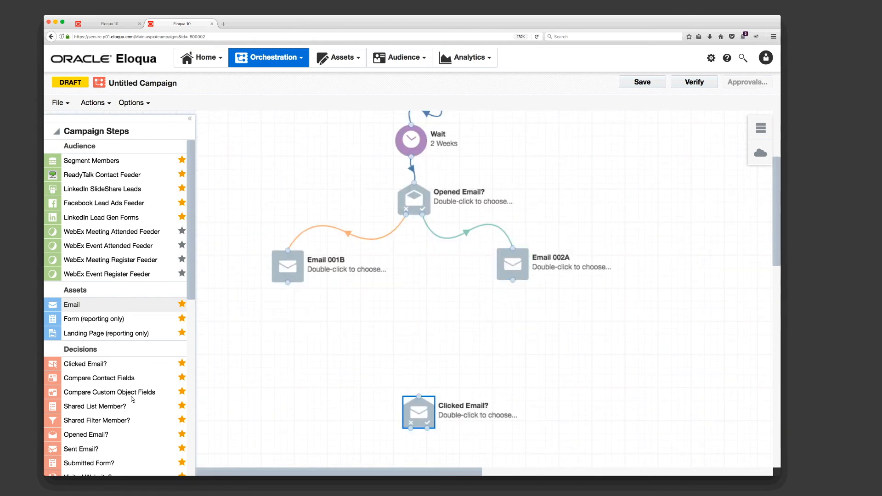
Duplicate the 2-week Wait step and place the copy between the two branch emails and the Clicked Email? decision
{"action": "scroll", "coordinate": [132, 402], "scroll_direction": "down", "scroll_amount": 8}
{"action": "left_click", "coordinate": [412, 145]}
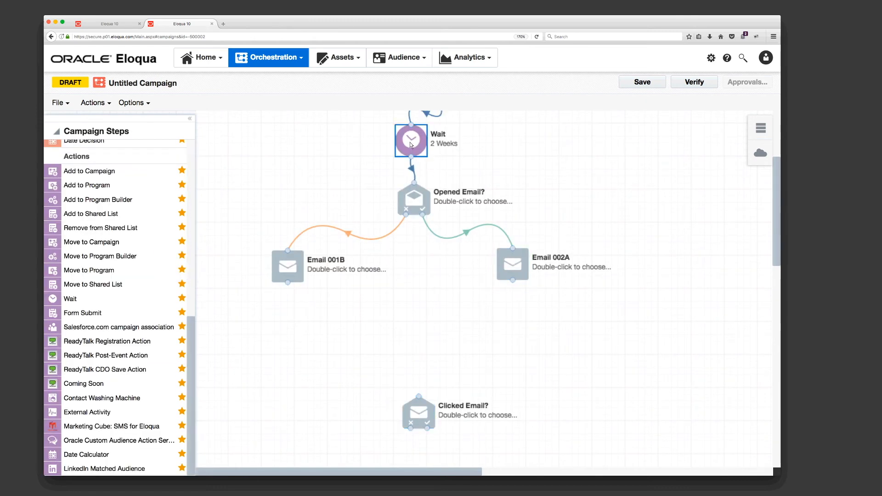
{"action": "key", "text": "super+c"}
{"action": "key", "text": "super+v"}
{"action": "left_click_drag", "start_coordinate": [419, 149], "coordinate": [417, 328]}
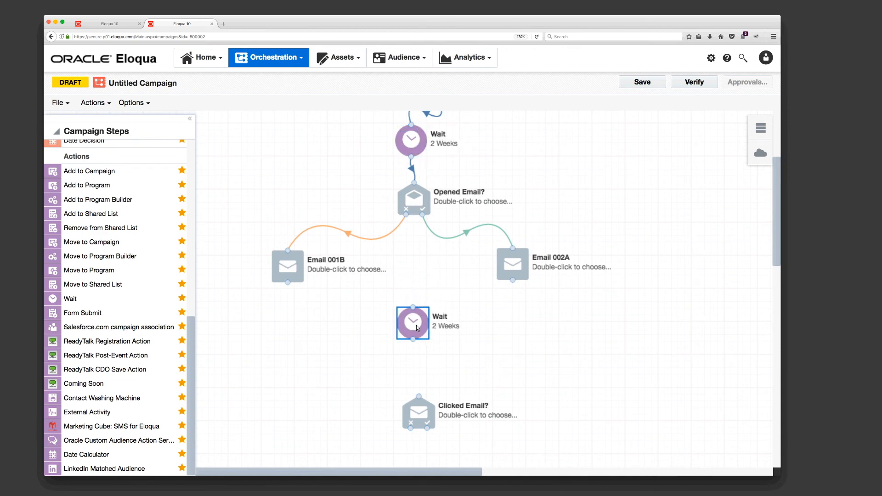
{"action": "scroll", "coordinate": [432, 204], "scroll_direction": "up", "scroll_amount": 3}
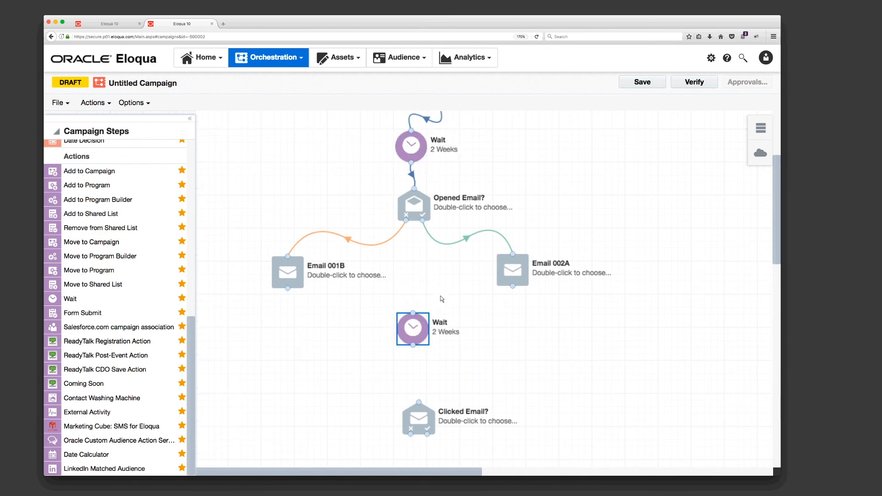
Nudge the copied Wait step sideways and raise Email 002A slightly to tidy the layout
{"action": "left_click", "coordinate": [415, 175]}
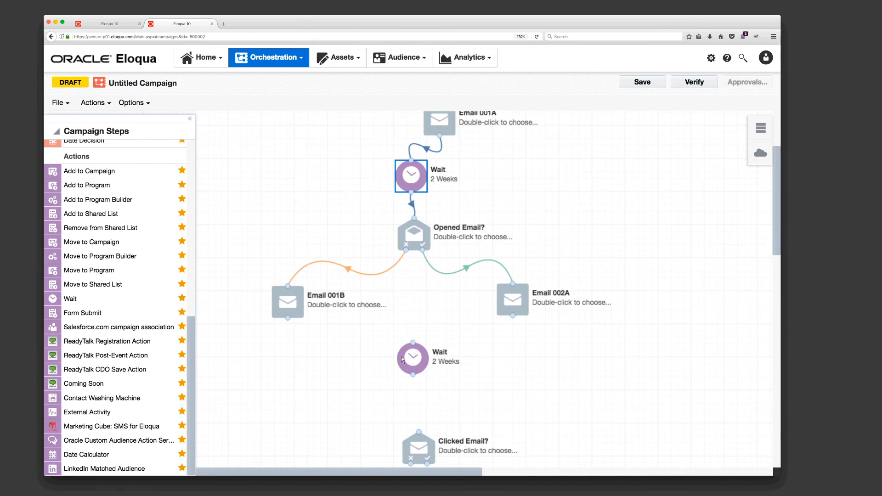
{"action": "left_click_drag", "start_coordinate": [412, 362], "coordinate": [421, 362]}
{"action": "left_click_drag", "start_coordinate": [514, 301], "coordinate": [513, 294]}
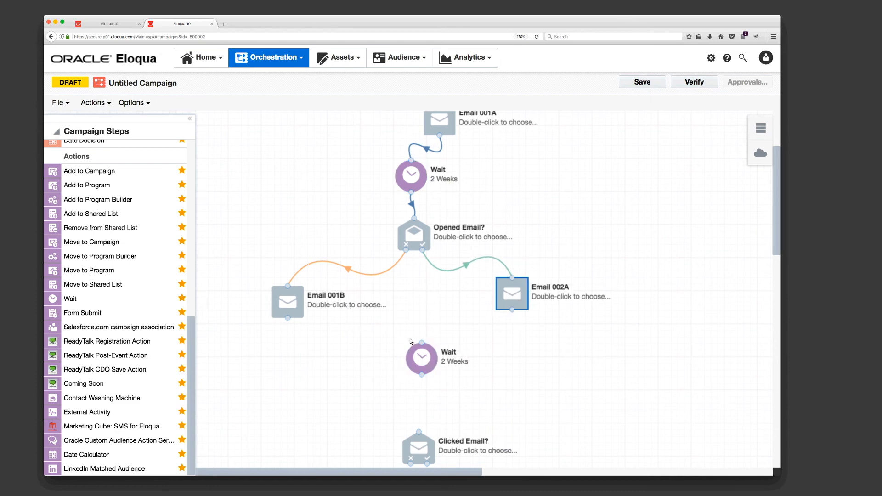
Reposition the copied Wait step between the two branch emails and connect Email 002A to it
{"action": "scroll", "coordinate": [421, 313], "scroll_direction": "down", "scroll_amount": 3}
{"action": "left_click_drag", "start_coordinate": [425, 283], "coordinate": [407, 301]}
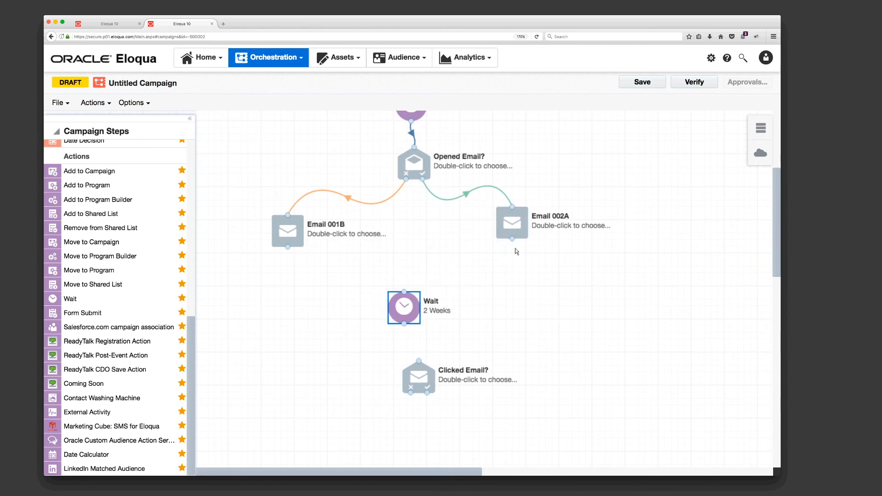
{"action": "mouse_move", "coordinate": [512, 240]}
{"action": "left_mouse_down"}
{"action": "mouse_move", "coordinate": [404, 293]}
{"action": "mouse_move", "coordinate": [447, 308]}
{"action": "left_mouse_up"}
Align the Clicked Email? decision beneath the second Wait step and connect the Wait step to it
{"action": "left_click_drag", "start_coordinate": [418, 378], "coordinate": [552, 378]}
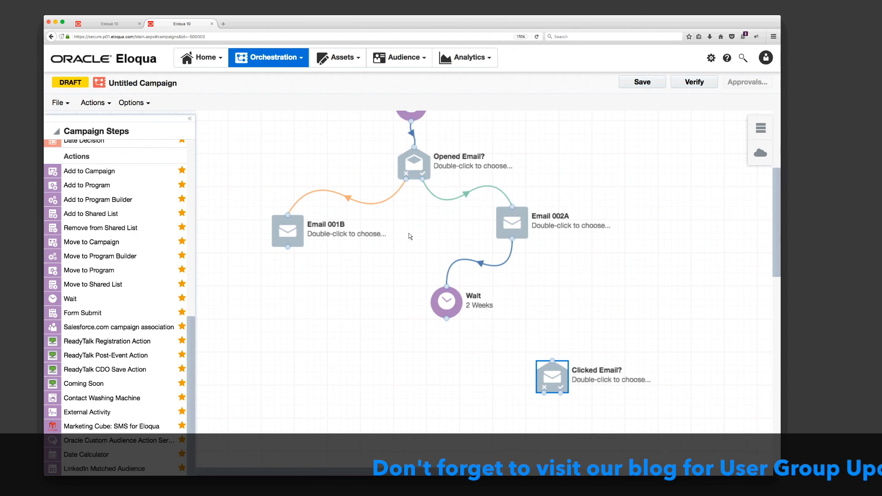
{"action": "left_click_drag", "start_coordinate": [545, 381], "coordinate": [439, 385]}
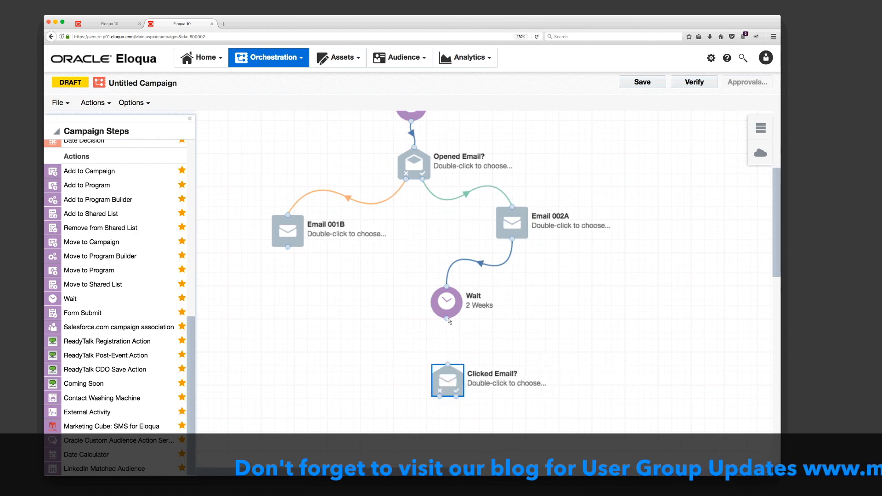
{"action": "left_click_drag", "start_coordinate": [447, 318], "coordinate": [446, 367]}
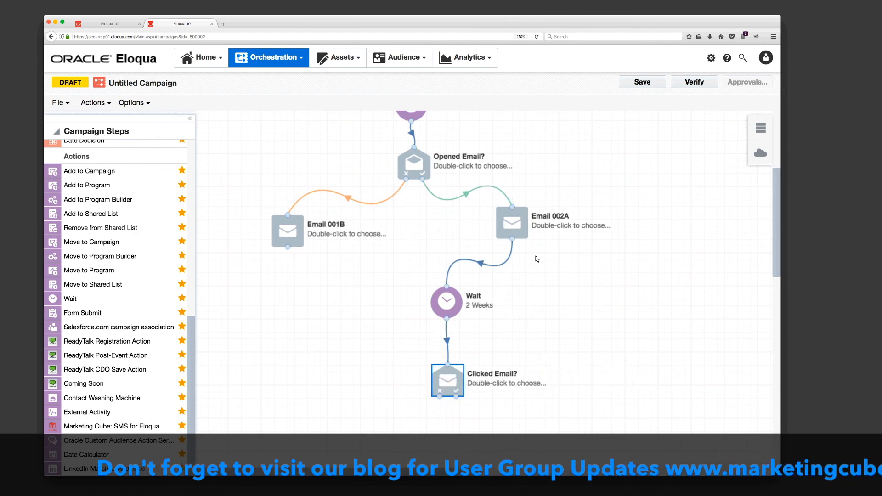
{"action": "left_click_drag", "start_coordinate": [512, 228], "coordinate": [511, 232]}
{"action": "left_click_drag", "start_coordinate": [447, 375], "coordinate": [445, 367]}
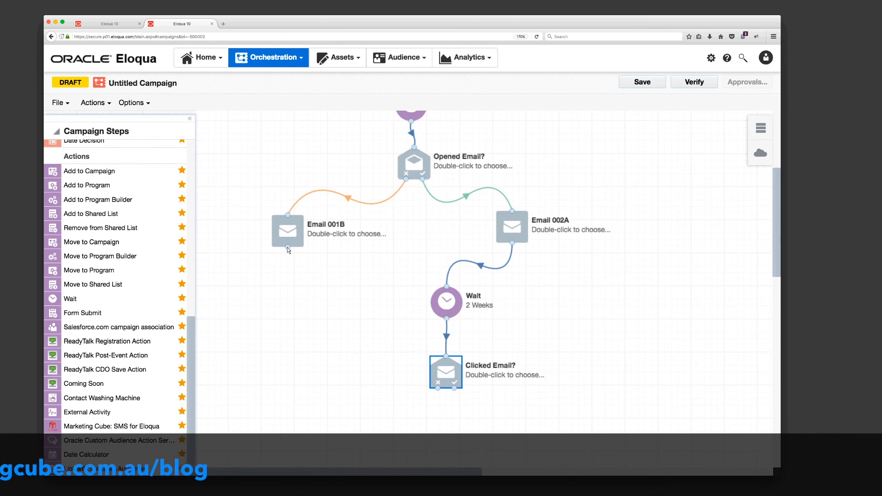
Connect Email 001B to the shared Wait step, centre that Wait between the branches and bring Clicked Email? nearer to it
{"action": "left_click_drag", "start_coordinate": [287, 247], "coordinate": [403, 299]}
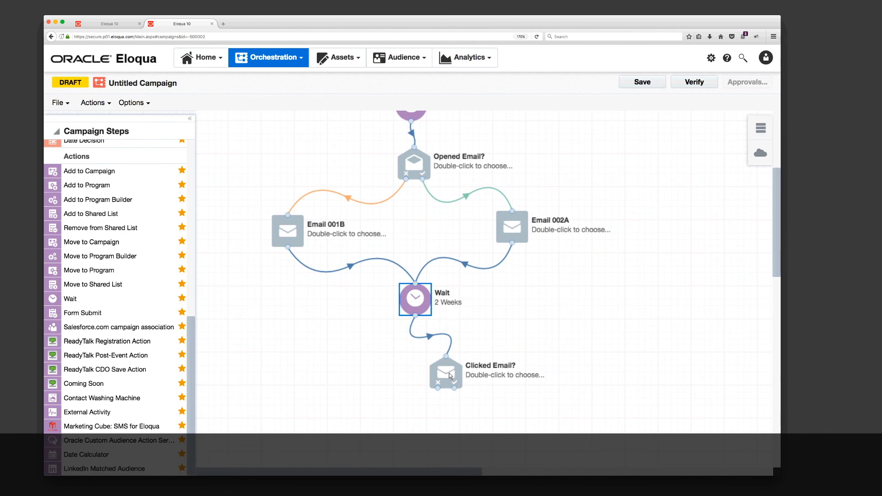
{"action": "left_click_drag", "start_coordinate": [439, 379], "coordinate": [439, 375]}
{"action": "scroll", "coordinate": [523, 278], "scroll_direction": "up", "scroll_amount": 2}
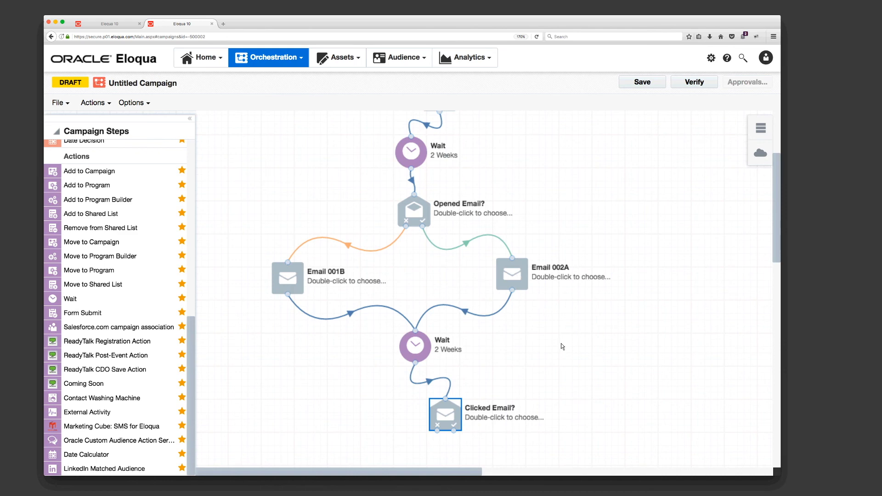
{"action": "scroll", "coordinate": [561, 344], "scroll_direction": "down", "scroll_amount": 5}
{"action": "left_click_drag", "start_coordinate": [448, 302], "coordinate": [439, 302]}
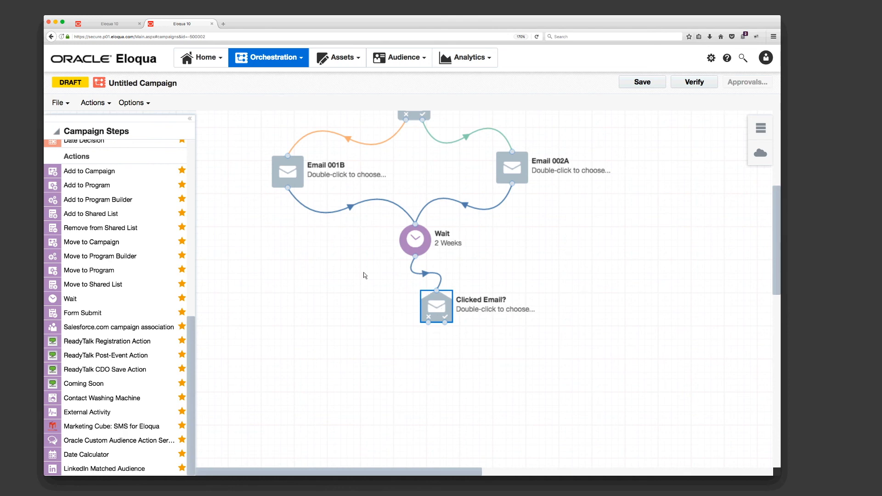
Add a Visited Website? decision to the canvas and place it below and well to the left of Clicked Email?
{"action": "scroll", "coordinate": [364, 276], "scroll_direction": "up", "scroll_amount": 5}
{"action": "scroll", "coordinate": [364, 275], "scroll_direction": "down", "scroll_amount": 3}
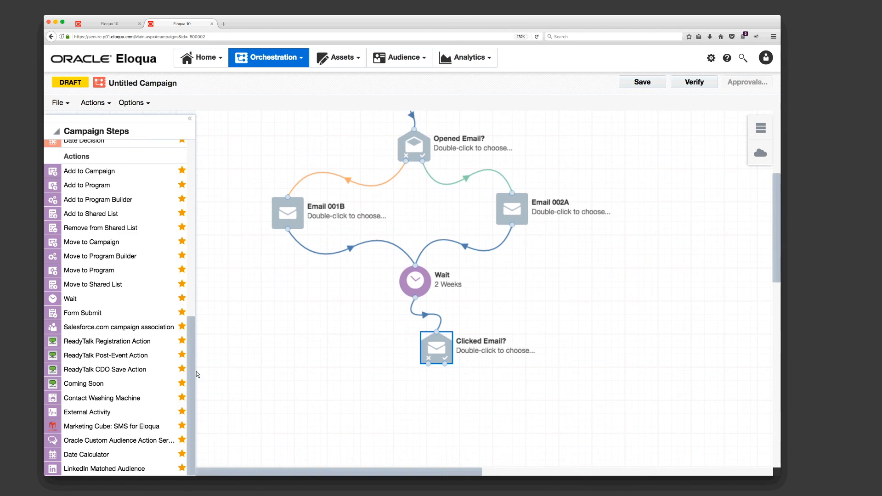
{"action": "scroll", "coordinate": [192, 366], "scroll_direction": "up", "scroll_amount": 5}
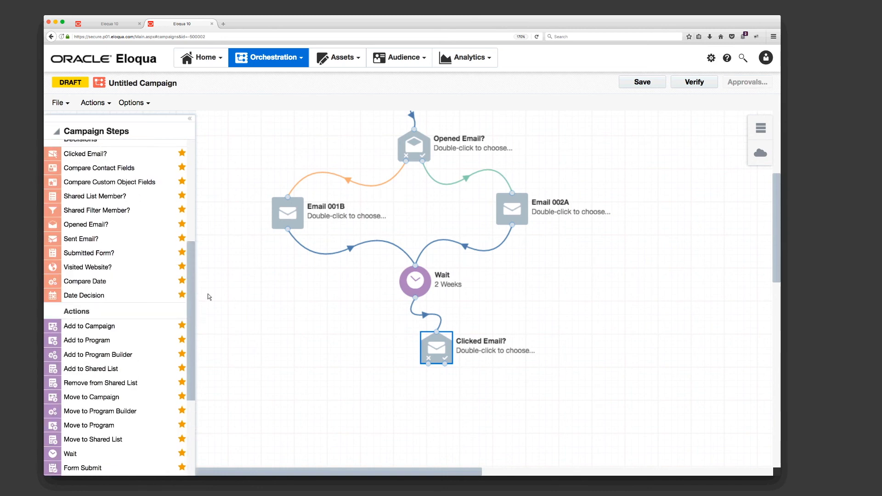
{"action": "left_click_drag", "start_coordinate": [78, 271], "coordinate": [368, 394]}
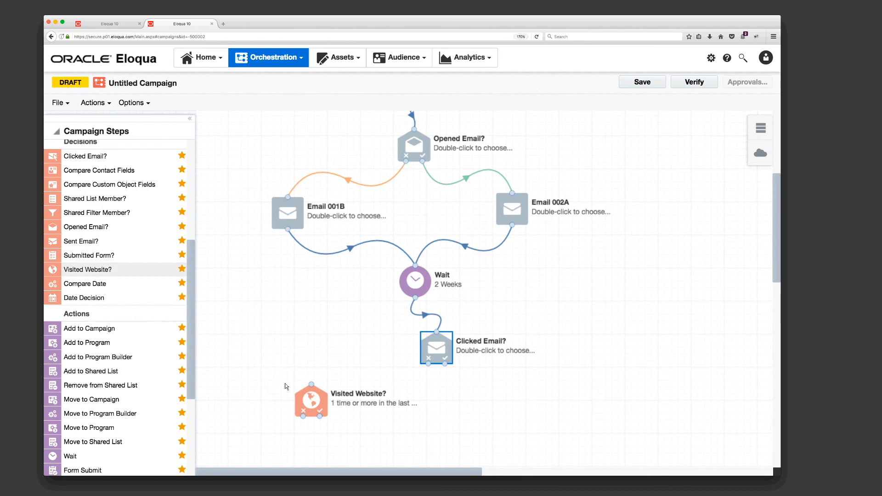
{"action": "left_click_drag", "start_coordinate": [309, 400], "coordinate": [326, 399]}
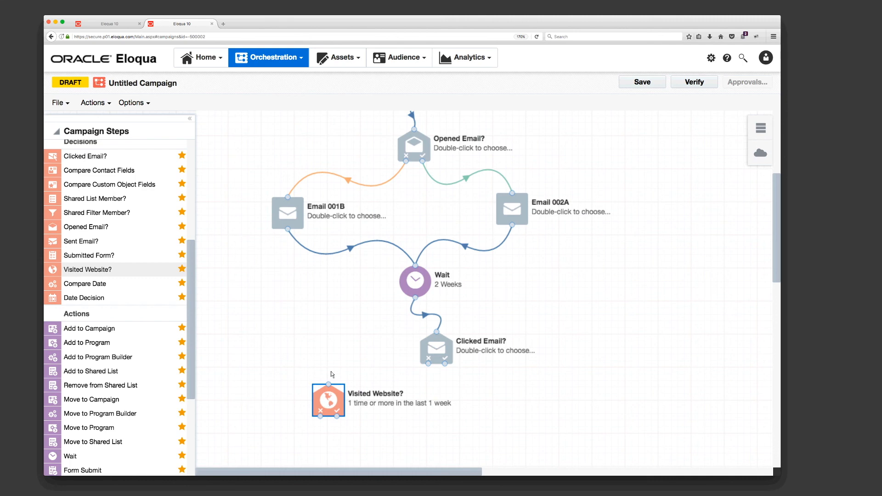
{"action": "scroll", "coordinate": [331, 371], "scroll_direction": "down", "scroll_amount": 3}
{"action": "left_click_drag", "start_coordinate": [329, 345], "coordinate": [224, 343]}
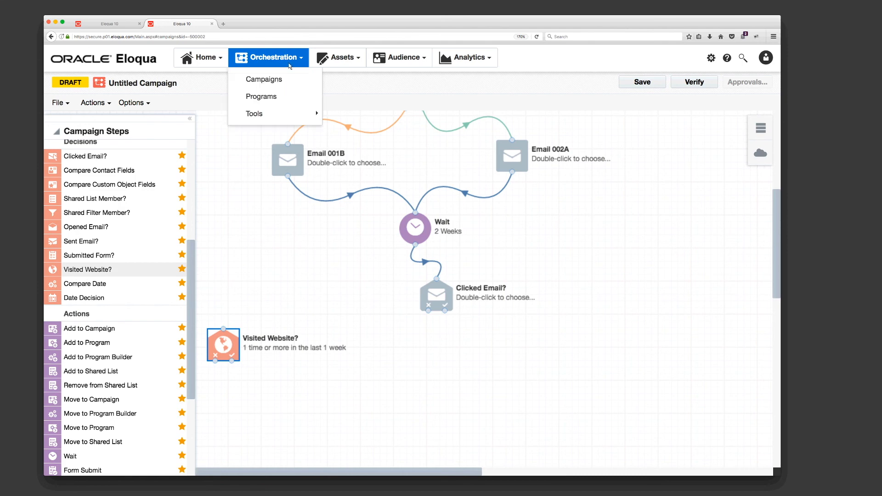
Leave the current campaign without saving and create a multi-step campaign from the Nurturing 8 Step template
{"action": "left_click", "coordinate": [281, 79]}
{"action": "left_click", "coordinate": [294, 304]}
{"action": "left_click", "coordinate": [299, 148]}
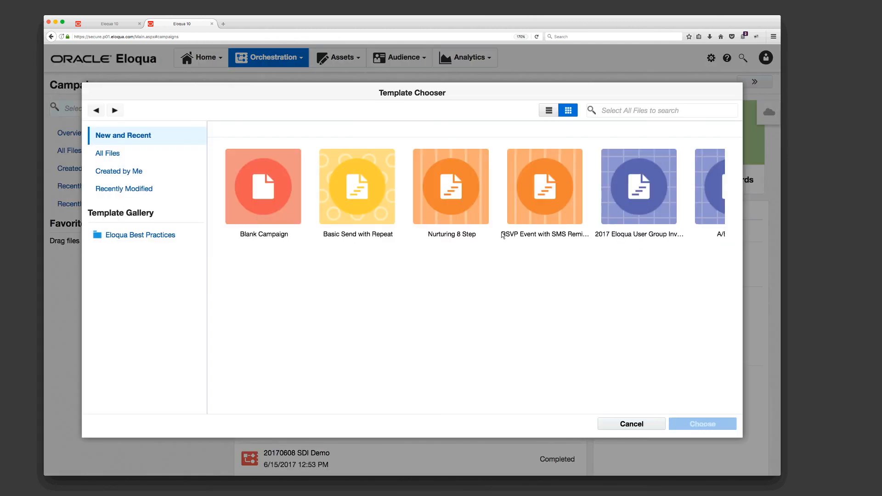
{"action": "left_click", "coordinate": [472, 208]}
{"action": "left_click", "coordinate": [703, 429]}
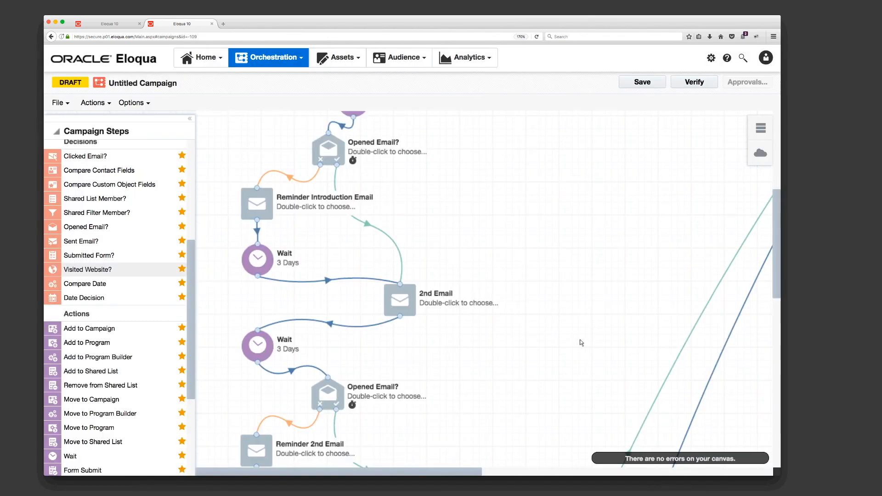
Examine the template's opening steps from the Target Nurture Segment onward, including the first Wait step's duration settings
{"action": "scroll", "coordinate": [549, 280], "scroll_direction": "up", "scroll_amount": 1}
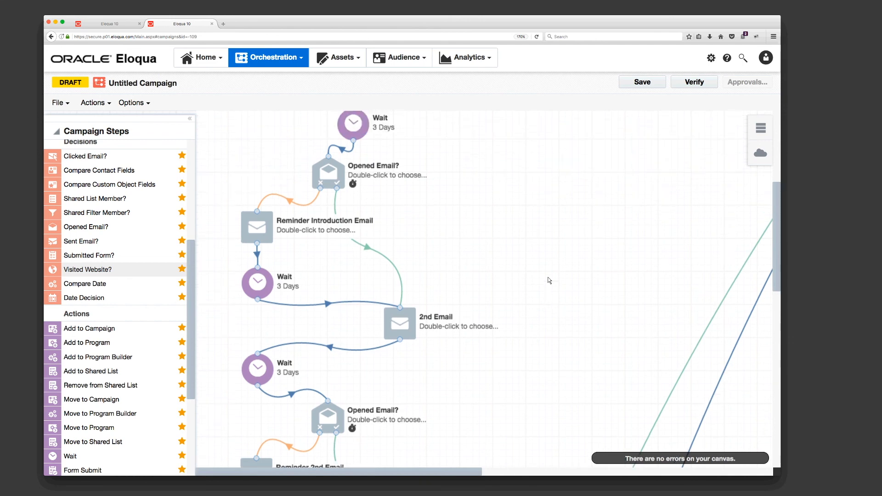
{"action": "scroll", "coordinate": [550, 280], "scroll_direction": "up", "scroll_amount": 5}
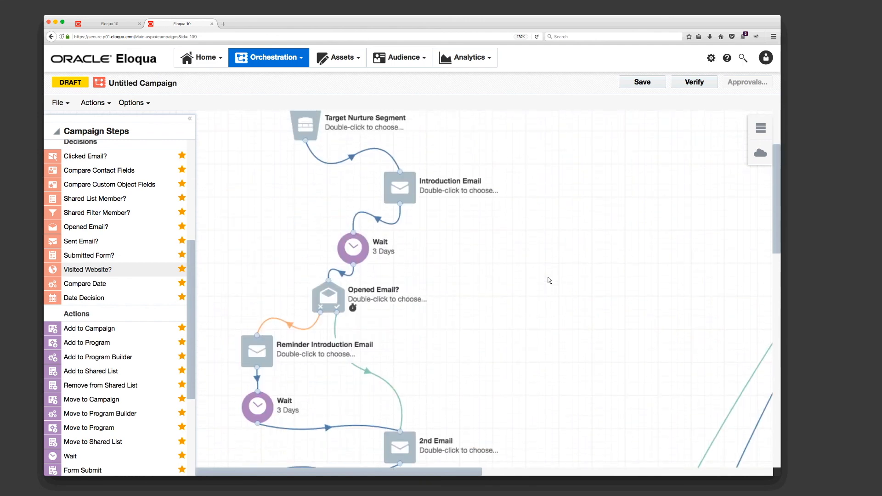
{"action": "scroll", "coordinate": [549, 281], "scroll_direction": "up", "scroll_amount": 1}
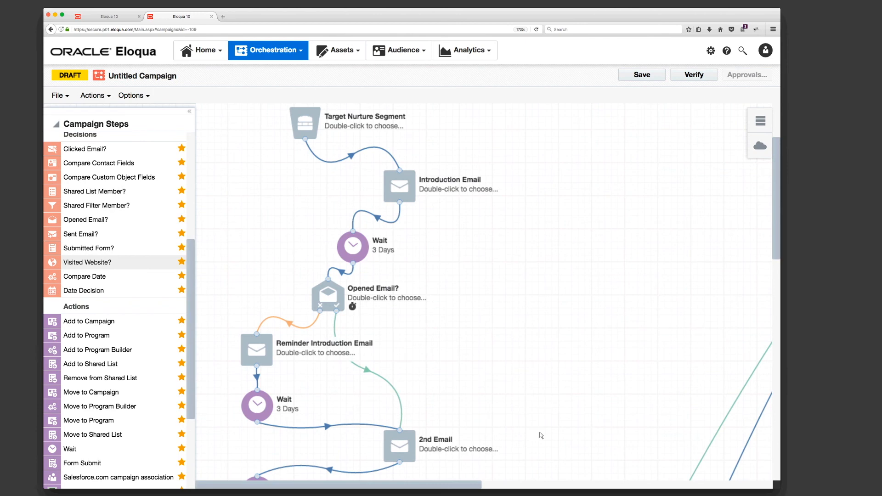
{"action": "left_click", "coordinate": [310, 120]}
{"action": "left_click", "coordinate": [401, 187]}
{"action": "double_click", "coordinate": [359, 250]}
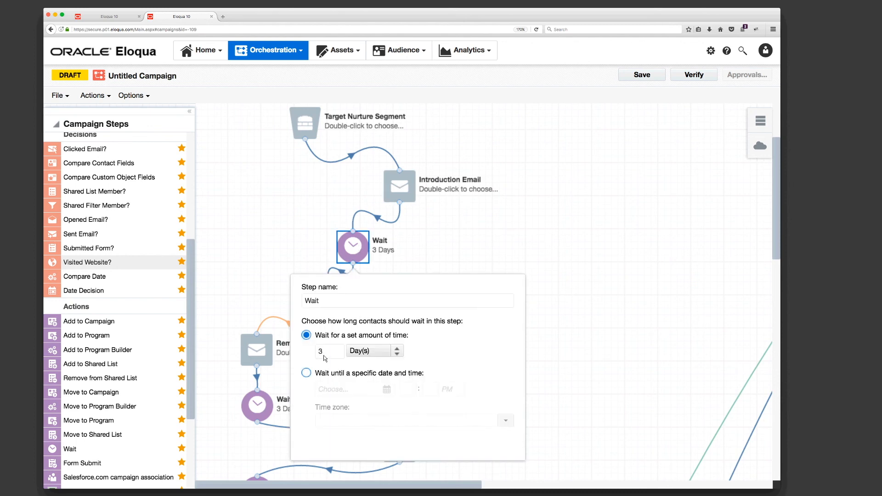
{"action": "left_click", "coordinate": [295, 264]}
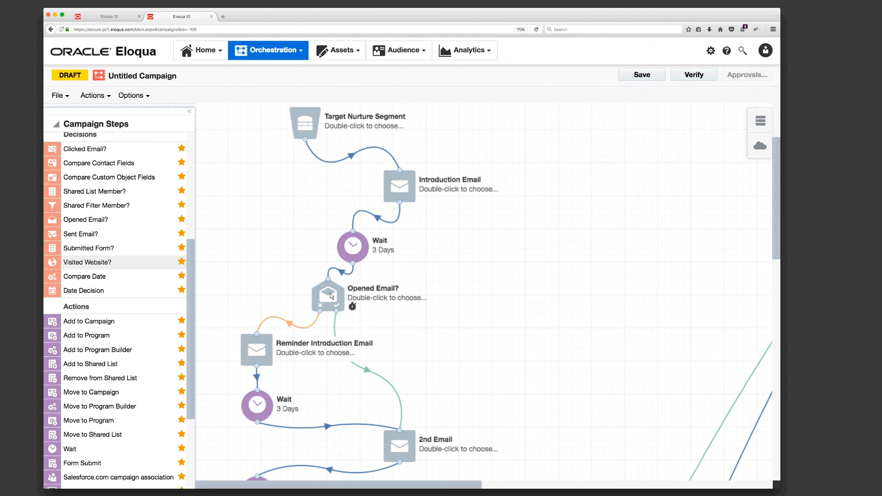
Nudge the Reminder Introduction Email, the 2nd Email and their neighbouring Wait steps slightly while following the nurture flow
{"action": "left_click_drag", "start_coordinate": [257, 351], "coordinate": [248, 352]}
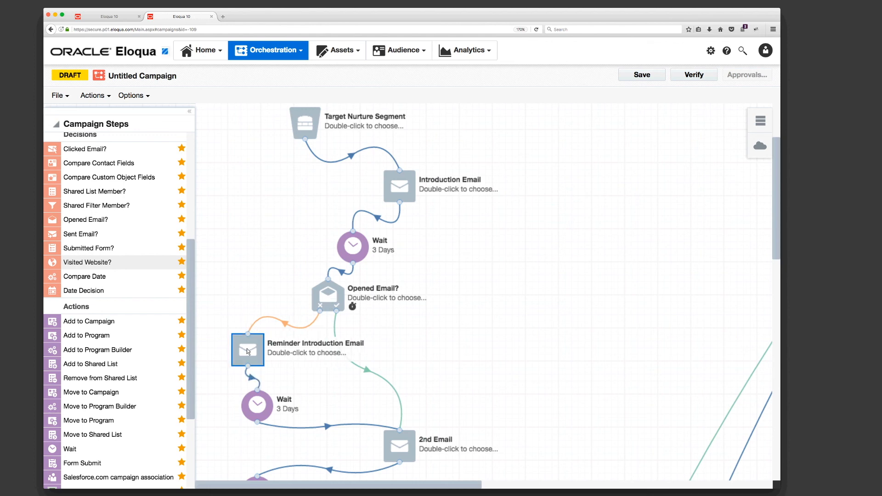
{"action": "left_click_drag", "start_coordinate": [257, 403], "coordinate": [253, 401]}
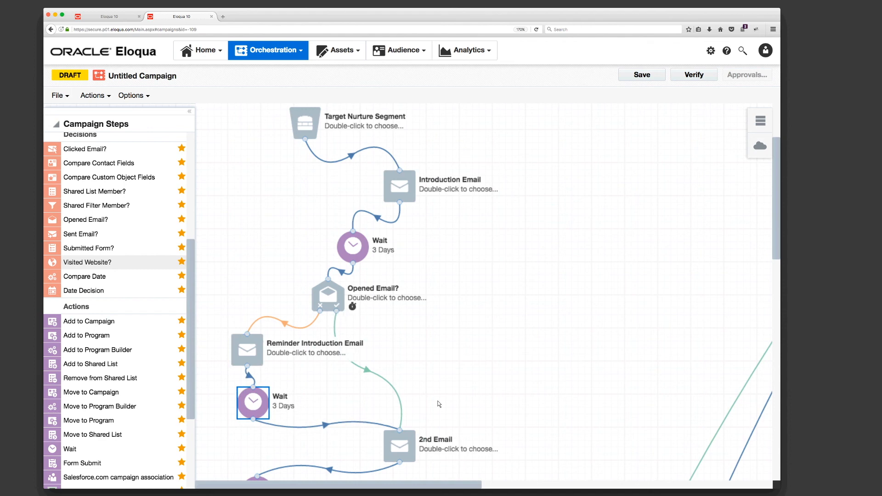
{"action": "scroll", "coordinate": [438, 404], "scroll_direction": "down", "scroll_amount": 3}
{"action": "left_click_drag", "start_coordinate": [408, 294], "coordinate": [409, 293]}
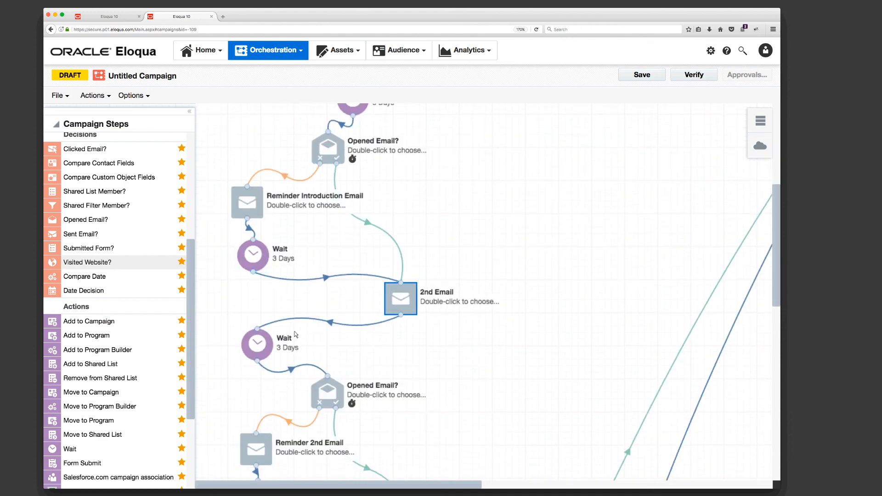
{"action": "left_click_drag", "start_coordinate": [269, 339], "coordinate": [279, 337]}
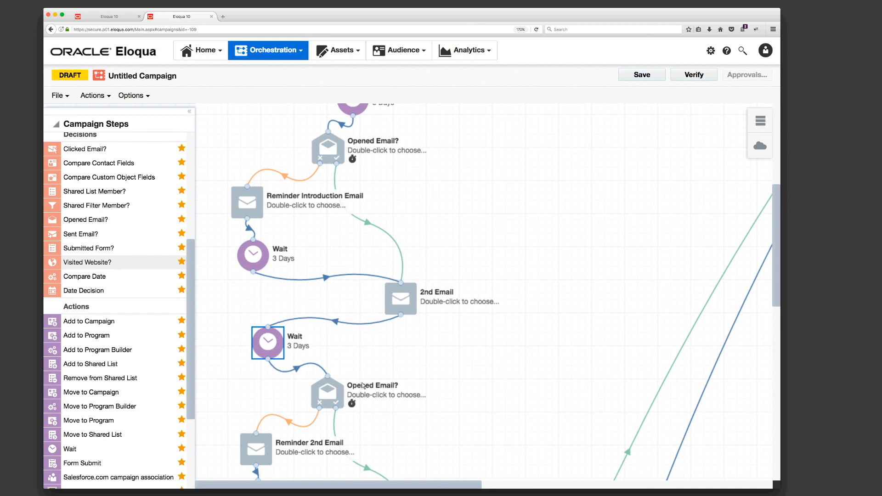
{"action": "scroll", "coordinate": [385, 390], "scroll_direction": "down", "scroll_amount": 1}
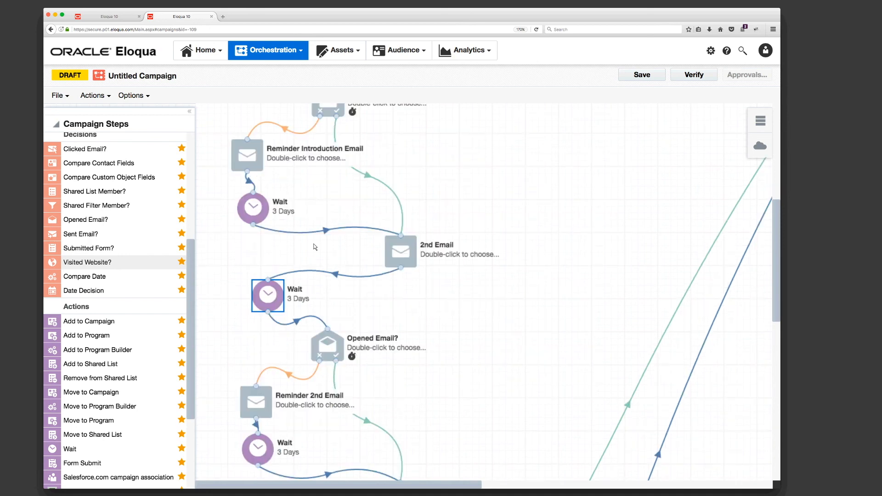
{"action": "left_click_drag", "start_coordinate": [253, 207], "coordinate": [250, 212]}
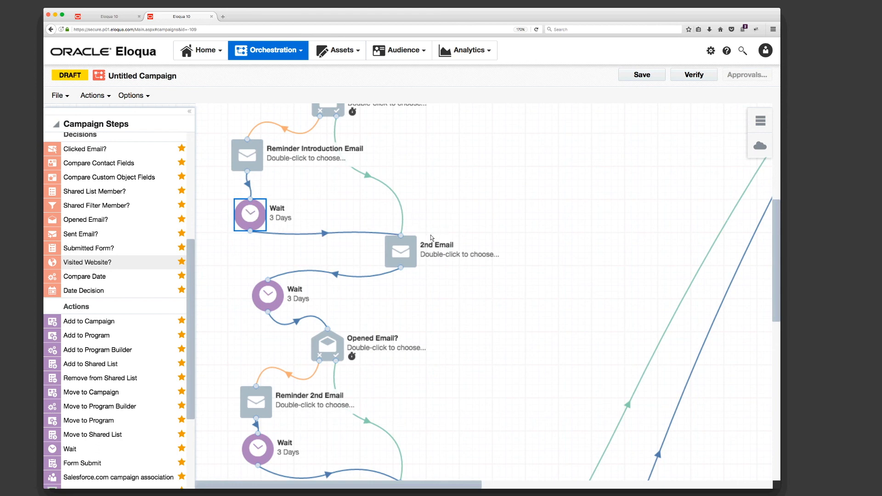
{"action": "scroll", "coordinate": [430, 261], "scroll_direction": "down", "scroll_amount": 2}
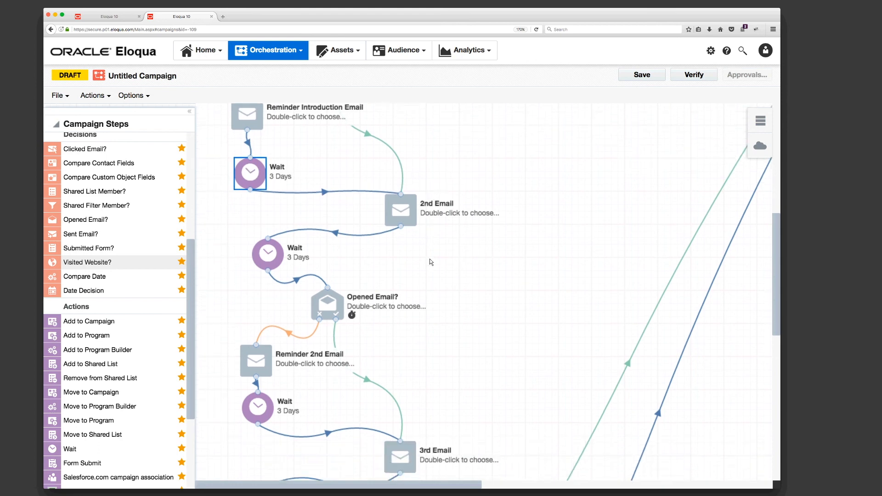
{"action": "scroll", "coordinate": [429, 258], "scroll_direction": "down", "scroll_amount": 1}
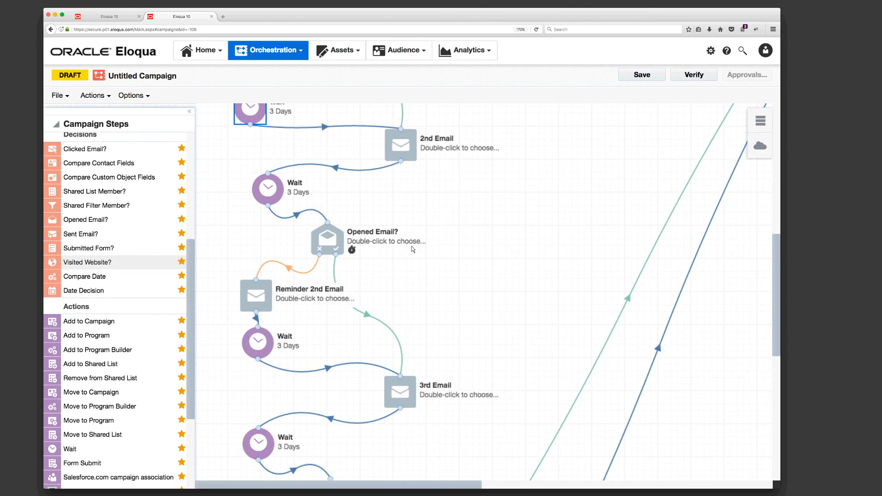
Examine the rest of the nurture flow, from the second Opened Email? decision to the 8th Email and its preceding branches
{"action": "left_click", "coordinate": [327, 239]}
{"action": "scroll", "coordinate": [414, 328], "scroll_direction": "down", "scroll_amount": 4}
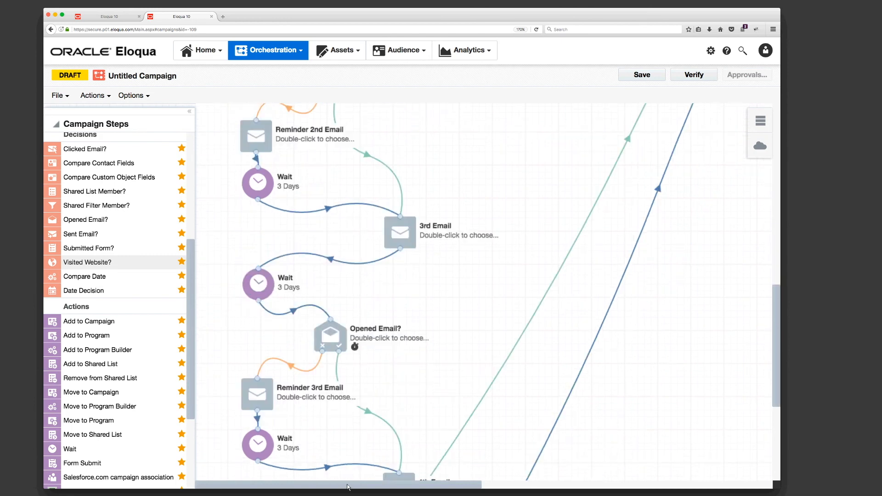
{"action": "left_click_drag", "start_coordinate": [365, 487], "coordinate": [567, 488]}
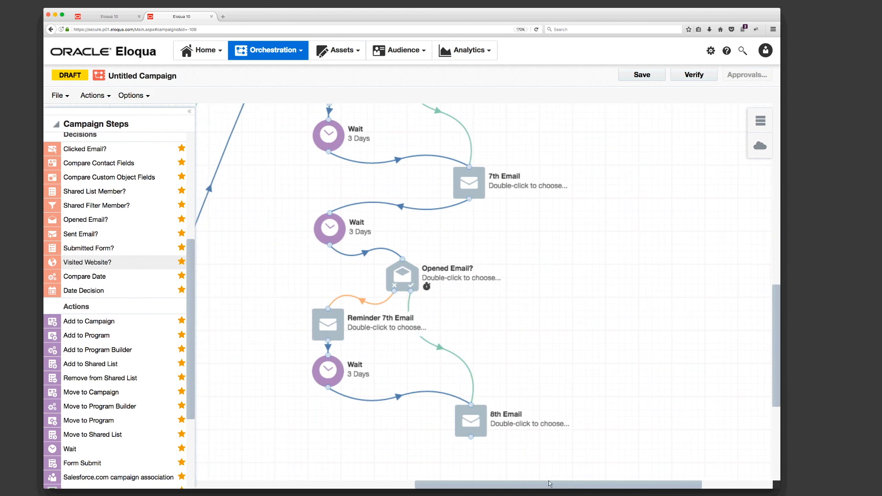
{"action": "scroll", "coordinate": [577, 361], "scroll_direction": "up", "scroll_amount": 9}
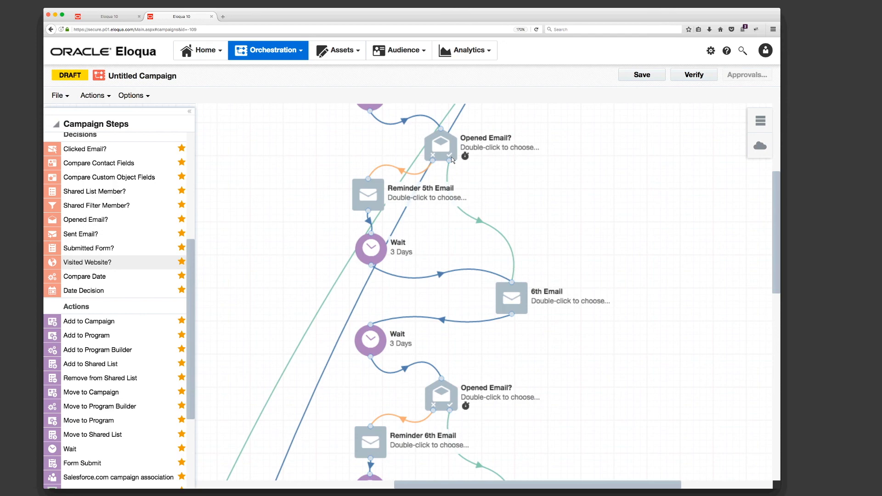
Discard the template campaign's unsaved changes and open the favorite campaign WEBSITE 20170307 Part A Onboarding New Eloqua Users
{"action": "left_click", "coordinate": [265, 53]}
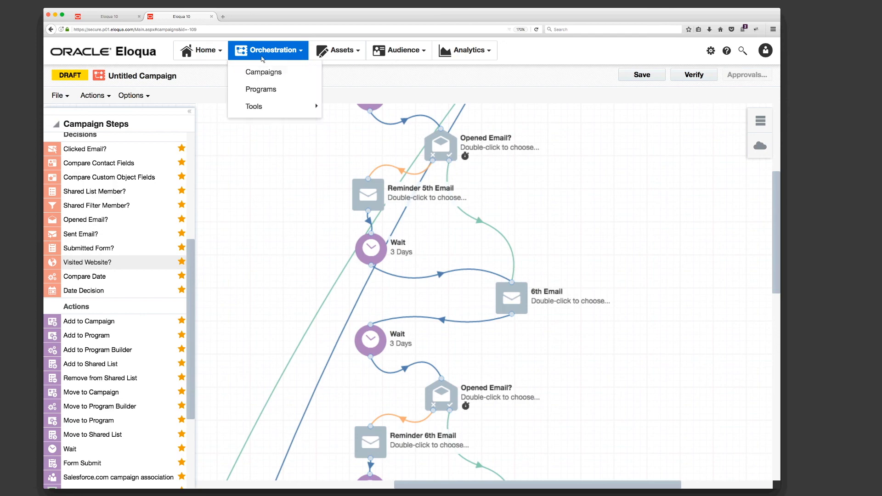
{"action": "left_click", "coordinate": [261, 73]}
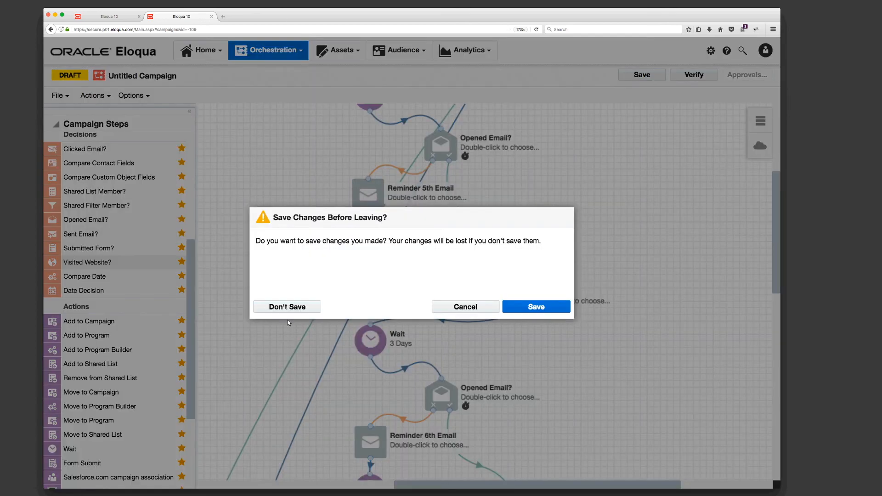
{"action": "left_click", "coordinate": [288, 308]}
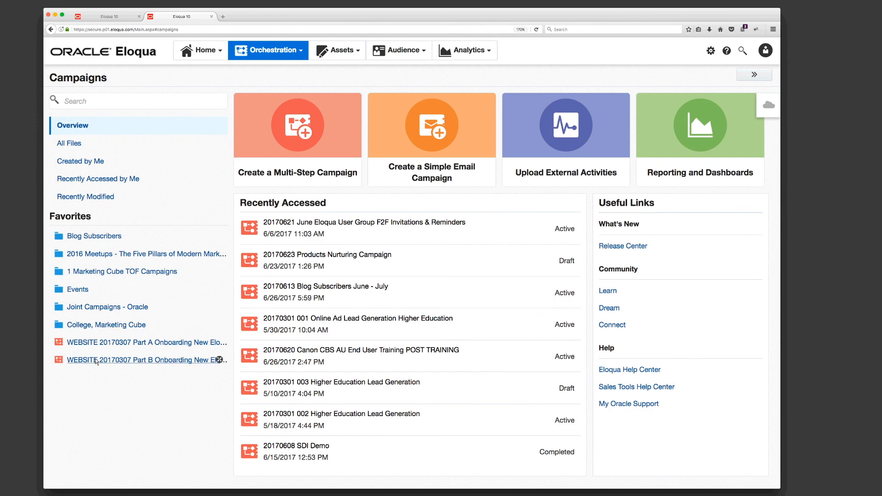
{"action": "left_click", "coordinate": [95, 358]}
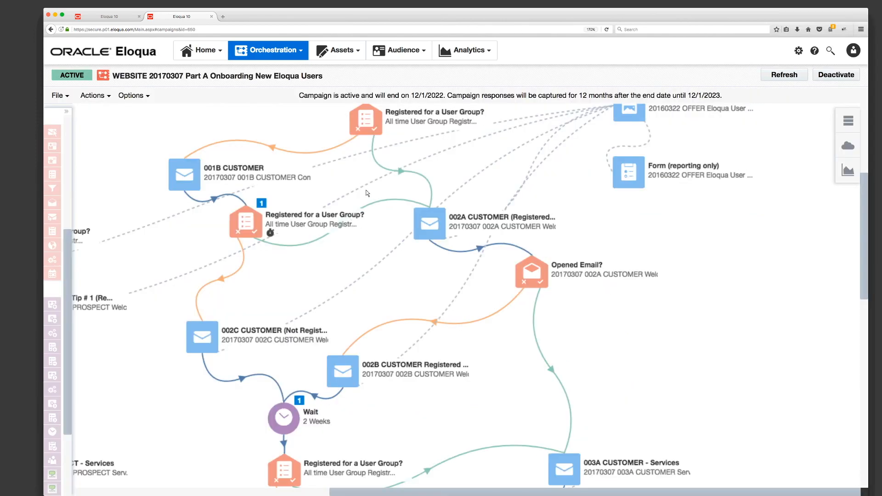
Examine the onboarding campaign's entry steps and its prospect branch, from the form and one-time entries down to the PROSPECTS step
{"action": "scroll", "coordinate": [368, 192], "scroll_direction": "up", "scroll_amount": 5}
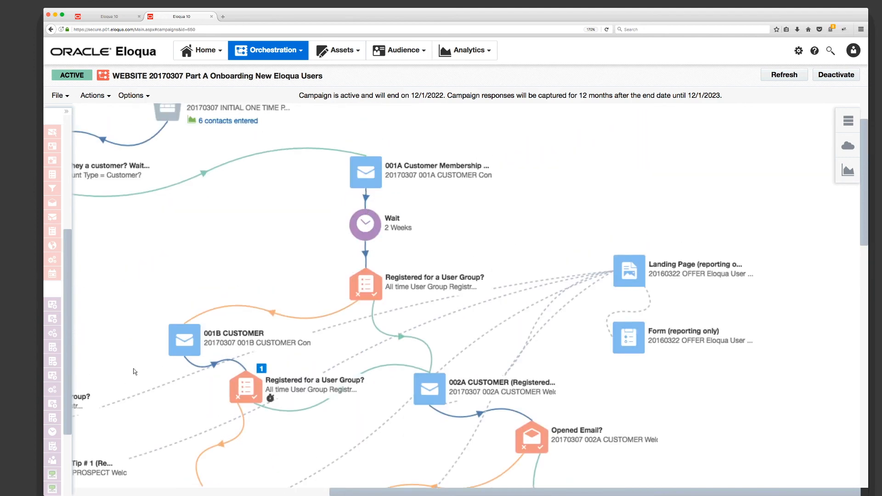
{"action": "scroll", "coordinate": [277, 472], "scroll_direction": "left", "scroll_amount": 5}
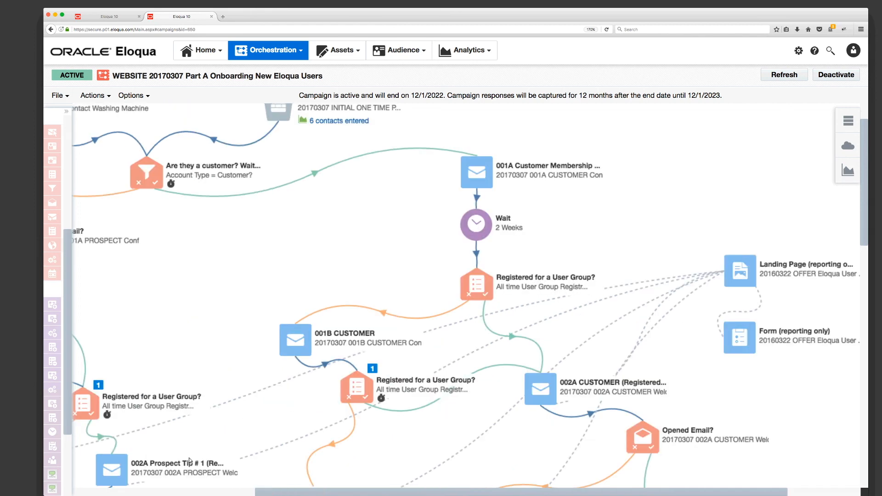
{"action": "scroll", "coordinate": [118, 437], "scroll_direction": "left", "scroll_amount": 5}
{"action": "scroll", "coordinate": [447, 259], "scroll_direction": "left", "scroll_amount": 3}
{"action": "scroll", "coordinate": [448, 258], "scroll_direction": "up", "scroll_amount": 2}
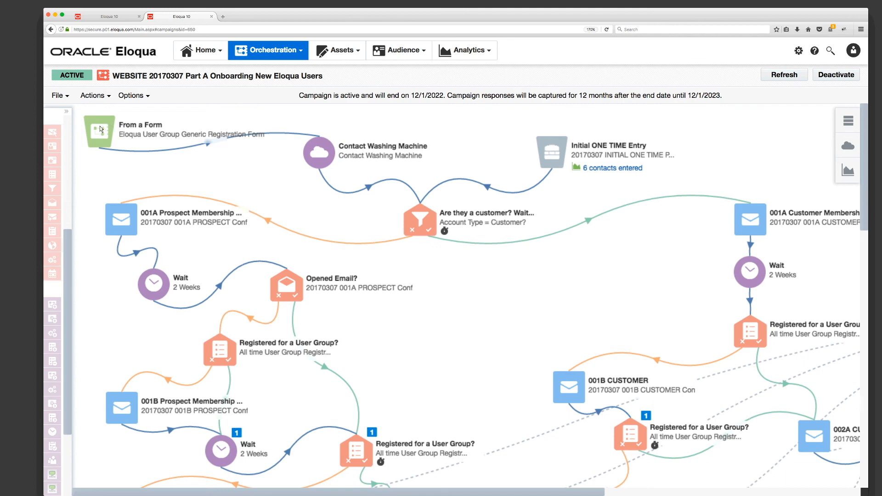
{"action": "left_click", "coordinate": [327, 157]}
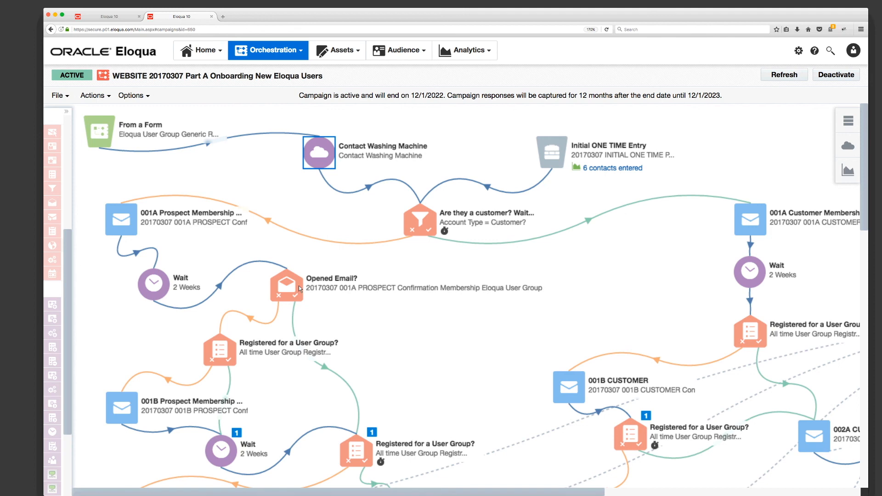
{"action": "left_click", "coordinate": [225, 353]}
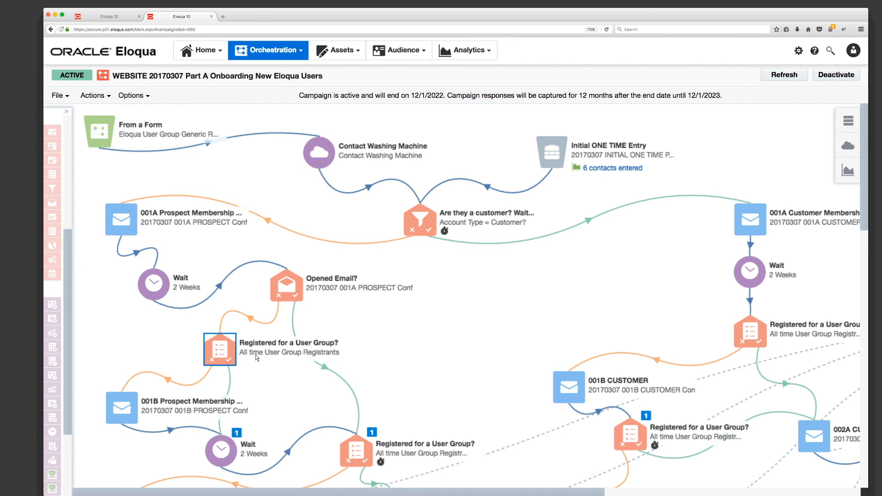
{"action": "scroll", "coordinate": [262, 362], "scroll_direction": "down", "scroll_amount": 3}
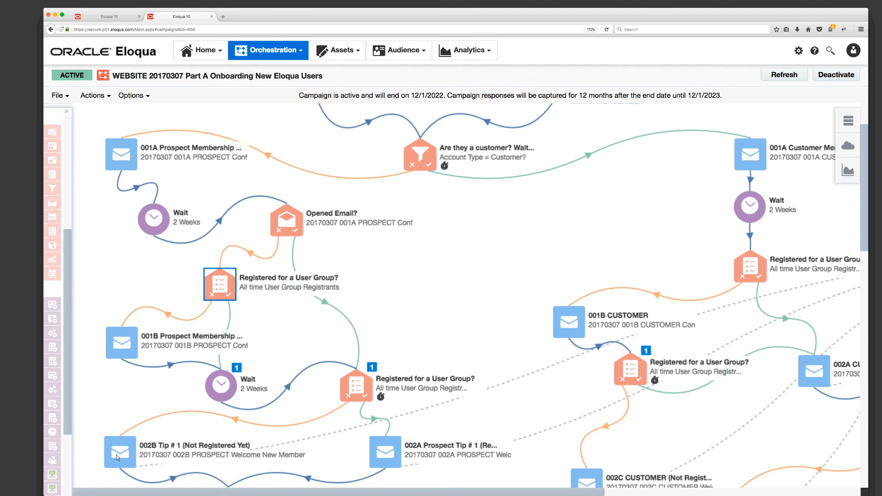
{"action": "scroll", "coordinate": [183, 417], "scroll_direction": "down", "scroll_amount": 5}
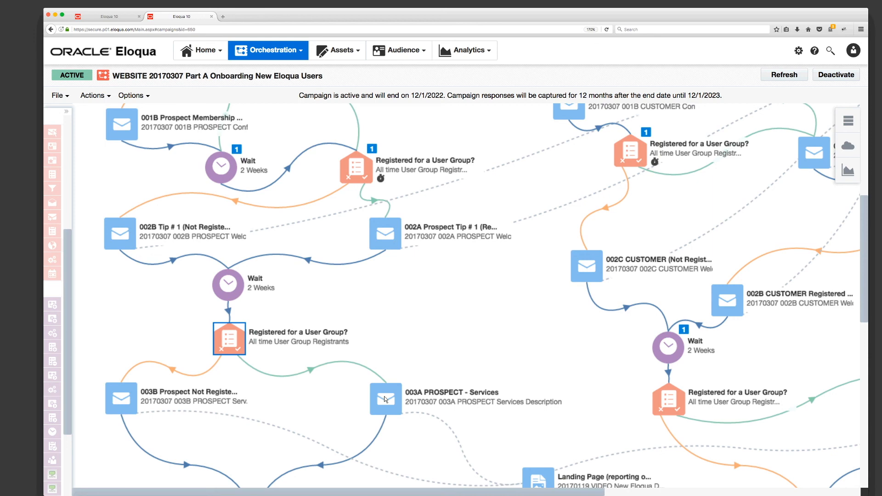
{"action": "scroll", "coordinate": [385, 398], "scroll_direction": "down", "scroll_amount": 5}
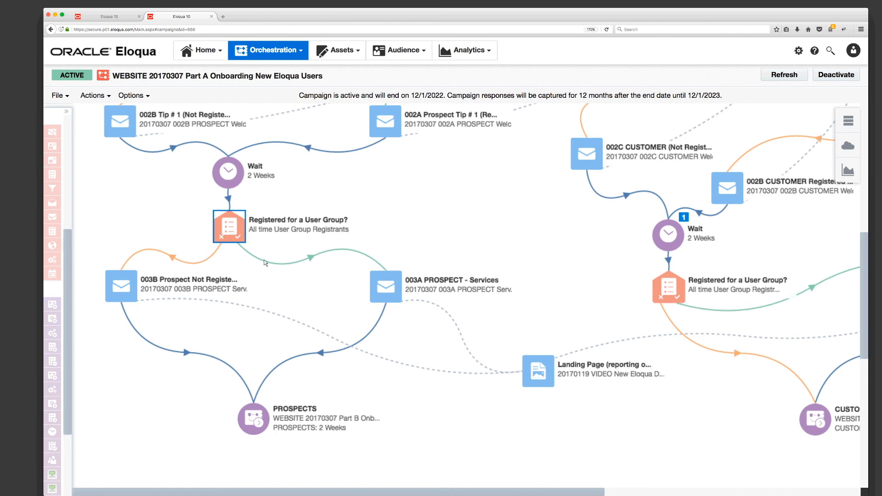
Examine the customer branch around the 002A, 002B and 002C emails and the Registered for a User Group? decision after 001B CUSTOMER
{"action": "left_click_drag", "start_coordinate": [488, 494], "coordinate": [708, 493]}
{"action": "scroll", "coordinate": [492, 272], "scroll_direction": "up", "scroll_amount": 3}
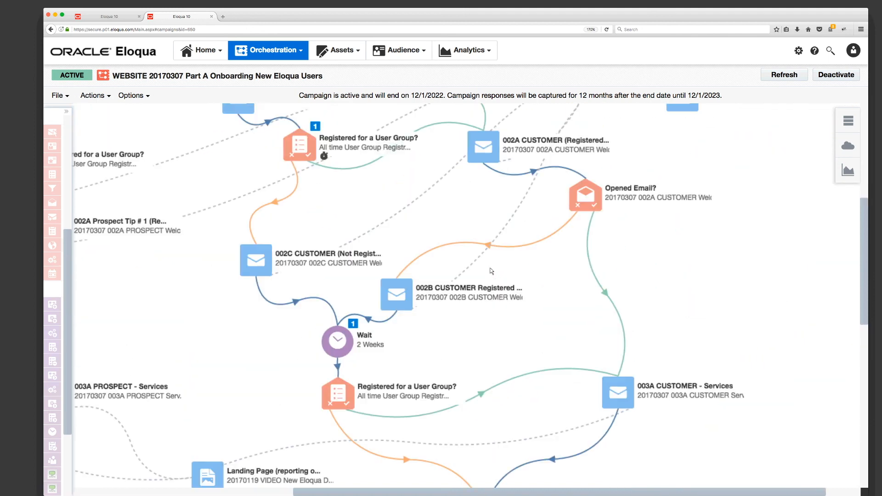
{"action": "scroll", "coordinate": [491, 271], "scroll_direction": "up", "scroll_amount": 2}
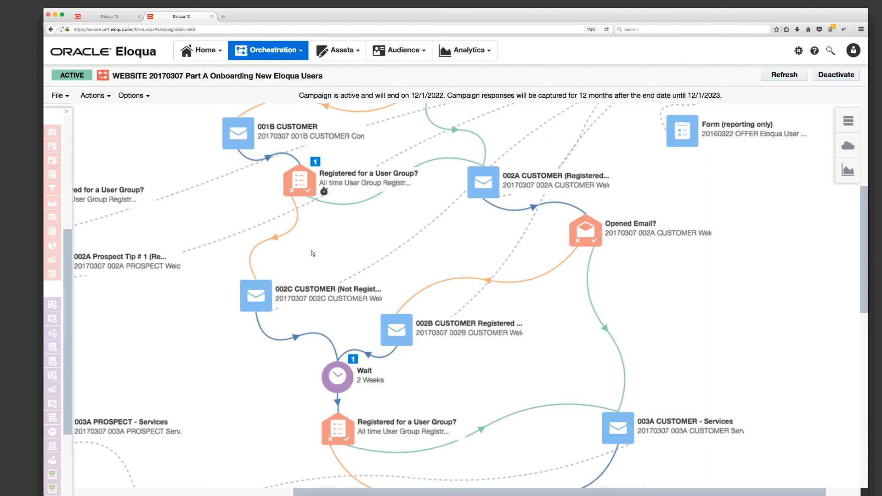
{"action": "left_click", "coordinate": [299, 184]}
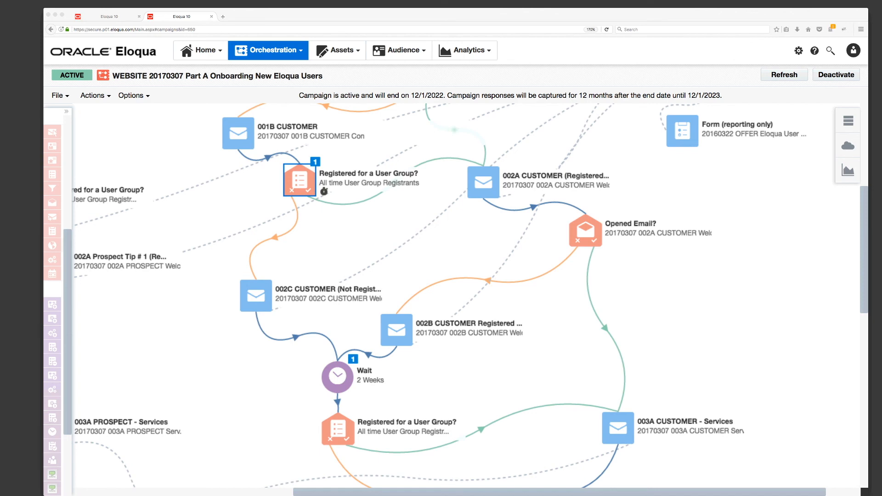
Leave the onboarding campaign and create a new multi-step campaign from the Blank Campaign template
{"action": "left_click", "coordinate": [302, 55]}
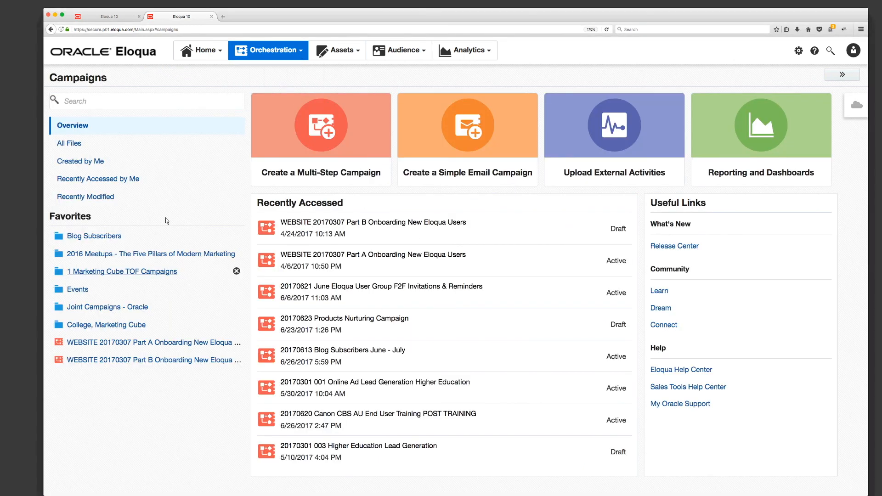
{"action": "left_click", "coordinate": [321, 144]}
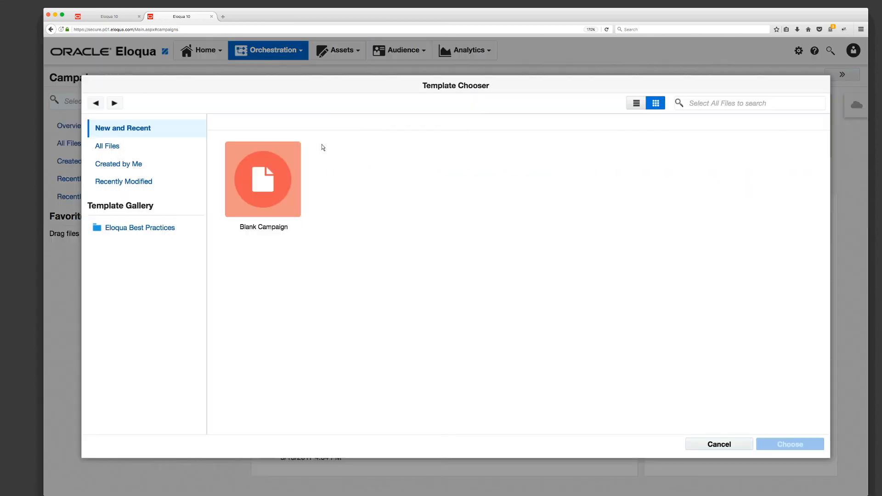
{"action": "left_click", "coordinate": [258, 189]}
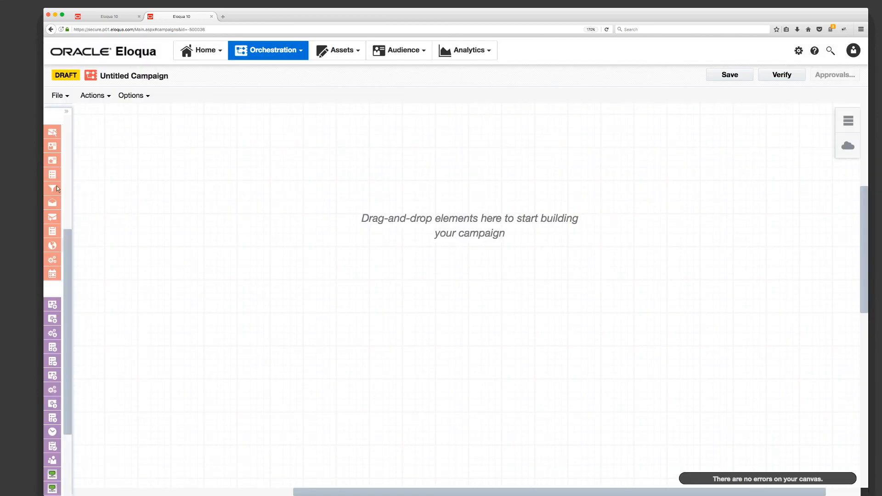
Place a Contact Washing Machine action on the blank campaign canvas
{"action": "left_click", "coordinate": [67, 111]}
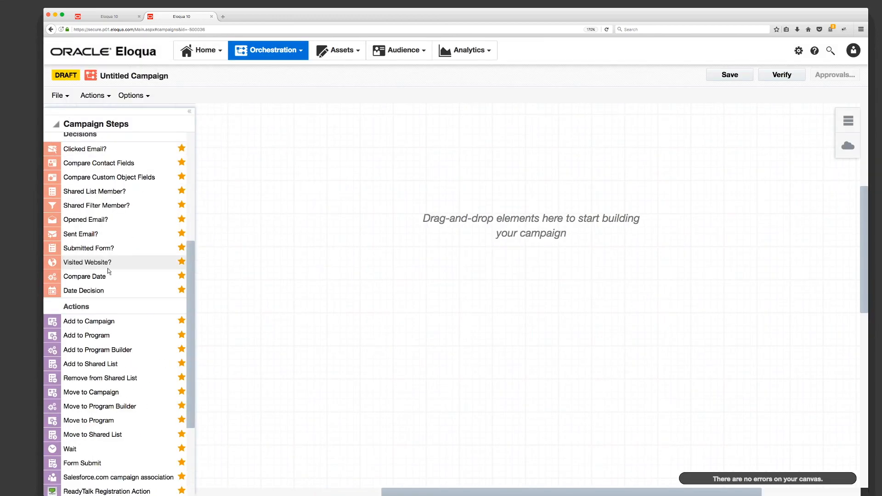
{"action": "scroll", "coordinate": [109, 275], "scroll_direction": "down", "scroll_amount": 3}
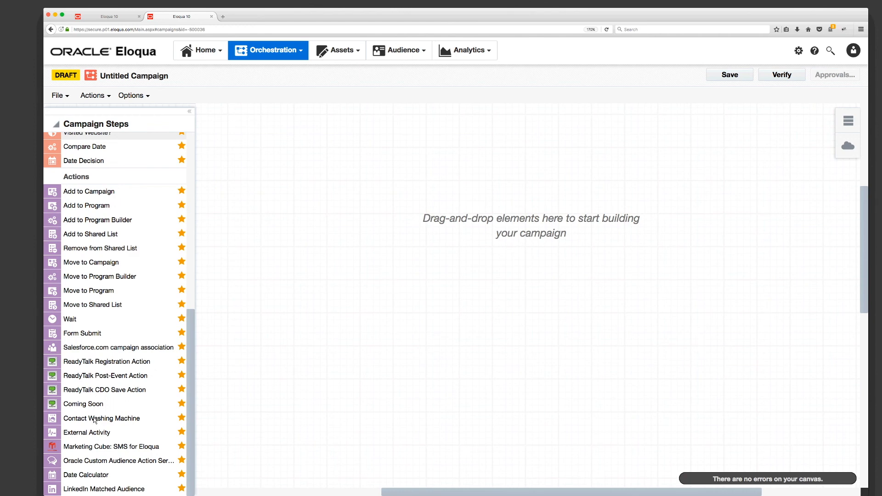
{"action": "left_click_drag", "start_coordinate": [107, 421], "coordinate": [346, 194]}
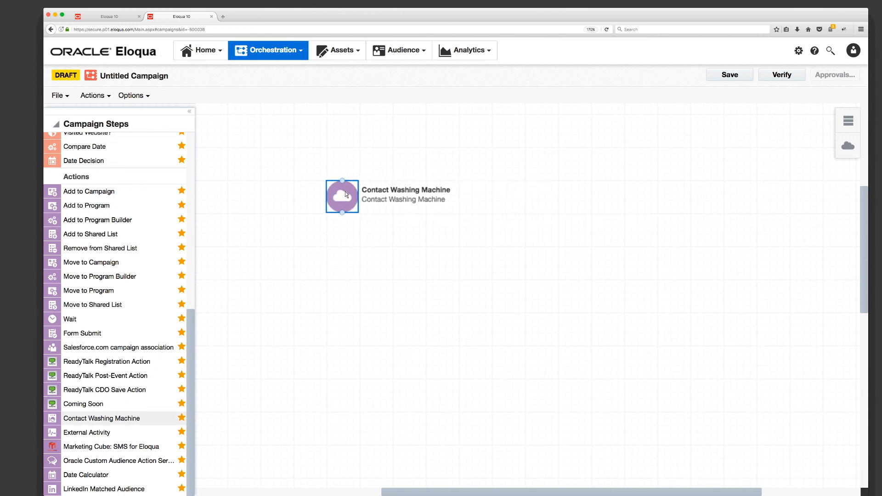
Open the Contact Washing Machine's cloud action configuration and set Step 1's source contact field to First Name
{"action": "double_click", "coordinate": [345, 194]}
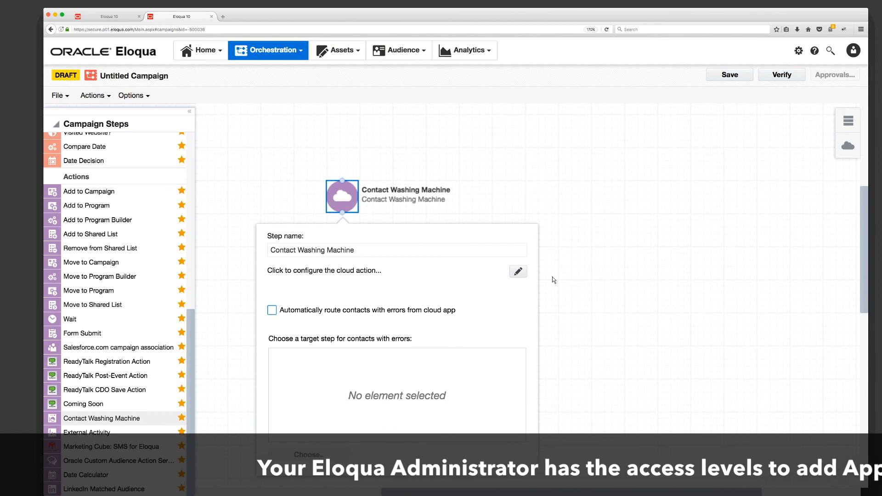
{"action": "left_click", "coordinate": [518, 273]}
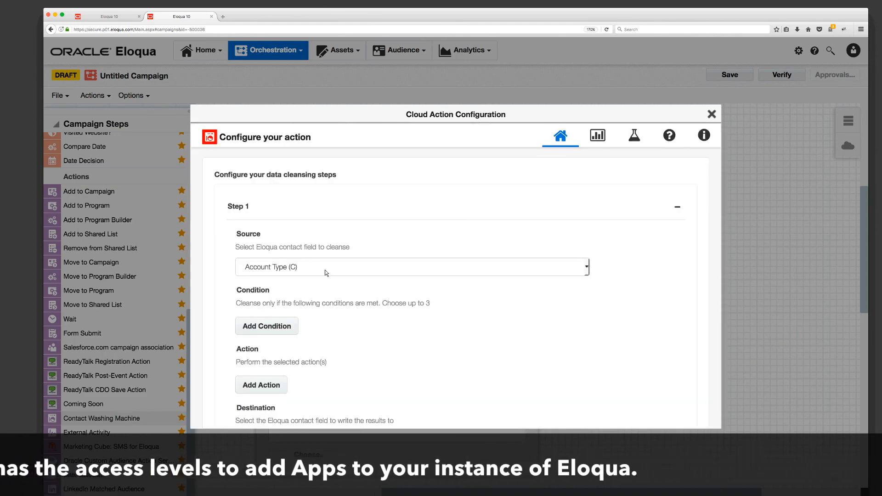
{"action": "left_click", "coordinate": [279, 271]}
{"action": "type", "text": "fi"}
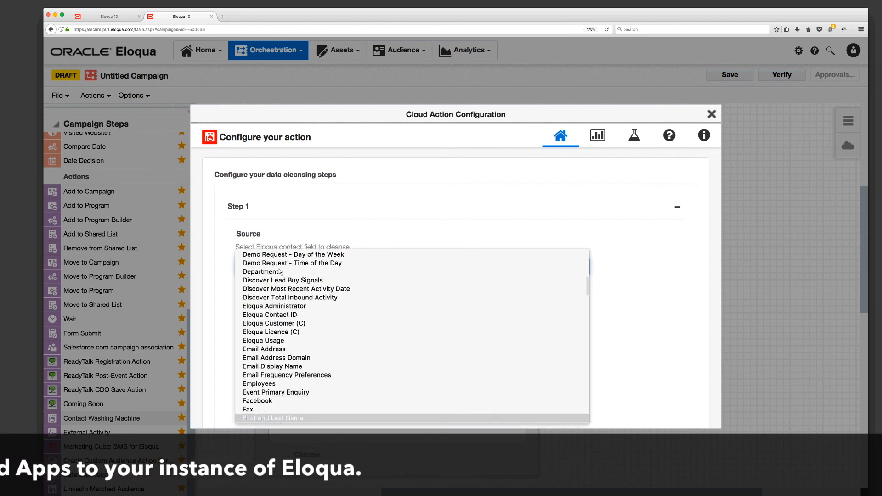
{"action": "key", "text": "Down"}
{"action": "key", "text": "Down"}
{"action": "key", "text": "Down"}
{"action": "key", "text": "Down"}
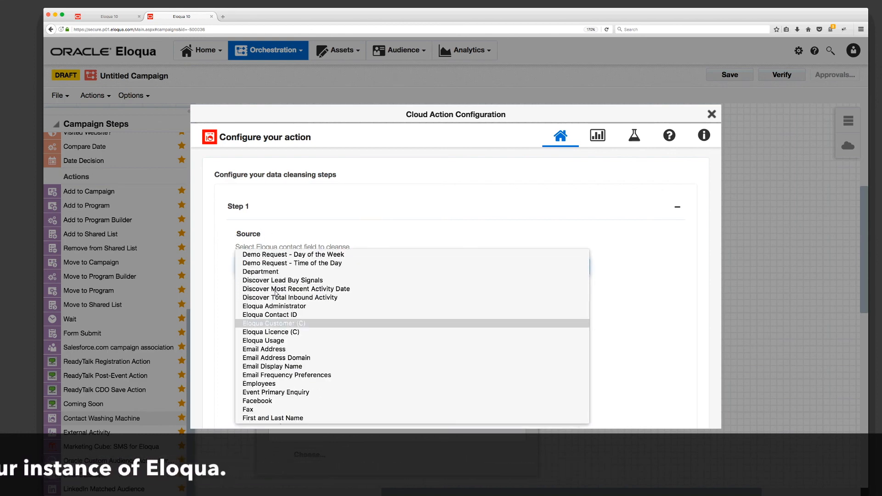
{"action": "scroll", "coordinate": [276, 294], "scroll_direction": "down", "scroll_amount": 2}
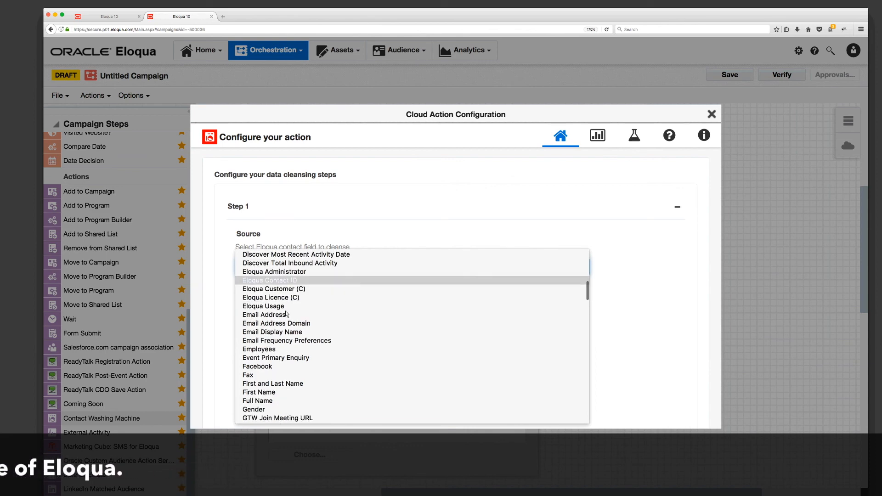
{"action": "left_click", "coordinate": [271, 392]}
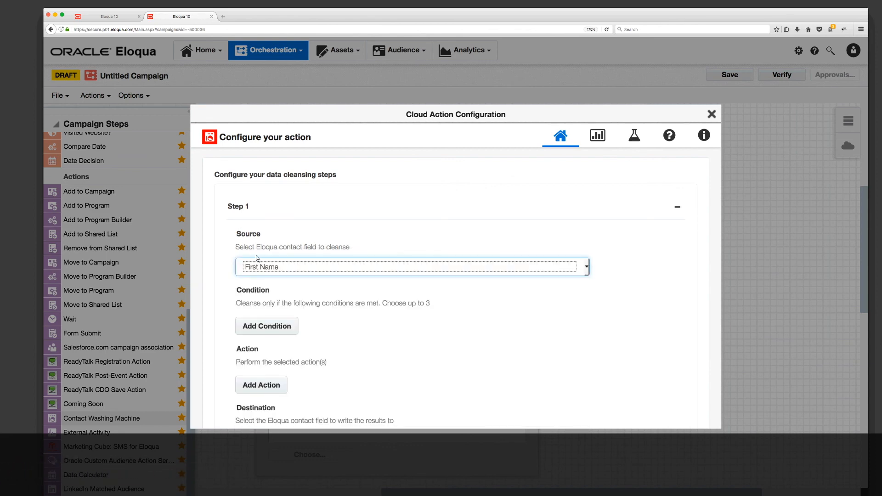
{"action": "left_click", "coordinate": [341, 320]}
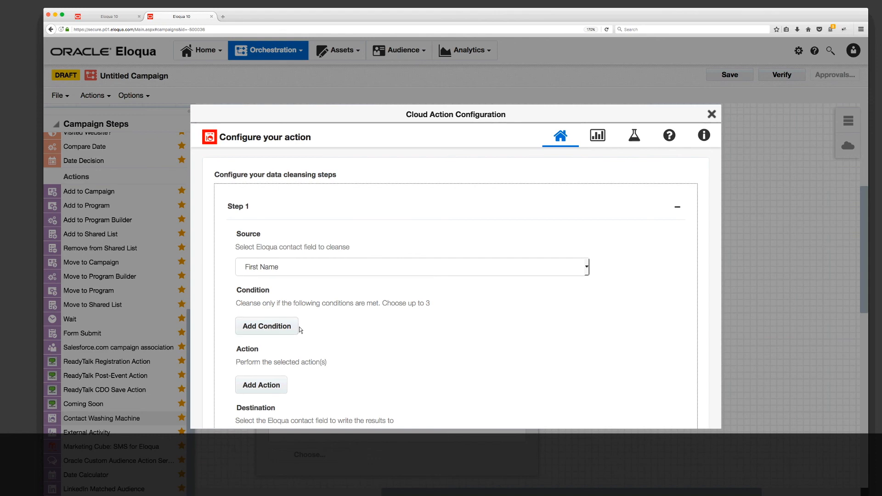
Add a Propercase action to cleansing Step 1
{"action": "scroll", "coordinate": [350, 331], "scroll_direction": "down", "scroll_amount": 3}
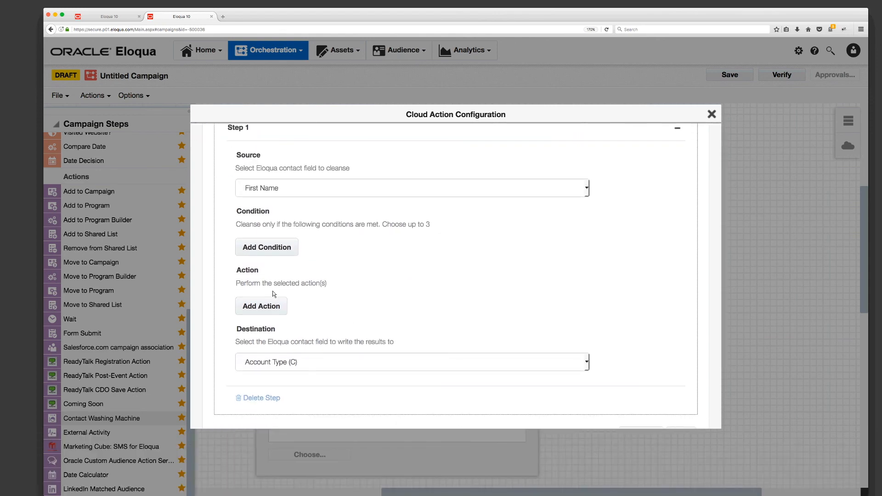
{"action": "left_click", "coordinate": [268, 311]}
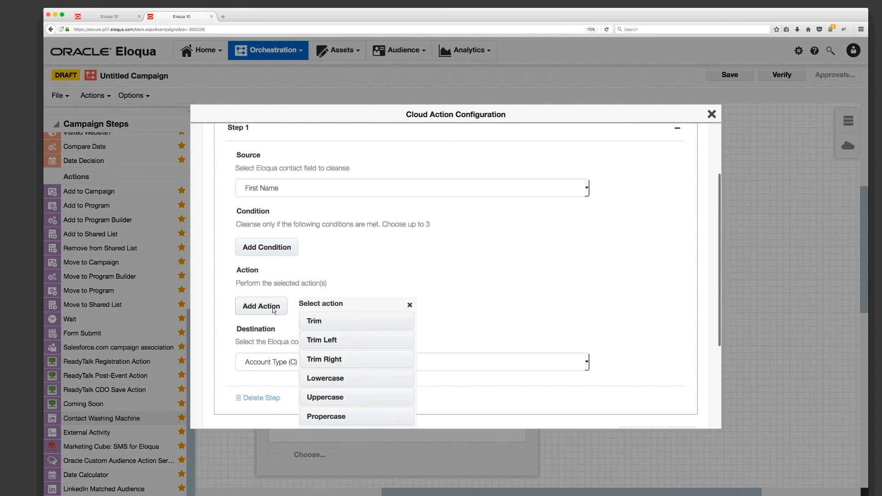
{"action": "scroll", "coordinate": [349, 349], "scroll_direction": "down", "scroll_amount": 1}
{"action": "scroll", "coordinate": [349, 351], "scroll_direction": "down", "scroll_amount": 1}
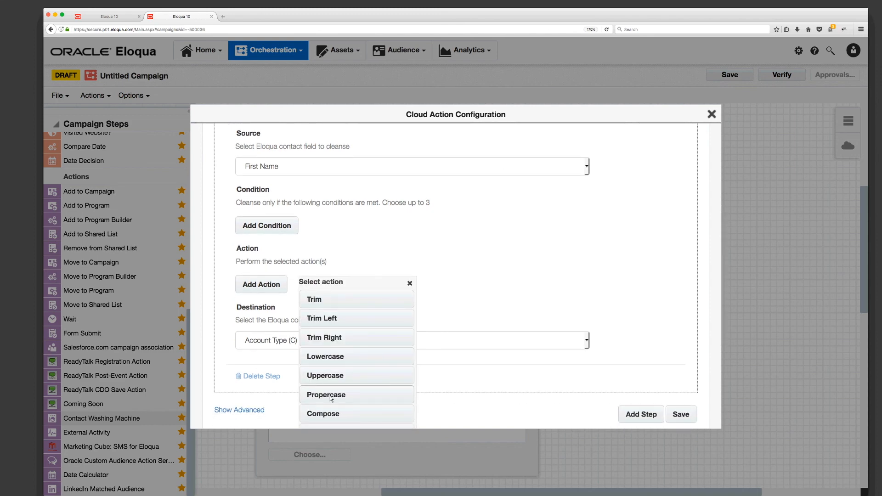
{"action": "left_click", "coordinate": [330, 396]}
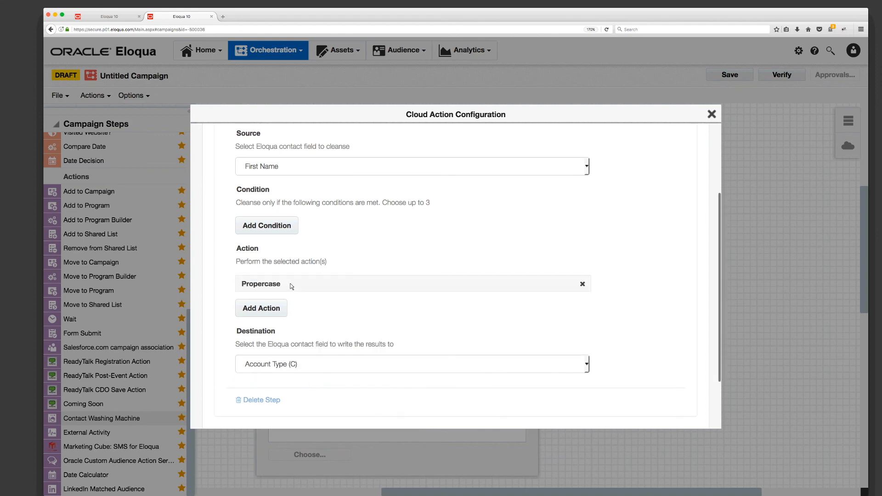
Set Step 1's destination contact field to First Name and review the cleansing step
{"action": "scroll", "coordinate": [329, 321], "scroll_direction": "down", "scroll_amount": 3}
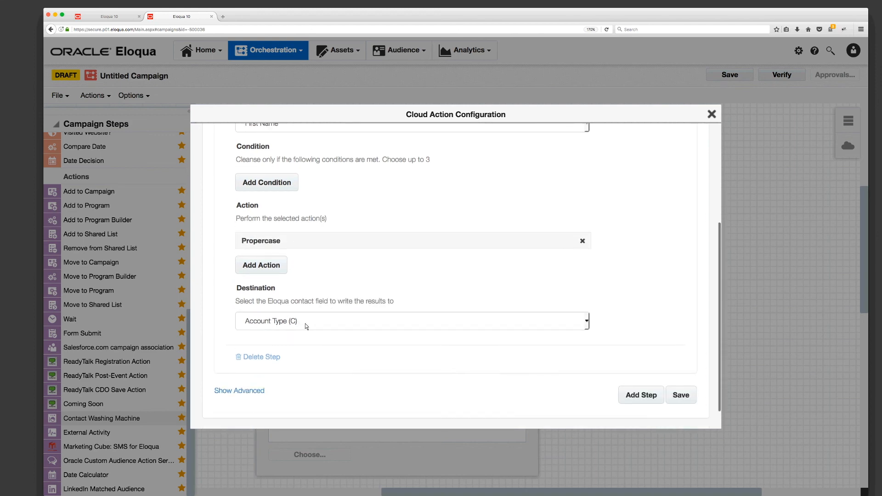
{"action": "left_click", "coordinate": [305, 321]}
{"action": "type", "text": "first"}
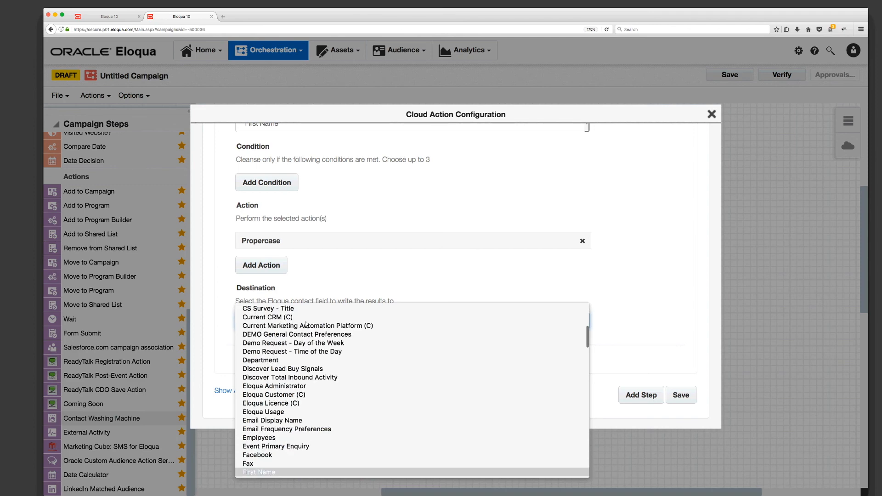
{"action": "key", "text": "Return"}
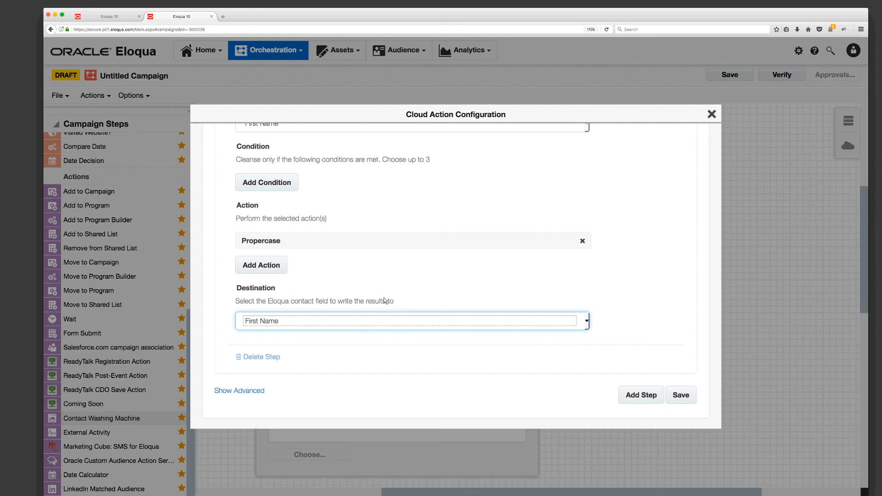
{"action": "scroll", "coordinate": [384, 301], "scroll_direction": "up", "scroll_amount": 1}
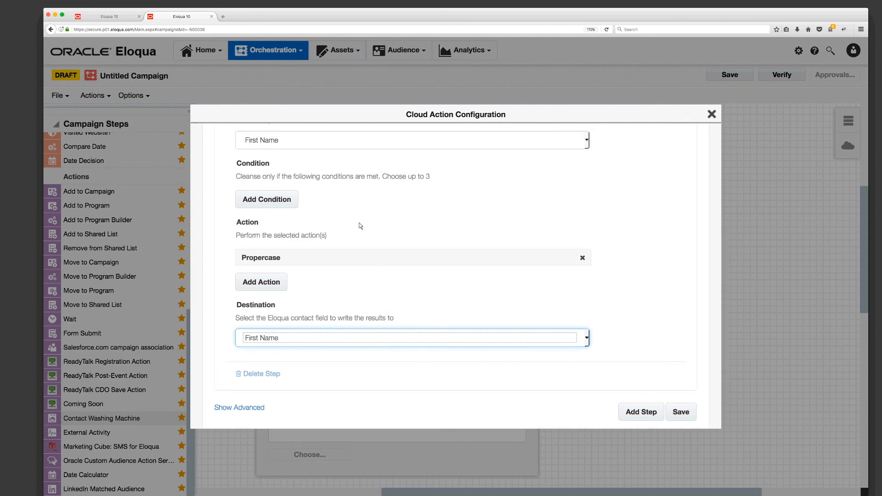
{"action": "scroll", "coordinate": [357, 225], "scroll_direction": "up", "scroll_amount": 2}
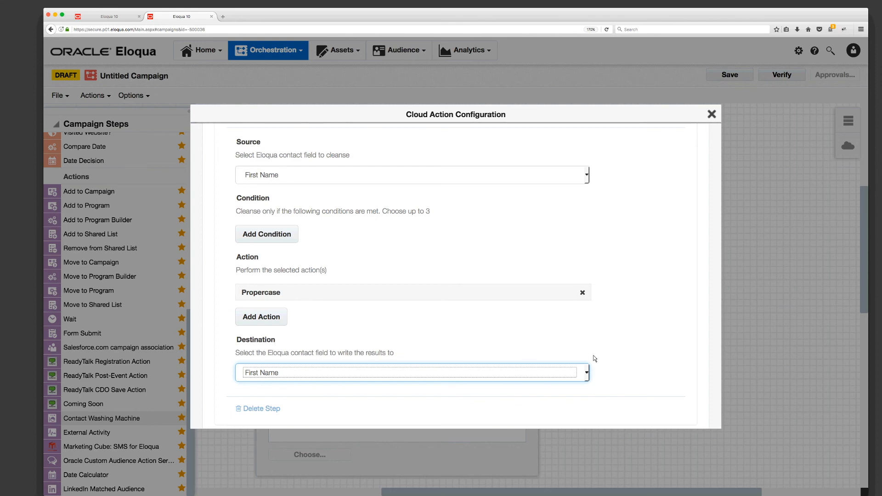
Save the cleansing configuration and close both the cloud action and step settings
{"action": "scroll", "coordinate": [660, 399], "scroll_direction": "down", "scroll_amount": 3}
{"action": "left_click", "coordinate": [681, 373]}
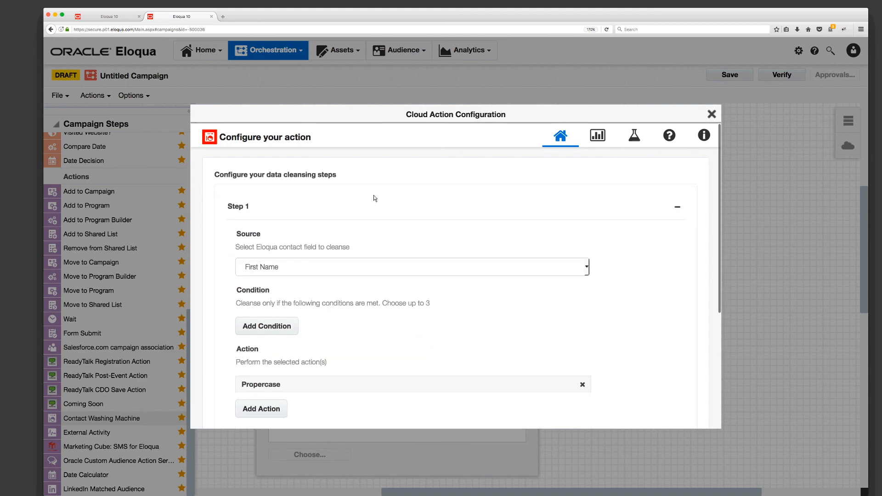
{"action": "left_click", "coordinate": [711, 115]}
{"action": "left_click", "coordinate": [558, 253]}
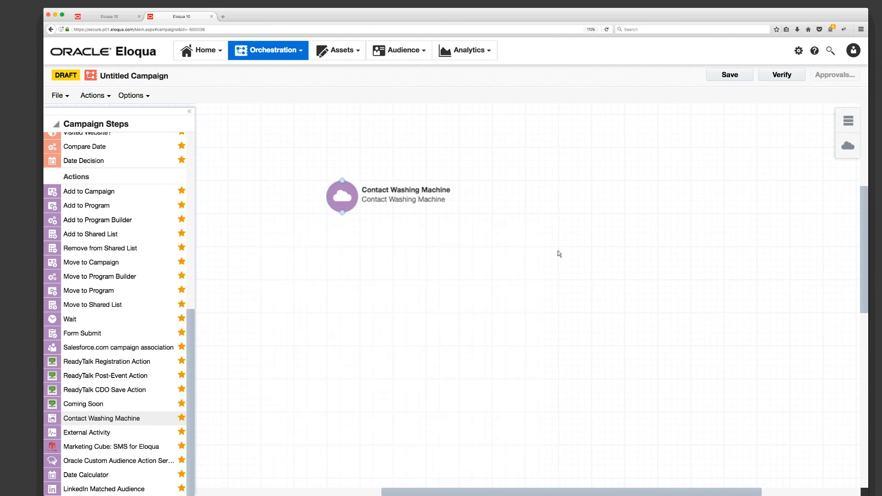